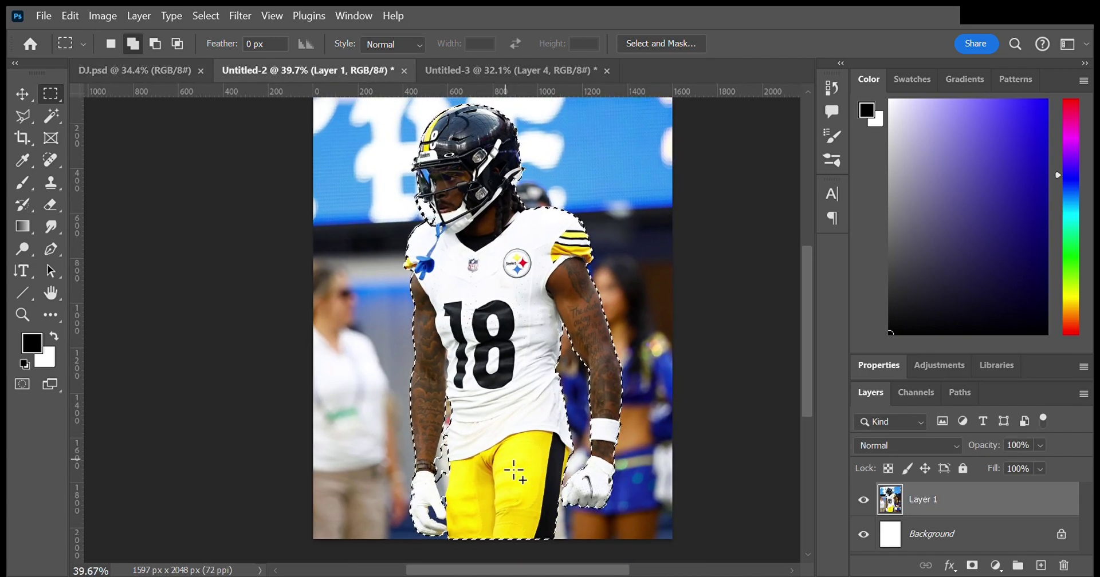
Step: With the Pen tool, trace anchors up the player's arm edge to the top of the arm
scroll(424, 453, "up", 5)
key("p")
left_click(362, 426)
left_click_drag(404, 234, 418, 227)
scroll(401, 344, "up", 5)
left_click(352, 338)
left_click(360, 268)
left_click(362, 209)
left_click(364, 109)
left_click(377, 130)
Step: Continue the path with anchors down the shirt edge
scroll(388, 319, "down", 5)
left_click(392, 191)
left_click(385, 280)
left_click(380, 348)
left_click(380, 377)
mouse_move(350, 452)
left_mouse_down()
mouse_move(344, 468)
mouse_move(374, 486)
left_mouse_up()
scroll(374, 414, "down", 3)
scroll(417, 455, "up", 2)
scroll(418, 454, "down", 3)
Step: Extend the path along the shorts edge, down the shirt and up the glove's edge
left_click(355, 245)
left_click(406, 267)
scroll(375, 485, "down", 3)
left_click(370, 411)
left_click(377, 464)
left_click(378, 508)
left_click(335, 411)
left_click(320, 355)
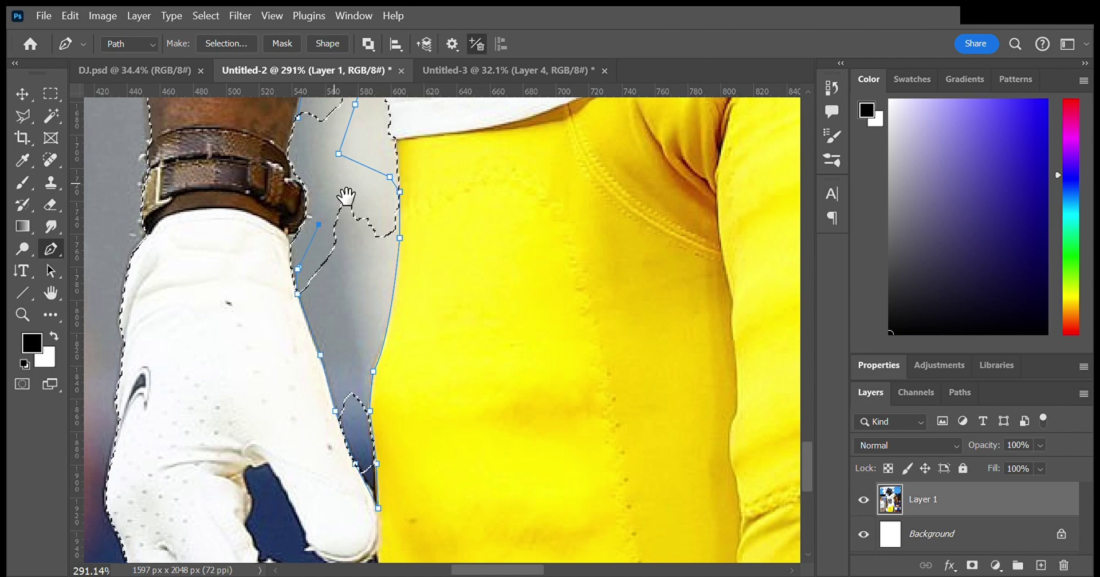
Step: Add jersey-edge anchors beside the arm, close the path and load it as a selection
scroll(322, 358, "down", 2)
scroll(353, 346, "down", 3)
scroll(350, 275, "up", 5)
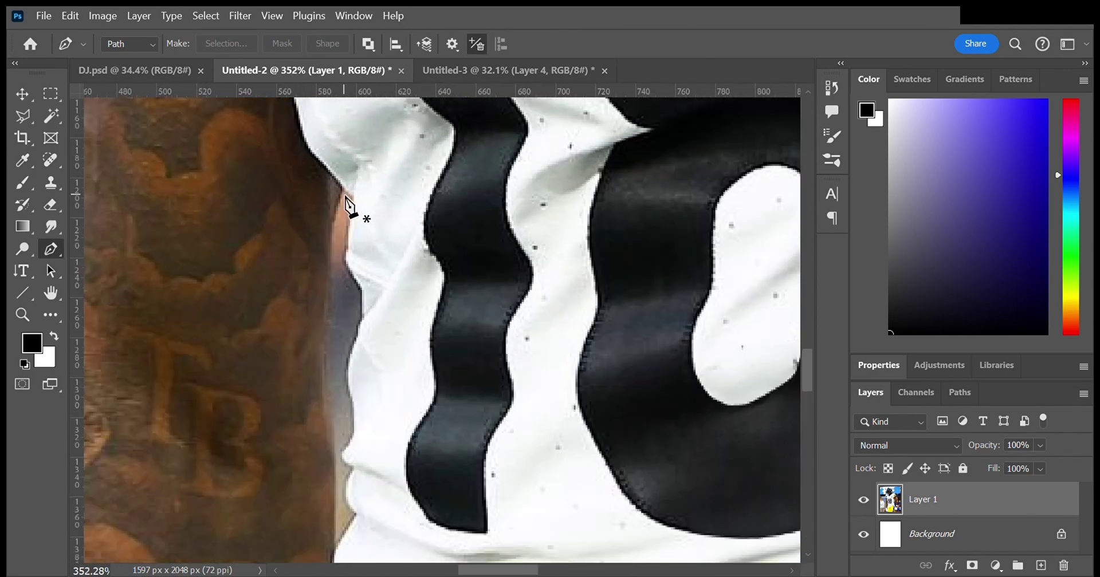
scroll(359, 413, "down", 3)
left_click(370, 361)
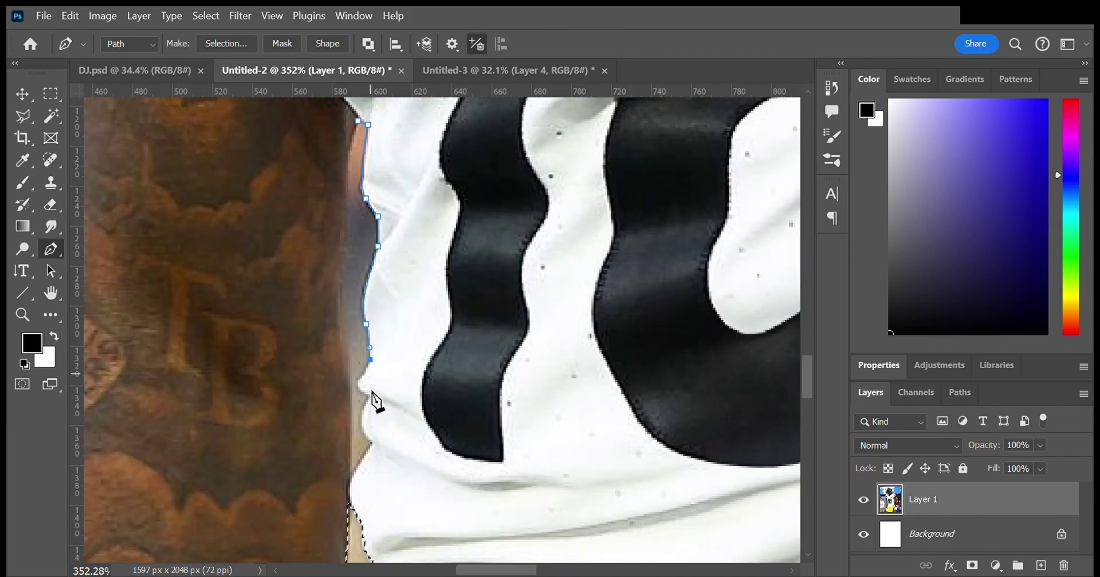
left_click_drag(373, 444, 401, 460)
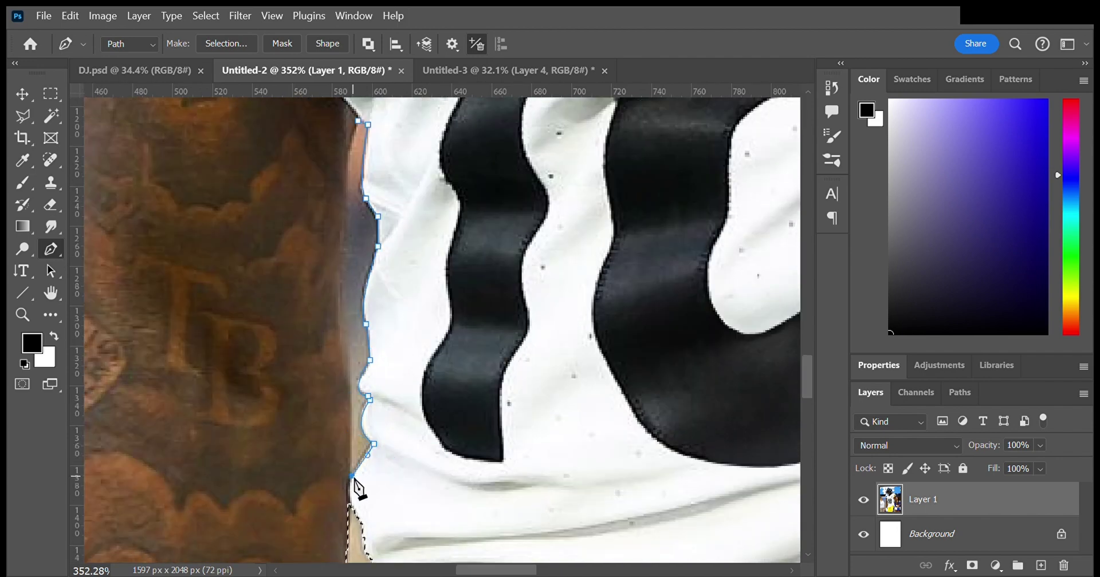
left_click(358, 122)
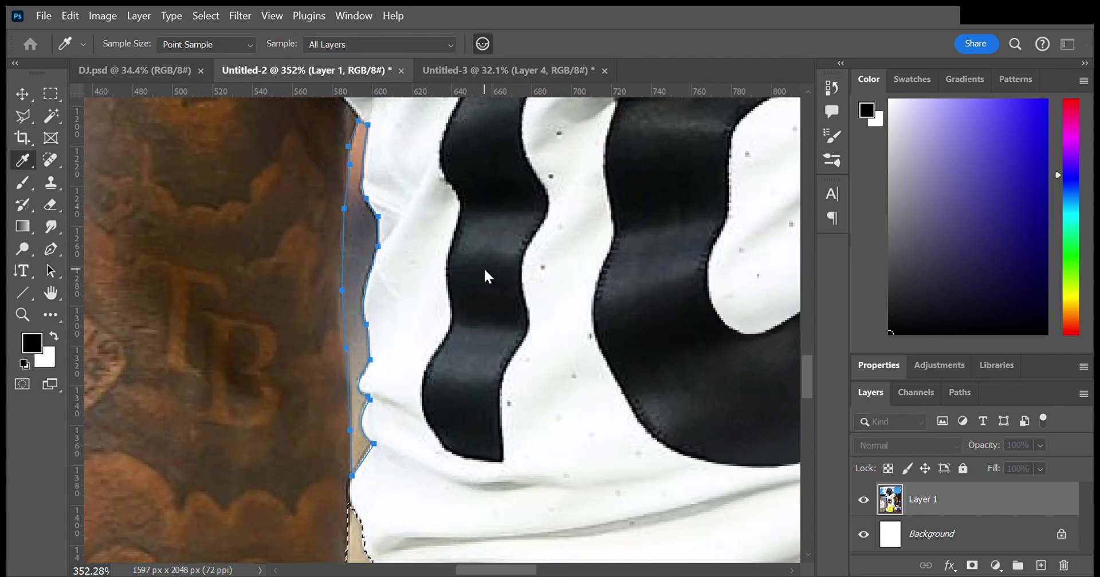
key("ctrl+Return")
Step: Trace the facemask edge with a new path
scroll(281, 298, "down", 5)
scroll(281, 298, "up", 2)
scroll(280, 298, "down", 2)
scroll(281, 298, "down", 2)
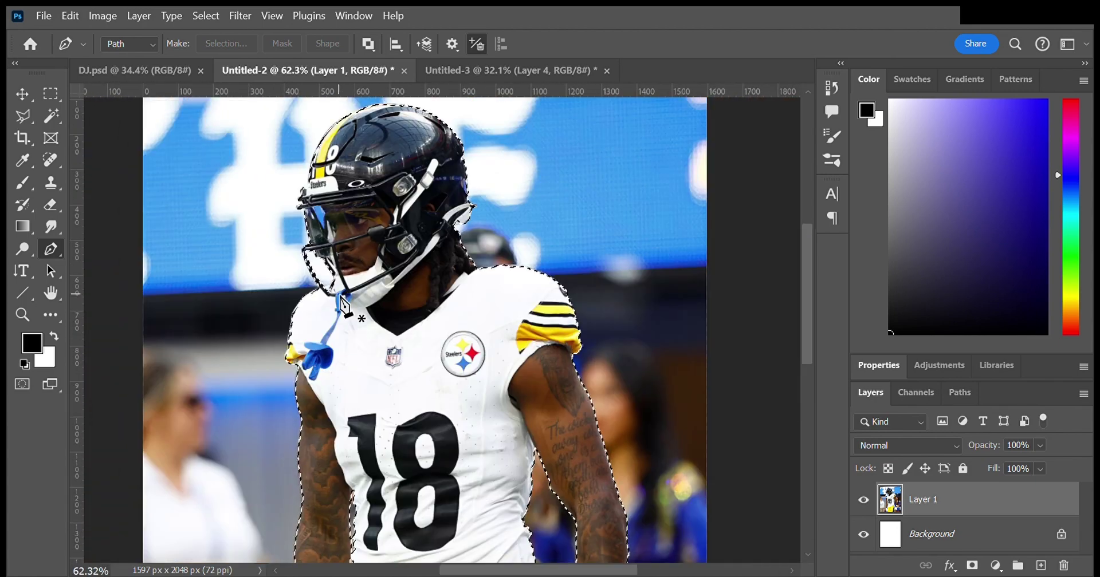
scroll(281, 298, "up", 6)
left_click(285, 277)
left_click(323, 320)
left_click(336, 349)
left_click(332, 360)
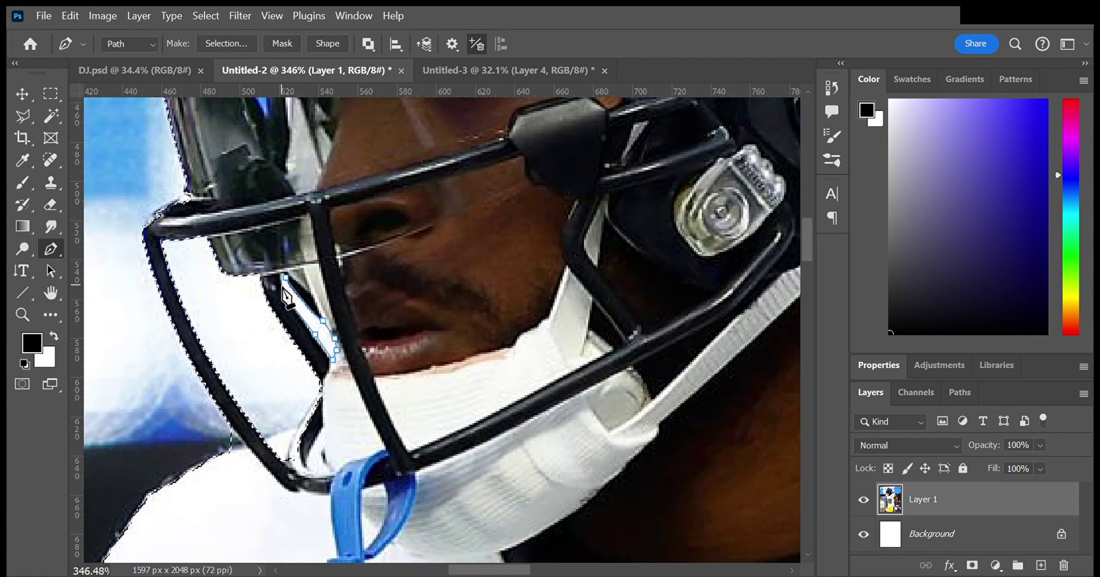
Step: Zoom in on the glove and trace anchors along its left edge
scroll(386, 275, "down", 2)
scroll(453, 295, "down", 5)
left_click_drag(452, 295, 453, 172)
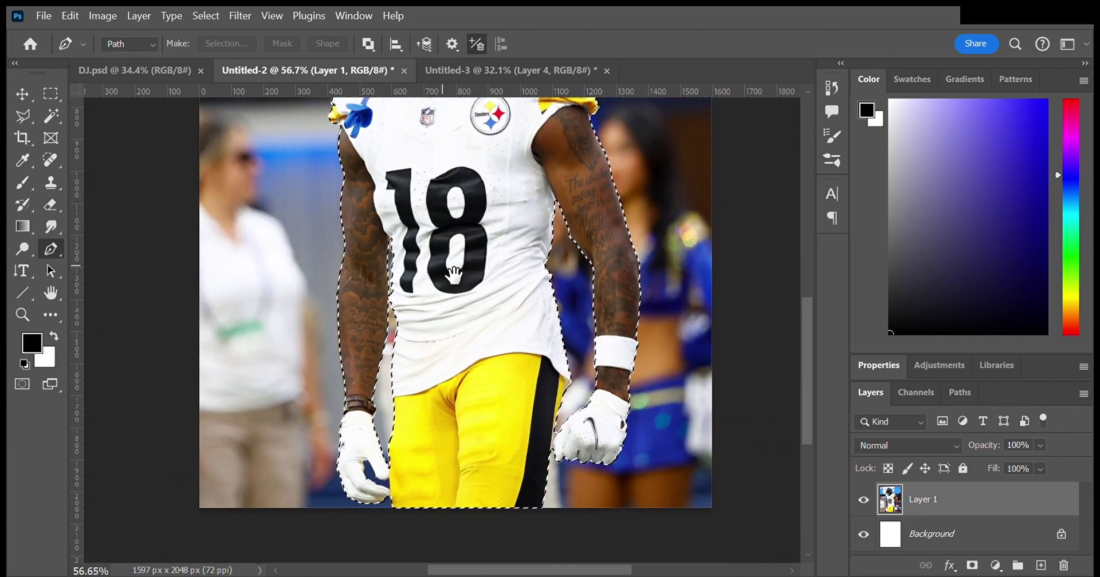
scroll(499, 479, "up", 2)
scroll(481, 435, "up", 3)
left_click(446, 417)
left_click(444, 395)
left_click(463, 336)
Step: Copy the cut-out player, paste it into DJ.psd and scale it up to fill the canvas
key("Escape")
scroll(395, 414, "down", 4)
scroll(394, 414, "down", 2)
key("ctrl+c")
left_click(135, 69)
key("ctrl+v")
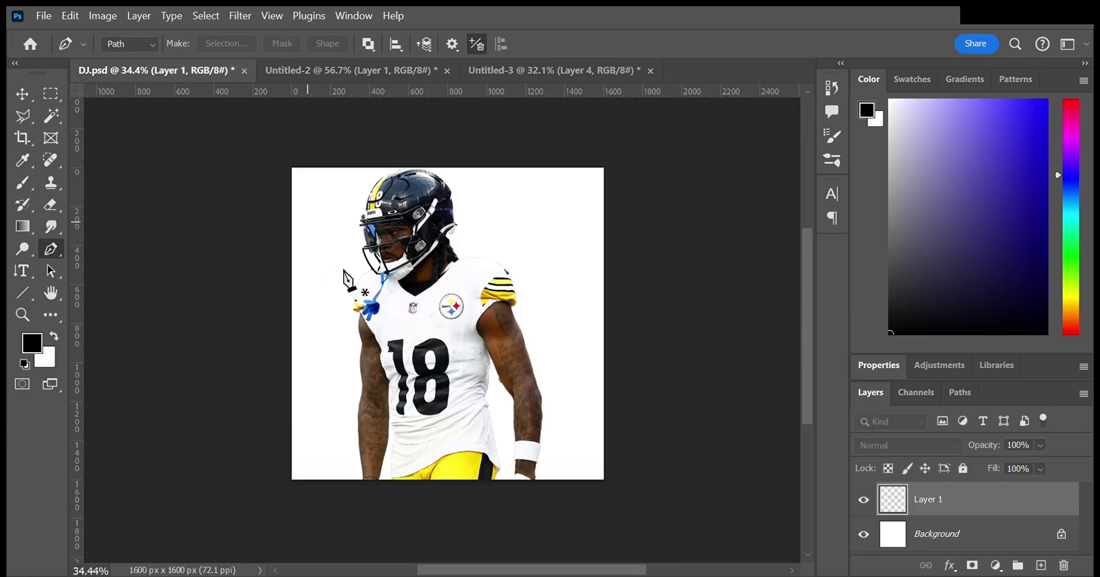
key("ctrl+t")
left_click_drag(492, 245, 515, 212)
key("Return")
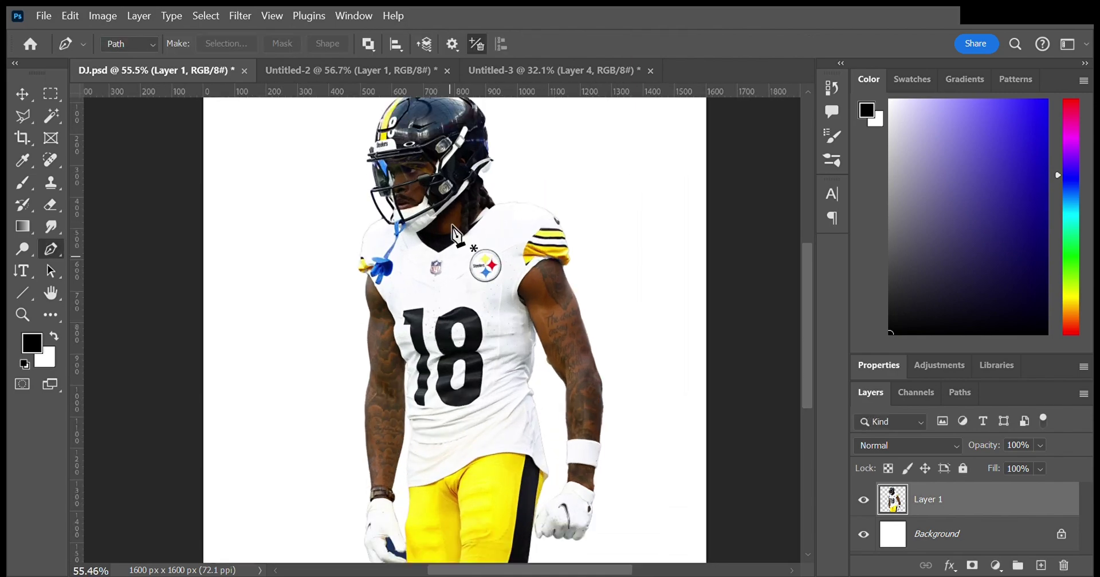
Step: Move Layer 3 above Layer 4, then start a path at the jersey's bottom edge in DJ.psd
key("ctrl+Tab")
key("ctrl+Tab")
left_click_drag(928, 523, 928, 490)
key("ctrl+shift+Tab")
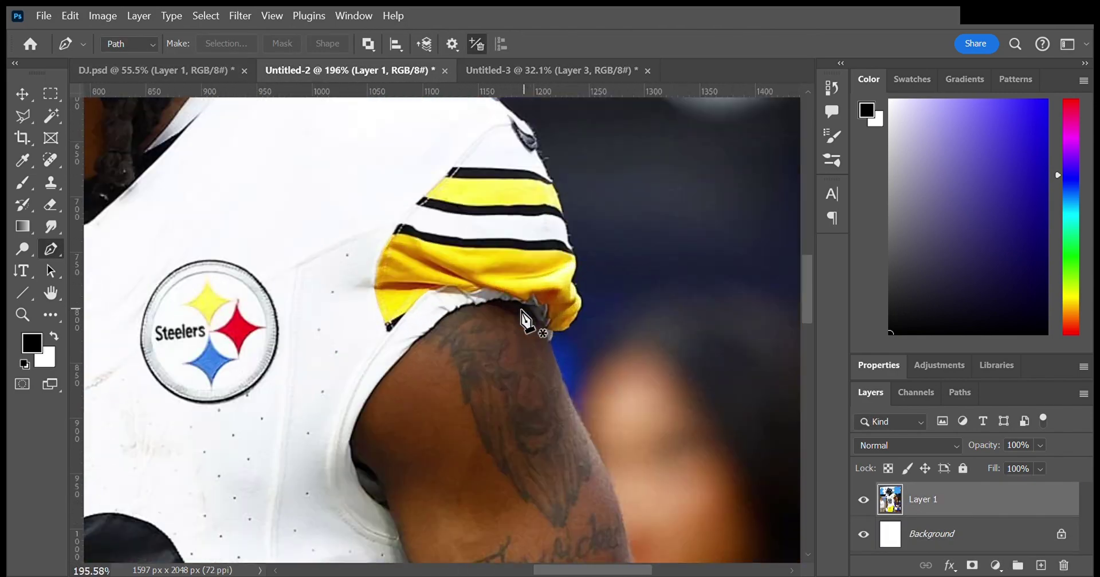
key("ctrl+shift+Tab")
scroll(442, 393, "up", 3)
scroll(441, 393, "up", 5)
left_click(349, 394)
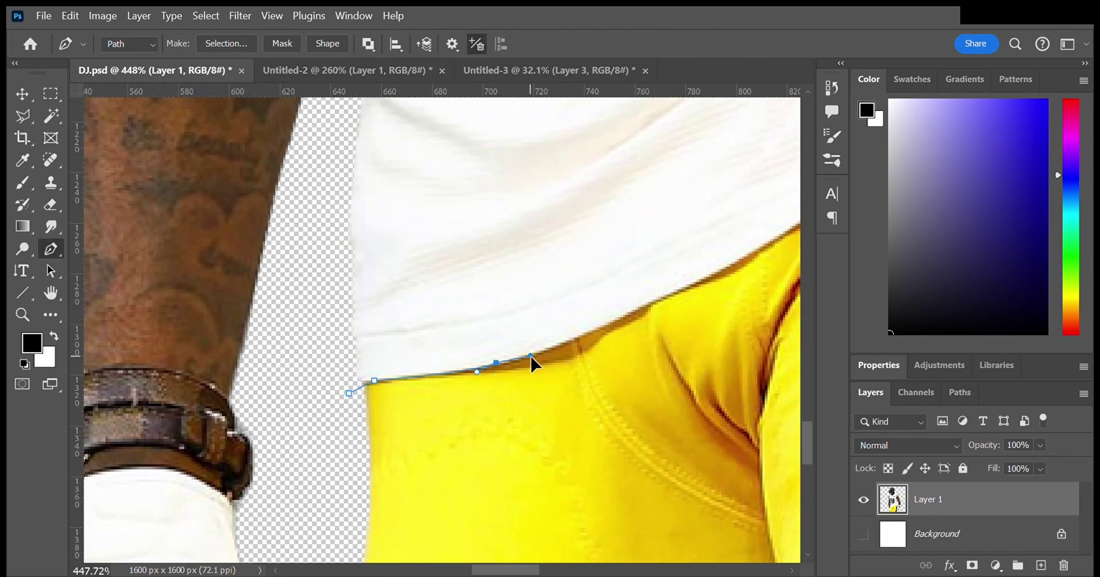
Step: Trace the jersey hem and down its side with Pen anchors, including a curved side point
left_click(592, 328)
scroll(516, 361, "right", 5)
left_click(461, 363)
left_click(476, 352)
scroll(484, 375, "right", 3)
scroll(504, 343, "right", 2)
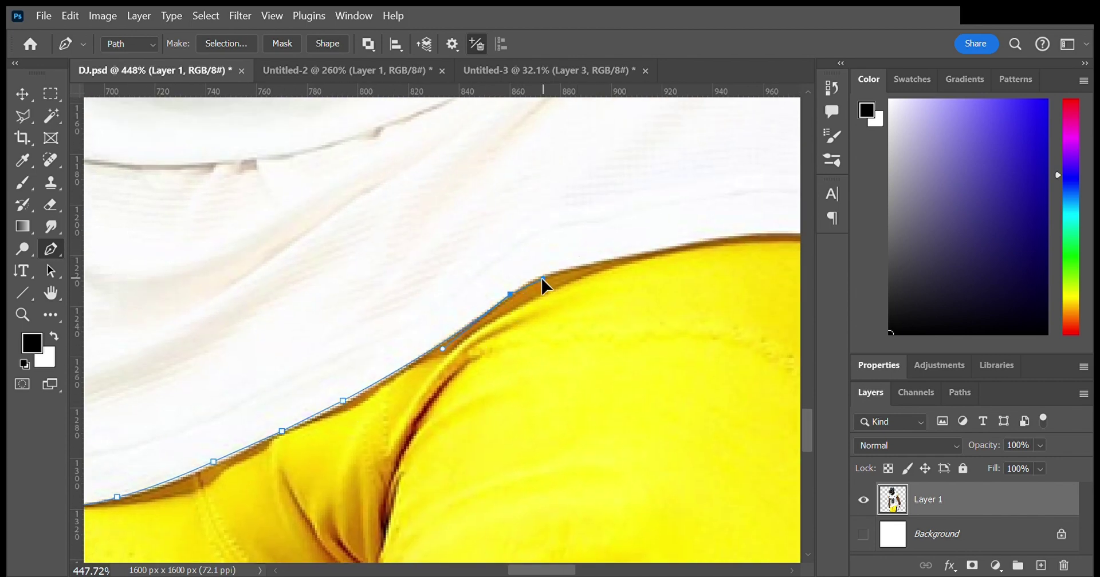
scroll(630, 254, "right", 5)
left_click(324, 298)
left_click(671, 343)
left_click(691, 385)
left_click_drag(768, 422, 651, 373)
left_click(643, 392)
left_click(667, 410)
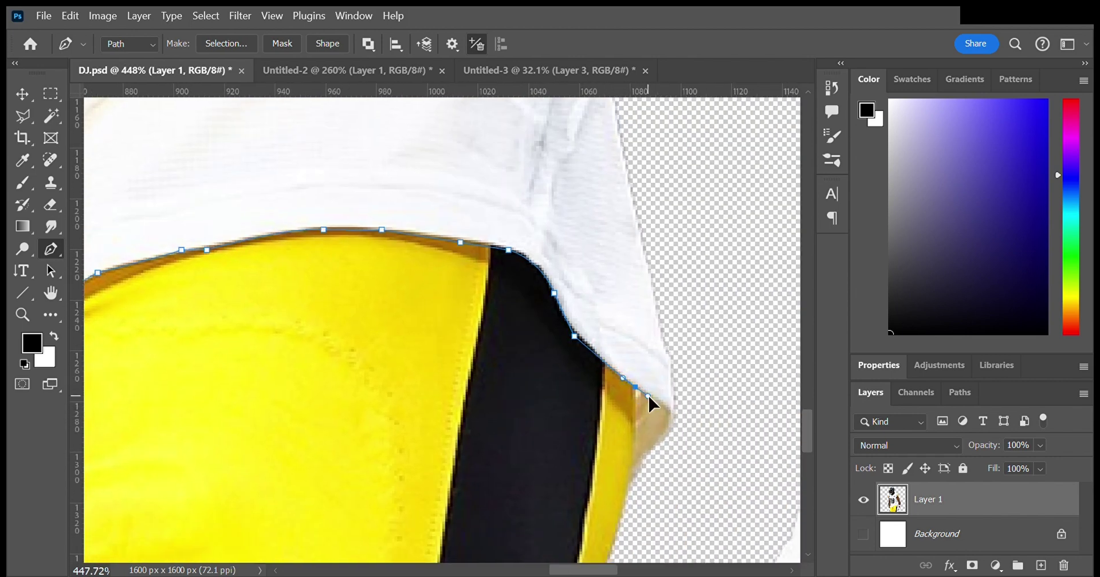
Step: Continue the path up the shirt edge by the arm, around the armhole and shoulder
scroll(538, 349, "up", 10)
left_click(494, 495)
scroll(432, 319, "up", 3)
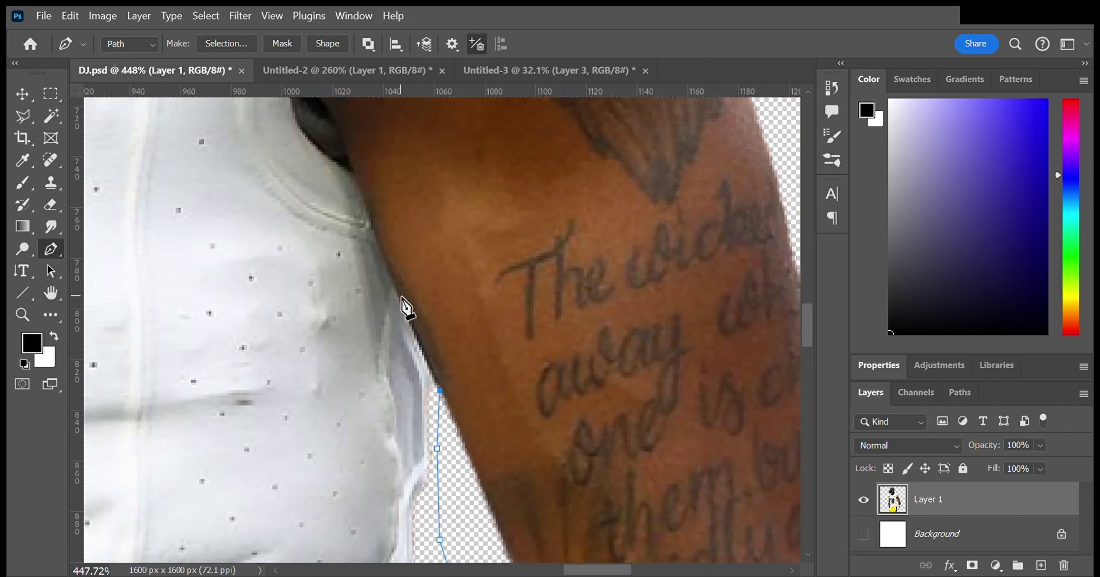
left_click(454, 402)
left_click(428, 327)
scroll(419, 298, "up", 2)
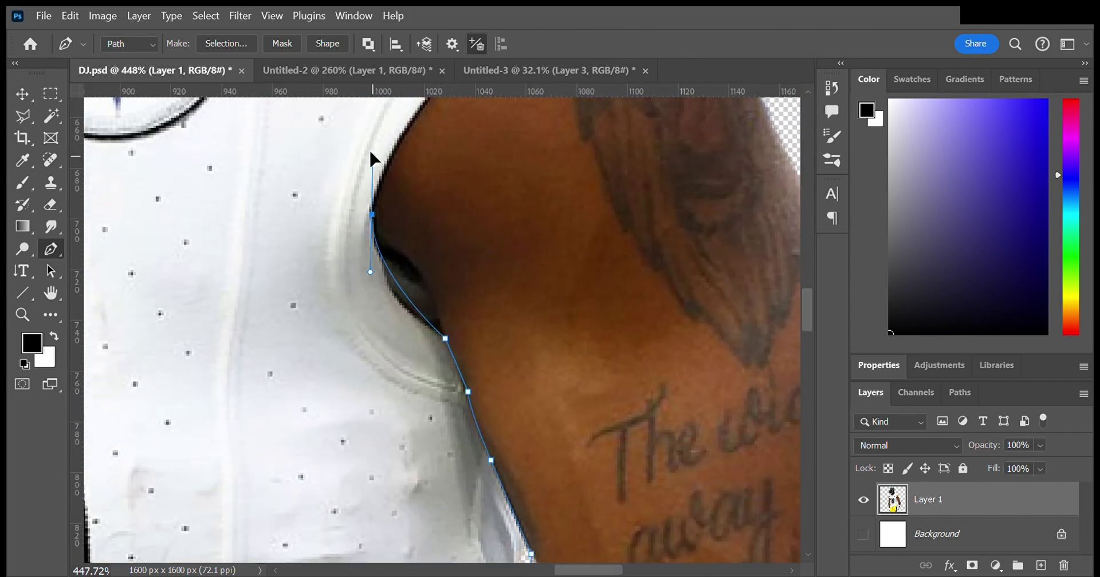
scroll(387, 172, "up", 5)
scroll(387, 172, "right", 4)
mouse_move(356, 205)
left_mouse_down()
mouse_move(373, 198)
mouse_move(365, 220)
left_mouse_up()
scroll(401, 184, "up", 3)
scroll(401, 183, "right", 4)
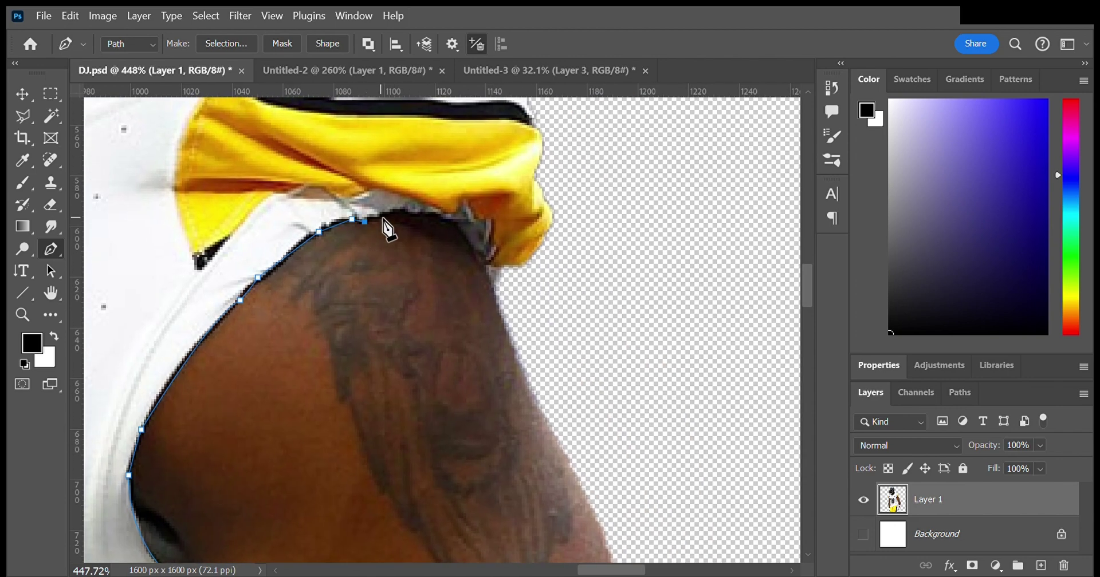
scroll(401, 229, "up", 10)
scroll(401, 229, "left", 10)
left_click(466, 167)
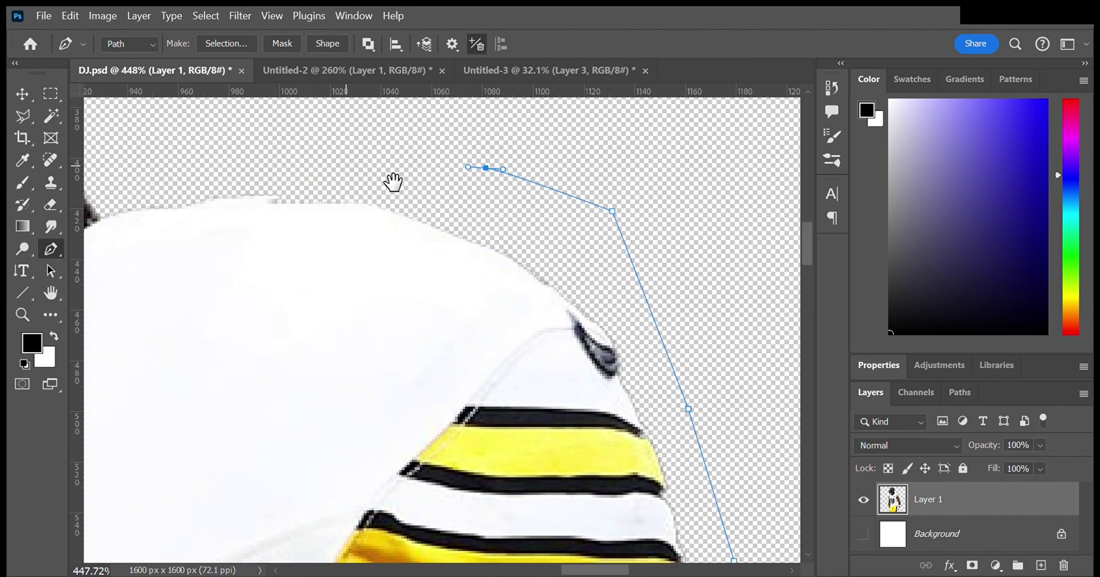
left_click(444, 221)
Step: Add path anchors along the V-neck collar edge
scroll(366, 308, "down", 3)
scroll(372, 388, "left", 5)
left_click(393, 393)
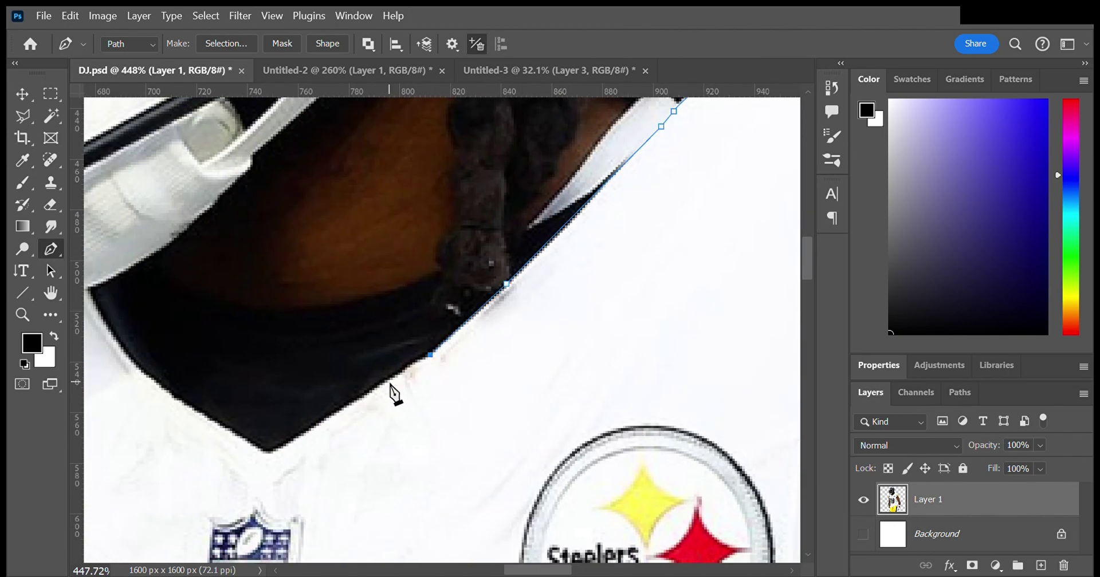
scroll(393, 393, "left", 4)
left_click(433, 347)
left_click(291, 248)
scroll(293, 257, "up", 1)
scroll(293, 257, "left", 4)
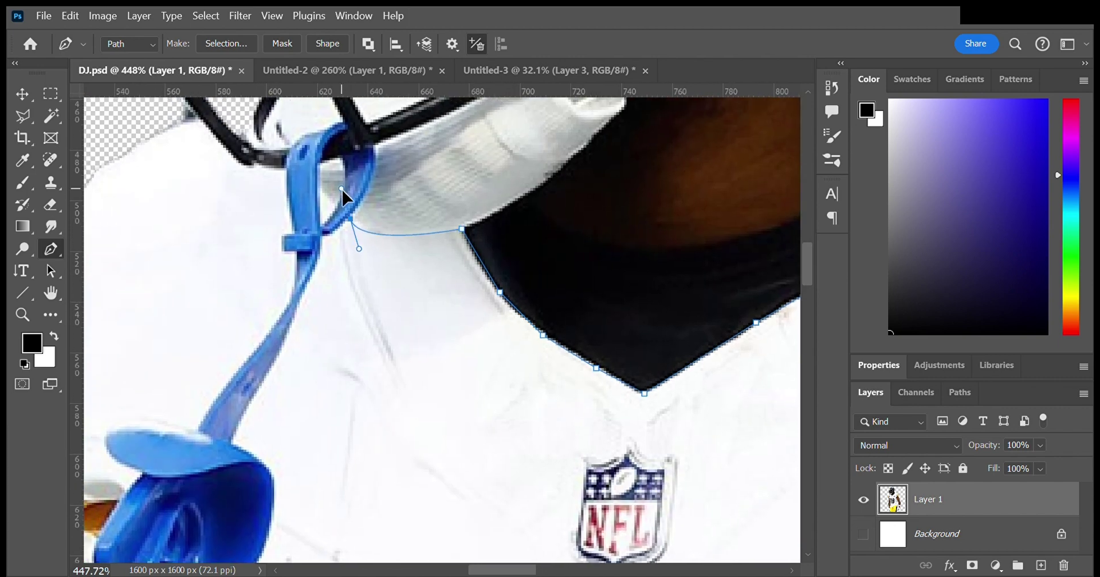
scroll(302, 307, "down", 2)
scroll(302, 307, "left", 3)
Step: Trace down the blue strap, around its buckle, loop and cup
left_click(323, 293)
left_click(298, 337)
scroll(298, 343, "down", 2)
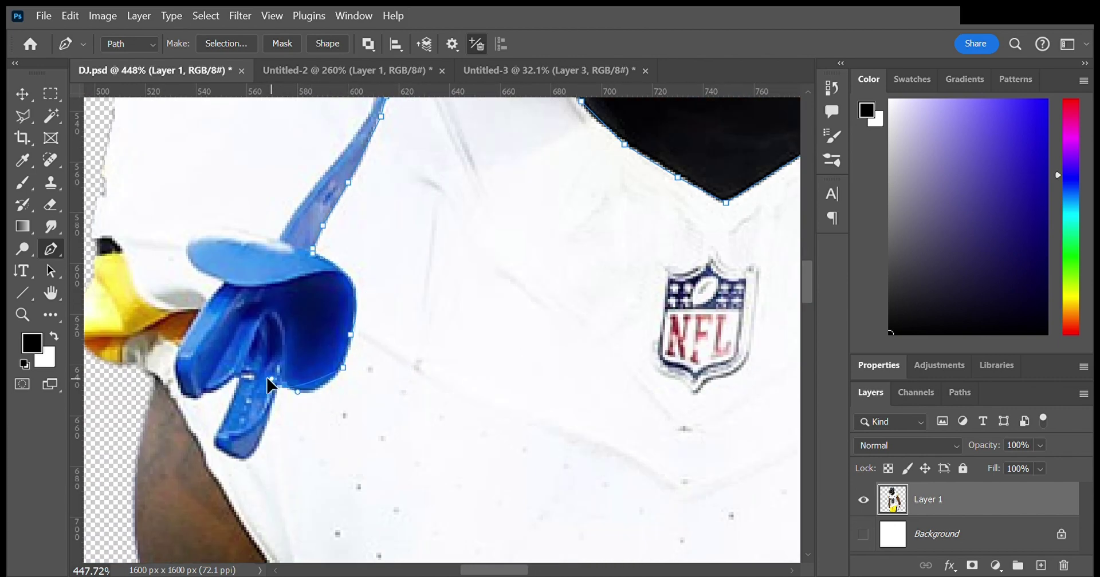
scroll(269, 385, "down", 2)
scroll(269, 385, "left", 2)
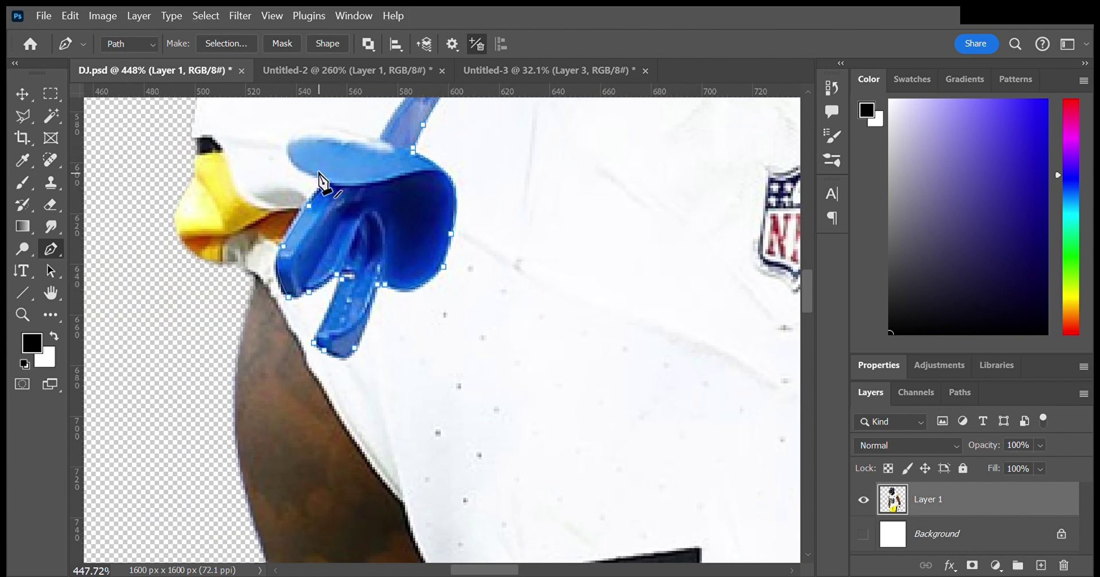
scroll(408, 166, "up", 2)
scroll(408, 166, "right", 2)
scroll(287, 266, "up", 1)
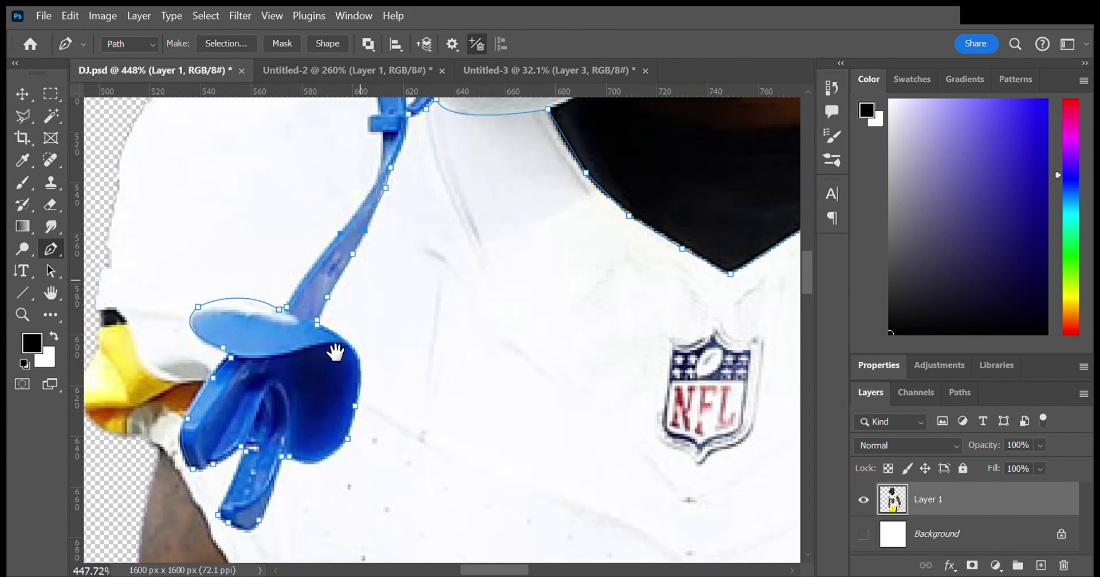
scroll(337, 351, "up", 2)
scroll(337, 351, "right", 1)
left_click(315, 235)
left_click_drag(318, 177, 307, 161)
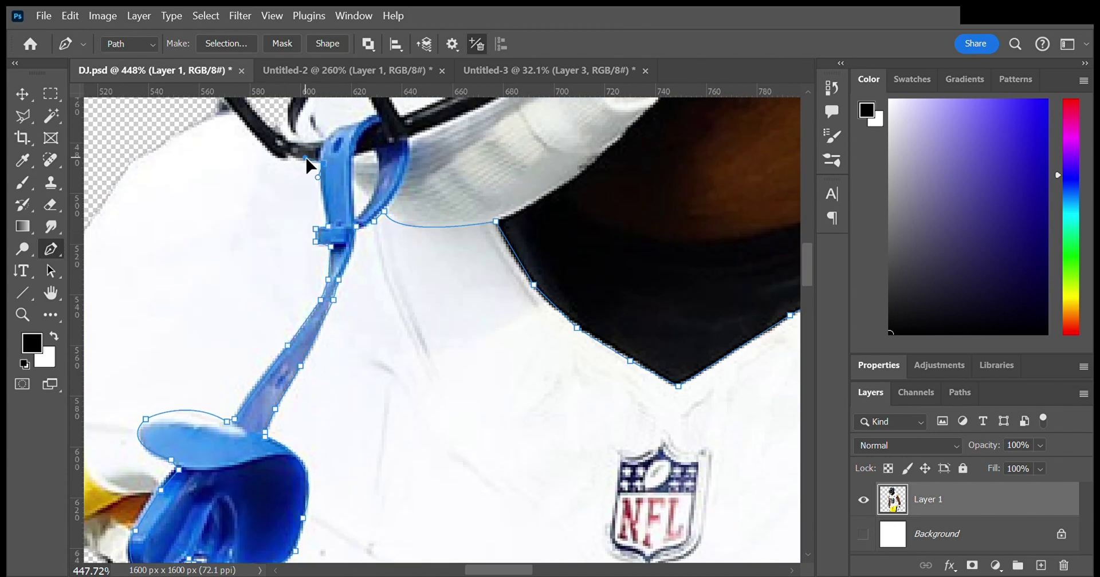
scroll(275, 177, "left", 1)
scroll(280, 243, "left", 3)
scroll(280, 243, "down", 1)
scroll(298, 321, "down", 2)
left_click_drag(324, 381, 337, 377)
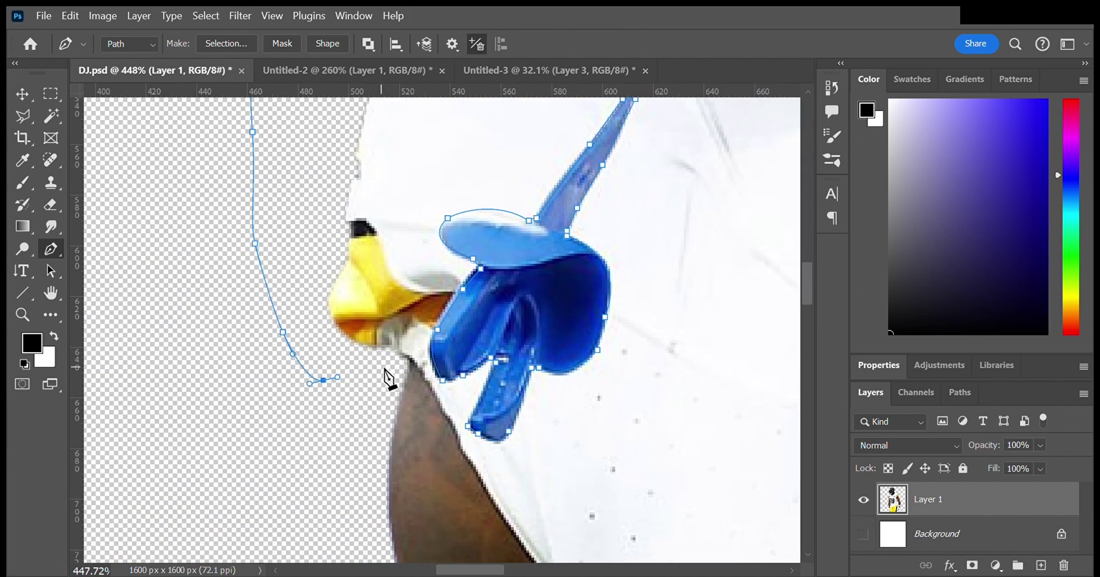
scroll(442, 413, "down", 3)
scroll(442, 412, "right", 2)
Step: Finish the path with smooth curved anchors down the arm and shirt edge
left_click(320, 256)
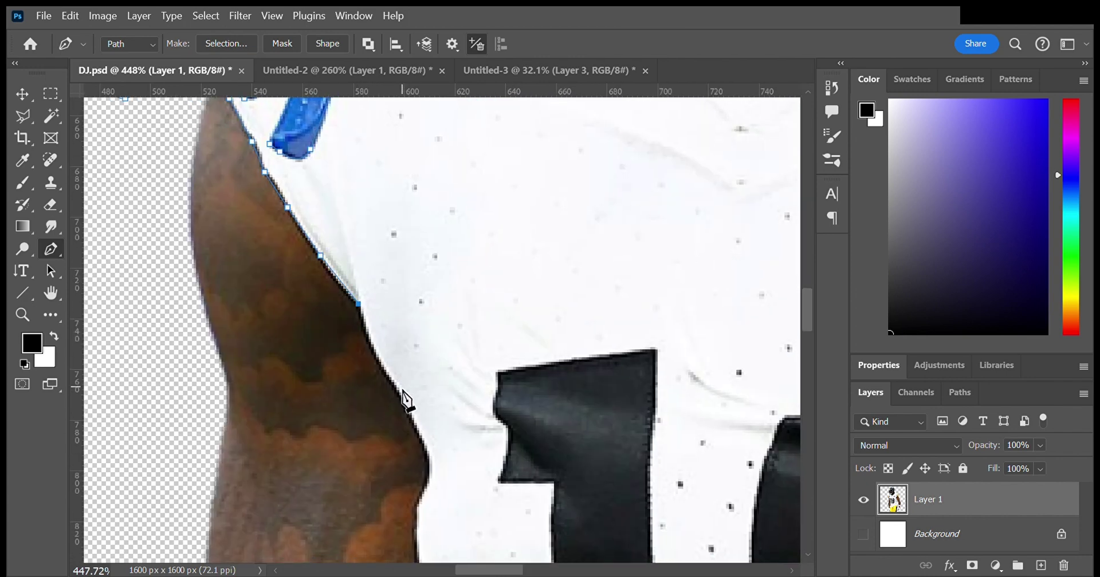
scroll(416, 427, "down", 2)
scroll(401, 372, "right", 1)
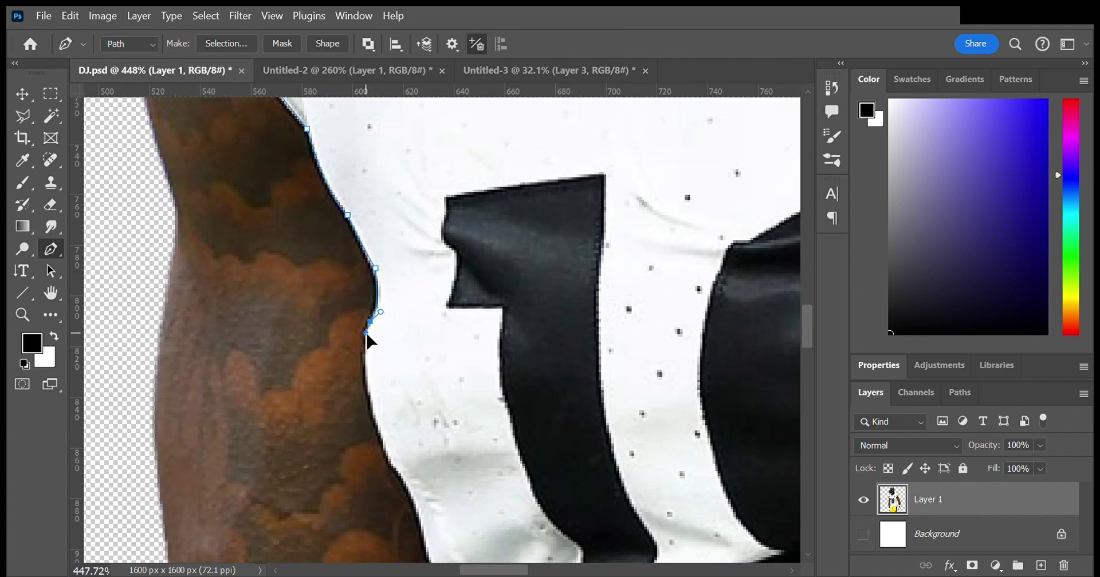
scroll(366, 331, "down", 2)
scroll(370, 330, "right", 1)
left_click_drag(435, 419, 401, 308)
left_click_drag(412, 354, 435, 375)
scroll(471, 362, "down", 1)
scroll(444, 299, "down", 3)
scroll(445, 300, "left", 1)
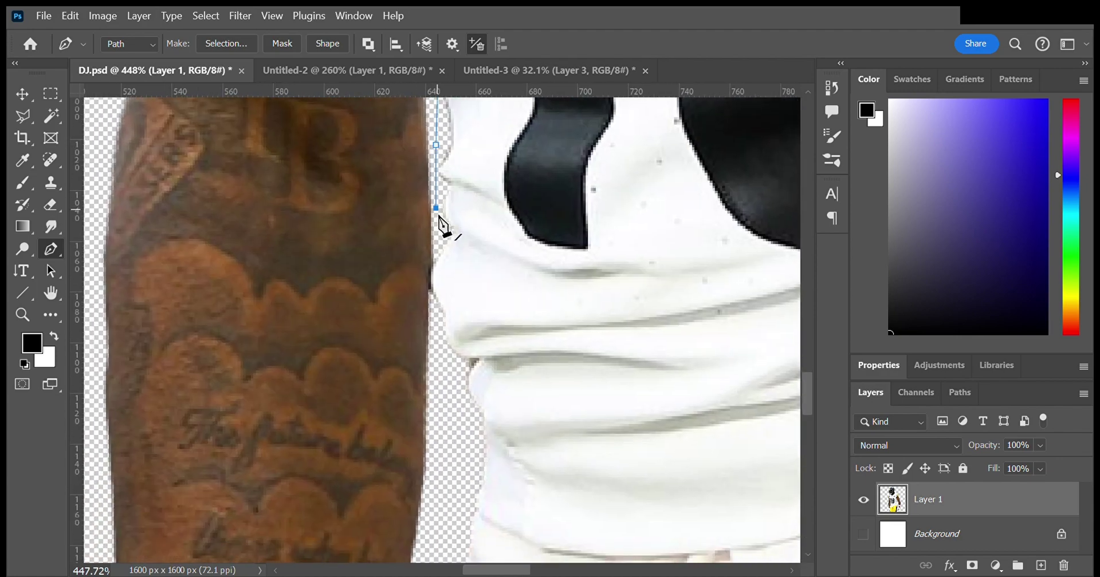
scroll(438, 365, "down", 1)
scroll(399, 369, "down", 2)
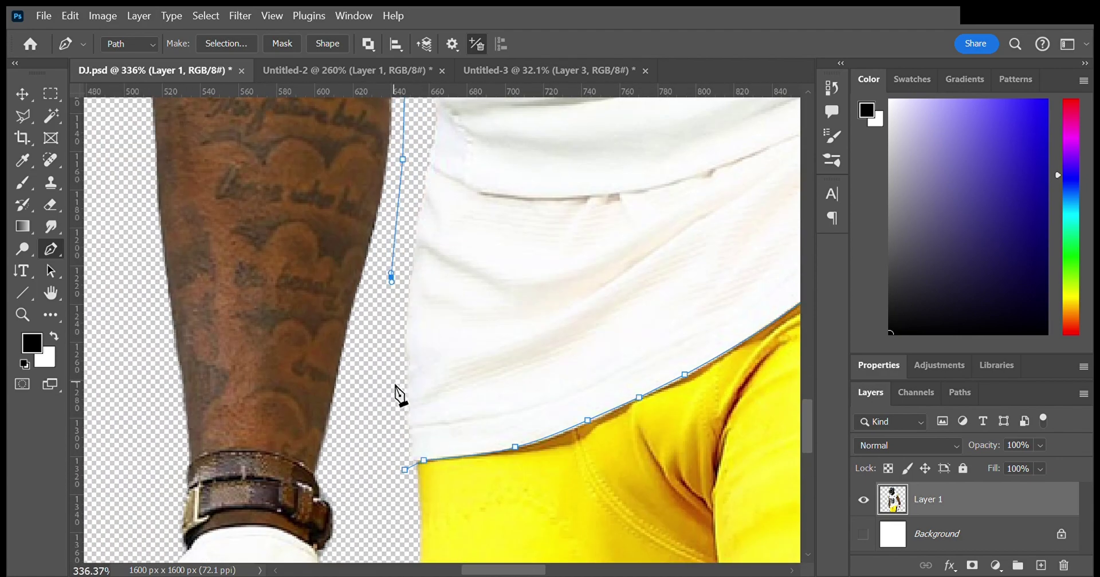
Step: Convert the jersey path to a selection and copy it onto new Layer 2
key("ctrl+Return")
scroll(634, 218, "down", 5)
scroll(634, 218, "down", 2)
key("ctrl+j")
Step: Lasso the Steelers patch, Generative Fill it with 'remove patch', and merge into Layer 2
key("v")
scroll(535, 425, "up", 8)
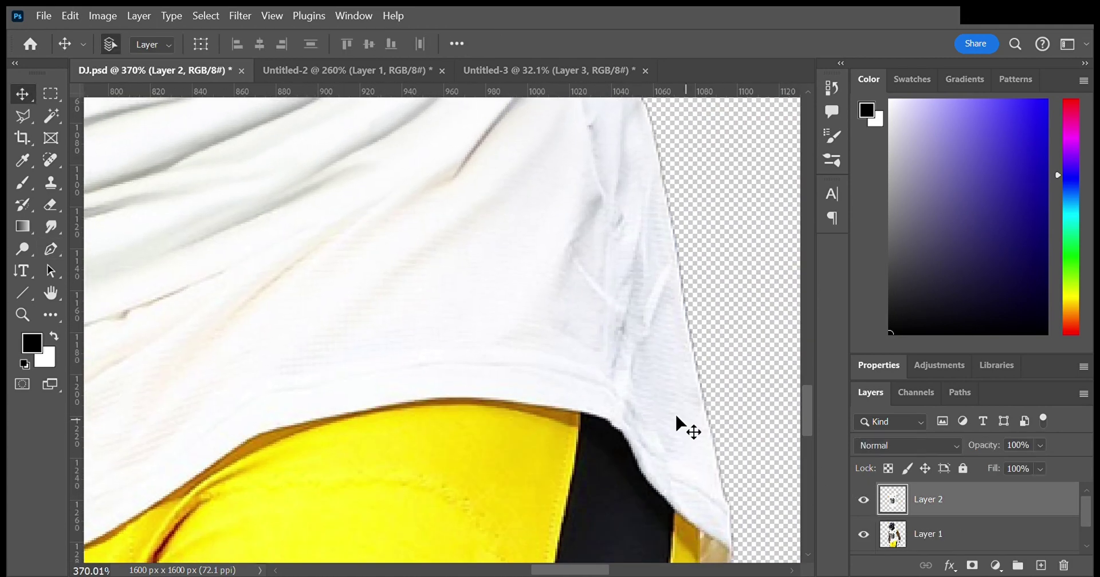
scroll(588, 295, "down", 6)
scroll(587, 296, "up", 5)
scroll(444, 310, "up", 4)
key("l")
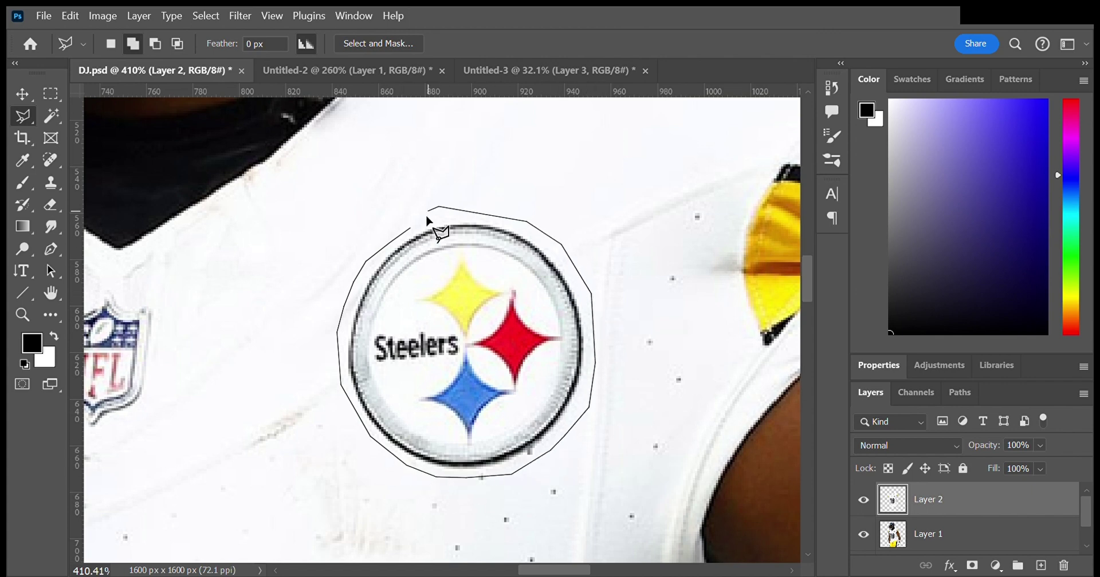
key("Return")
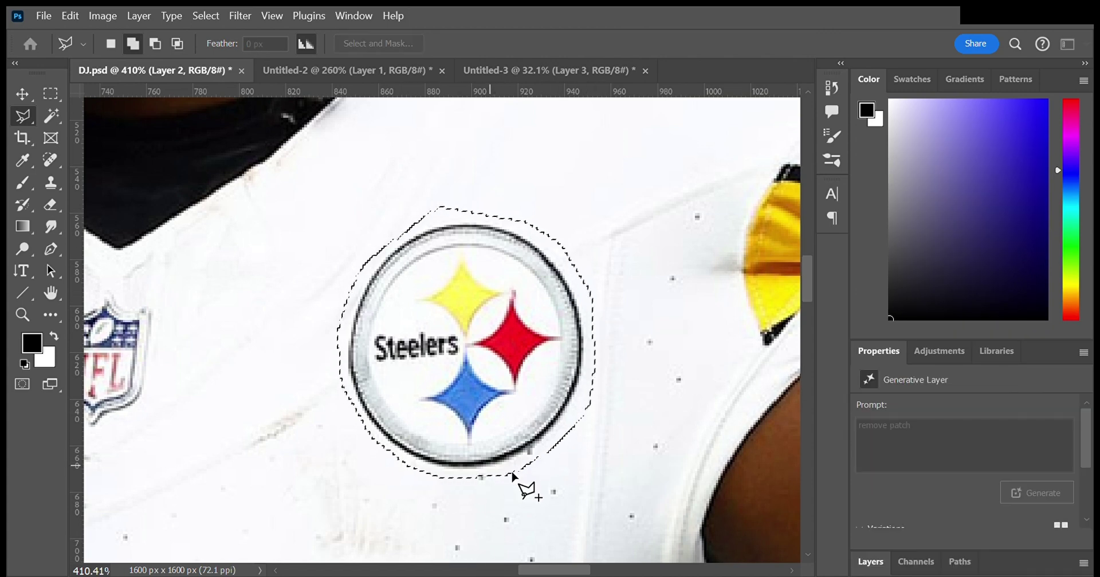
scroll(609, 195, "down", 5)
key("ctrl+e")
scroll(405, 398, "up", 4)
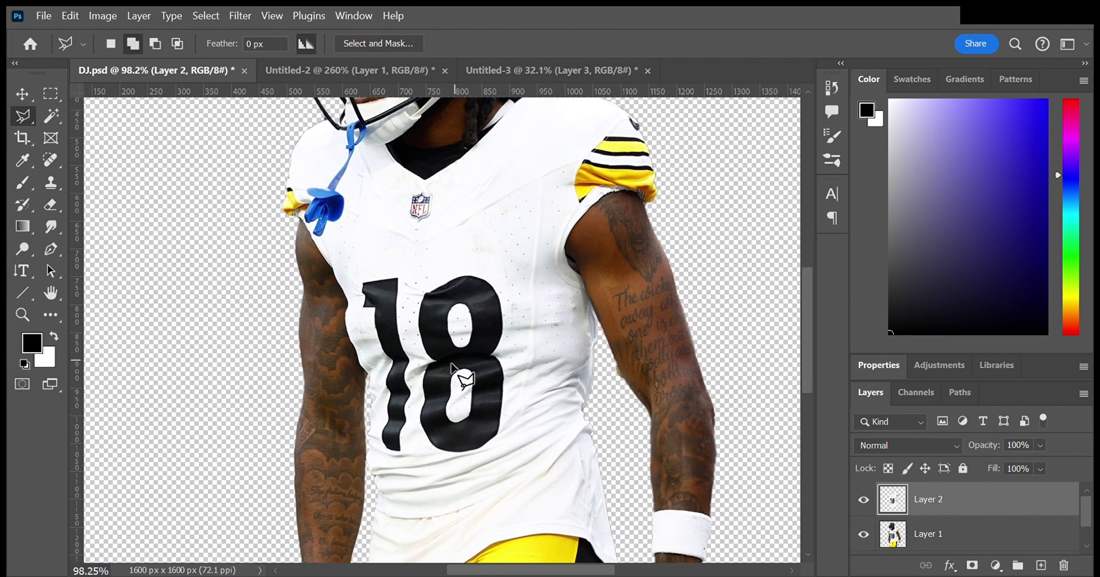
Step: Outline the 8 of the jersey number with the Polygonal Lasso
left_click(405, 365)
scroll(406, 399, "down", 3)
left_click(422, 332)
left_click(409, 408)
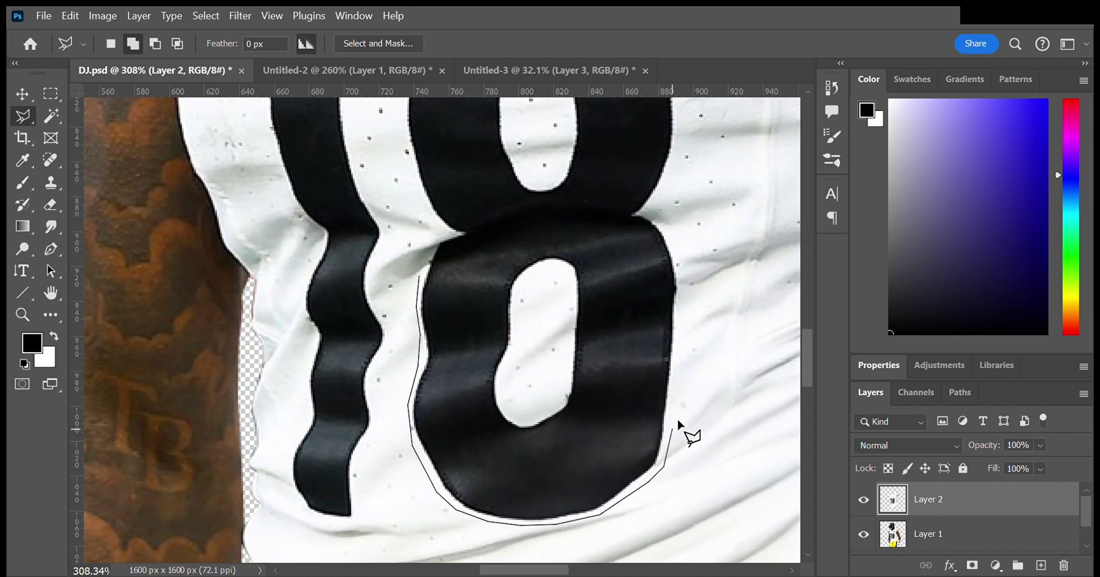
scroll(668, 229, "up", 3)
left_click(594, 315)
left_click(562, 153)
scroll(562, 153, "up", 1)
left_click(496, 132)
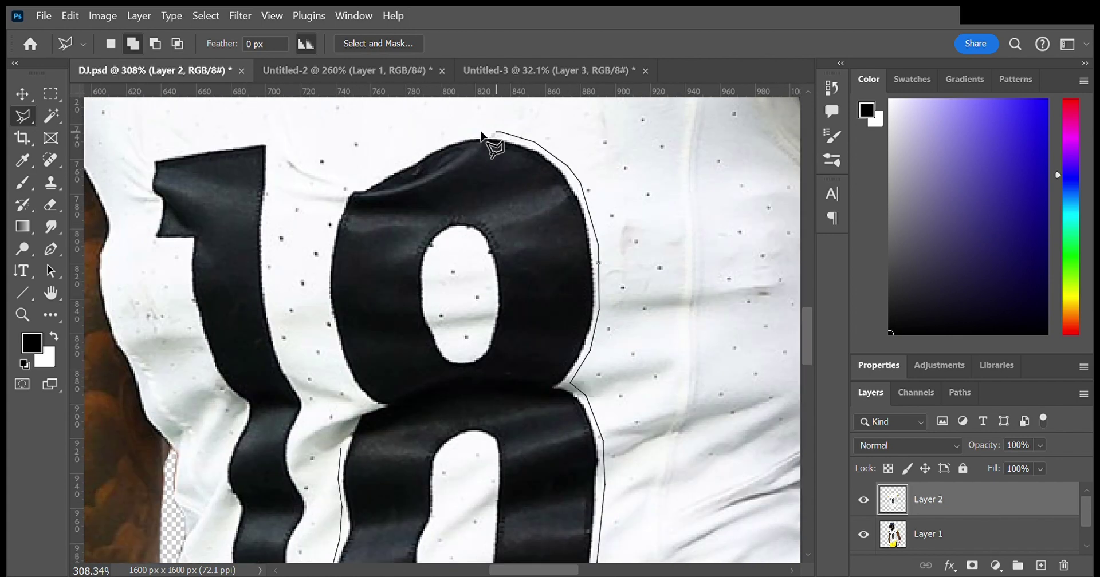
scroll(344, 258, "down", 2)
double_click(351, 381)
scroll(356, 343, "down", 3)
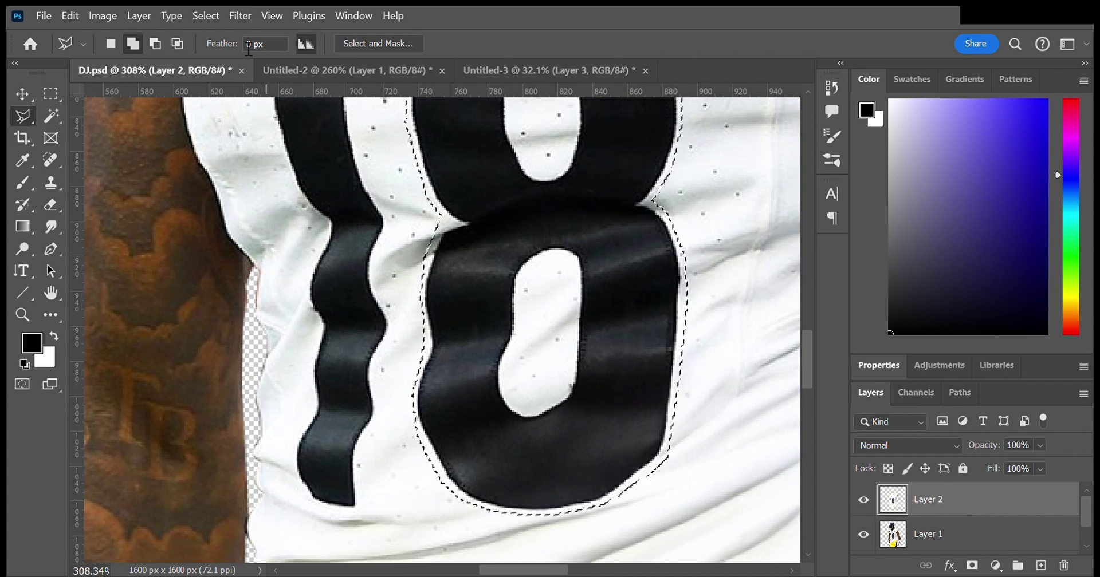
Step: Subtract the 8's lower hole, generate the 'remove patch' fill, and select its layer
left_click(538, 259, "alt")
left_click(521, 285)
double_click(572, 259)
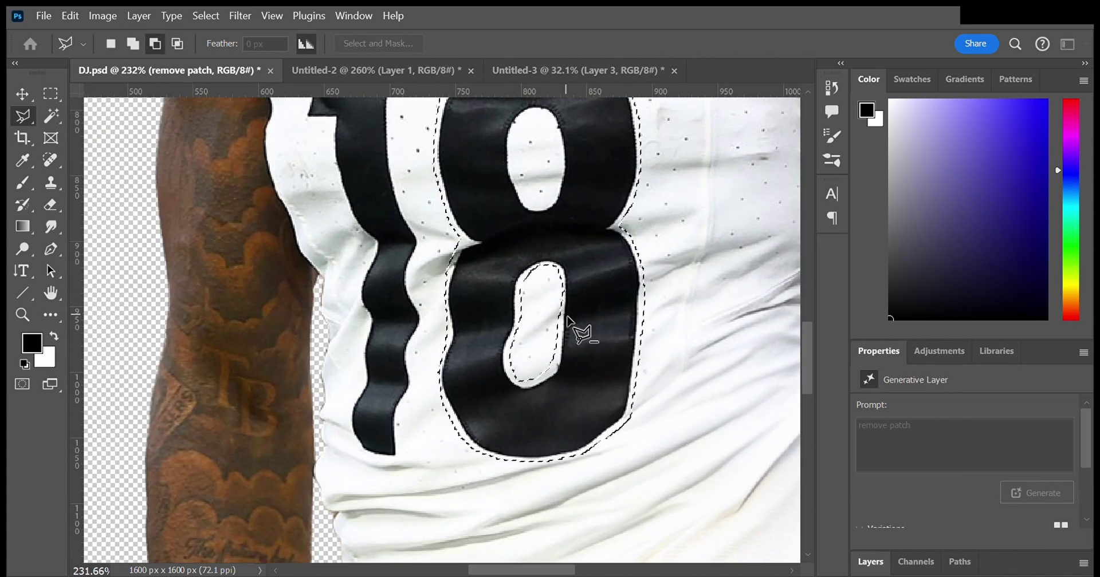
scroll(533, 533, "down", 5)
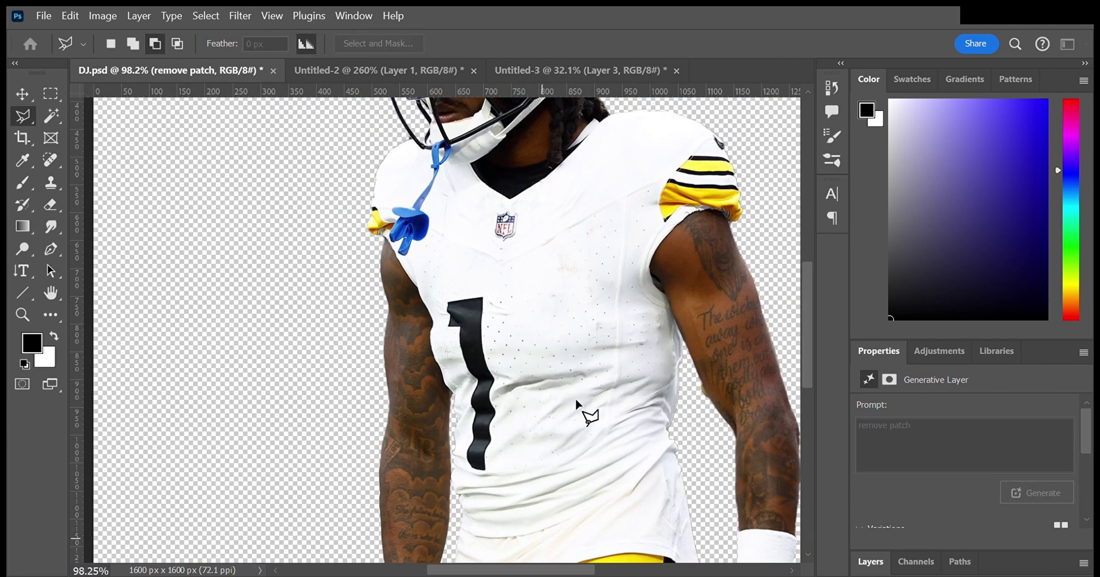
scroll(572, 380, "down", 2)
scroll(576, 392, "down", 1)
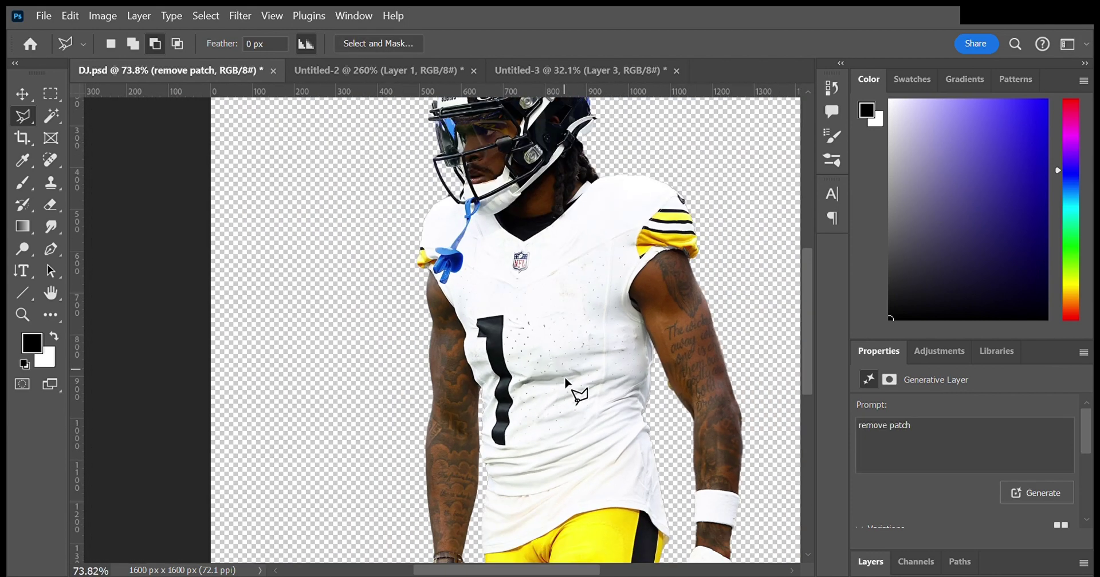
left_click(870, 562)
Step: Merge the 8's remove-patch fill, then erase the 1 with another 'remove patch' generative fill
key("ctrl+e")
scroll(501, 438, "up", 5)
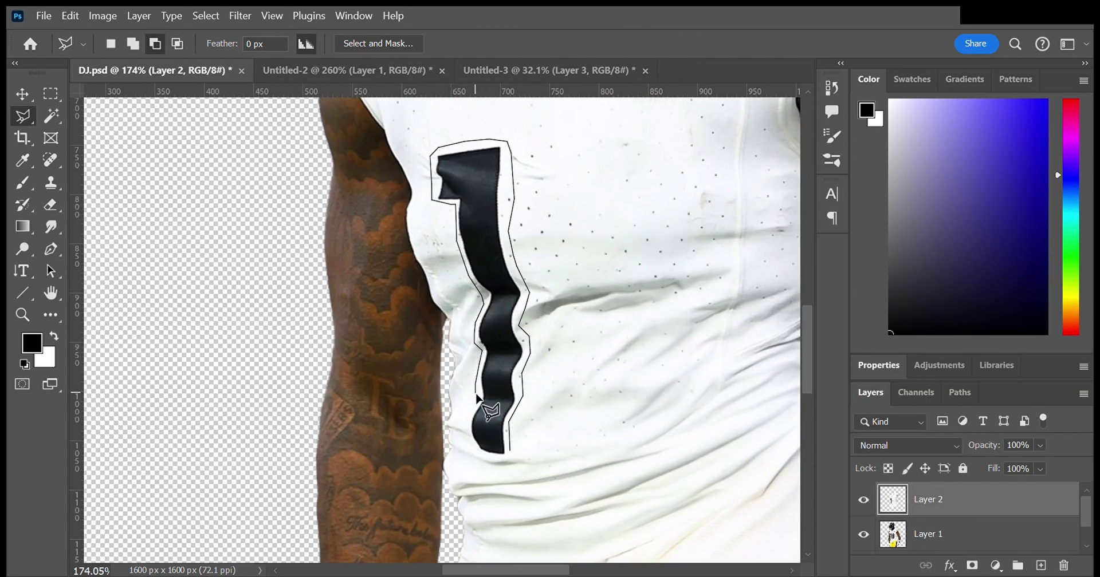
key("ctrl+z")
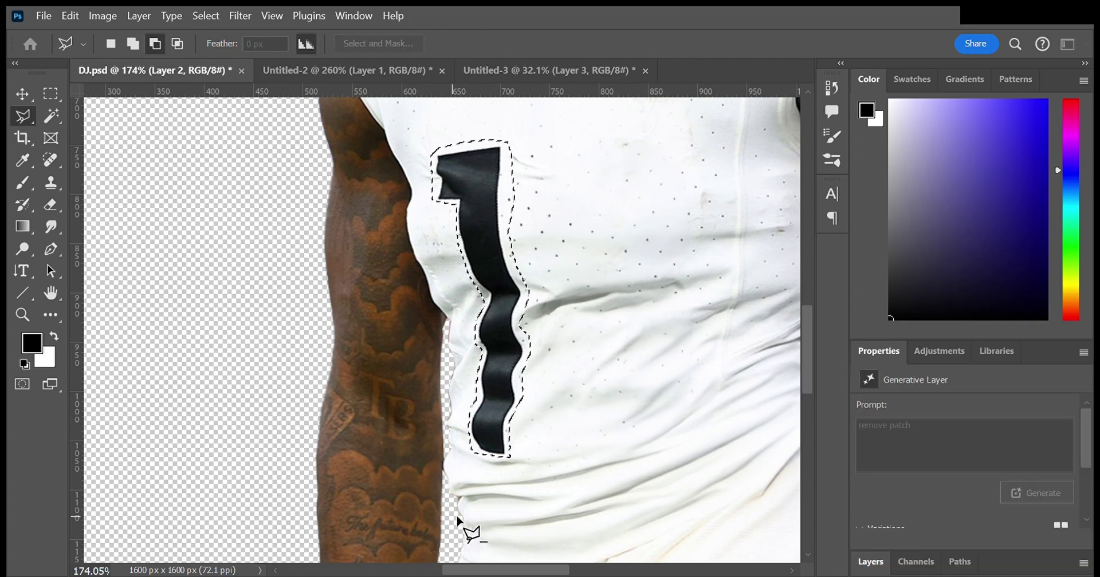
key("ctrl+z")
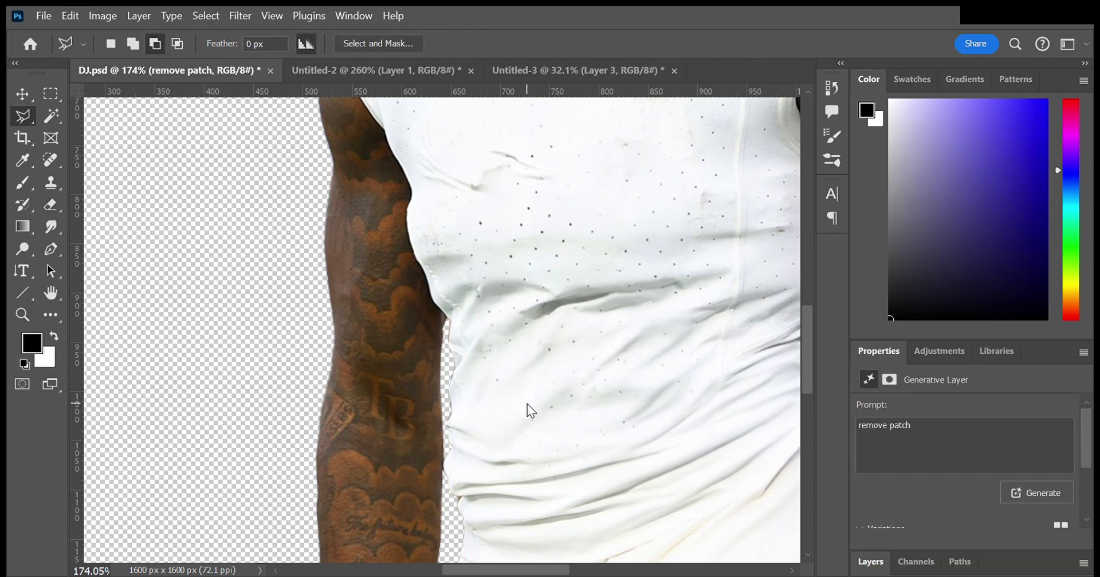
scroll(529, 519, "down", 5)
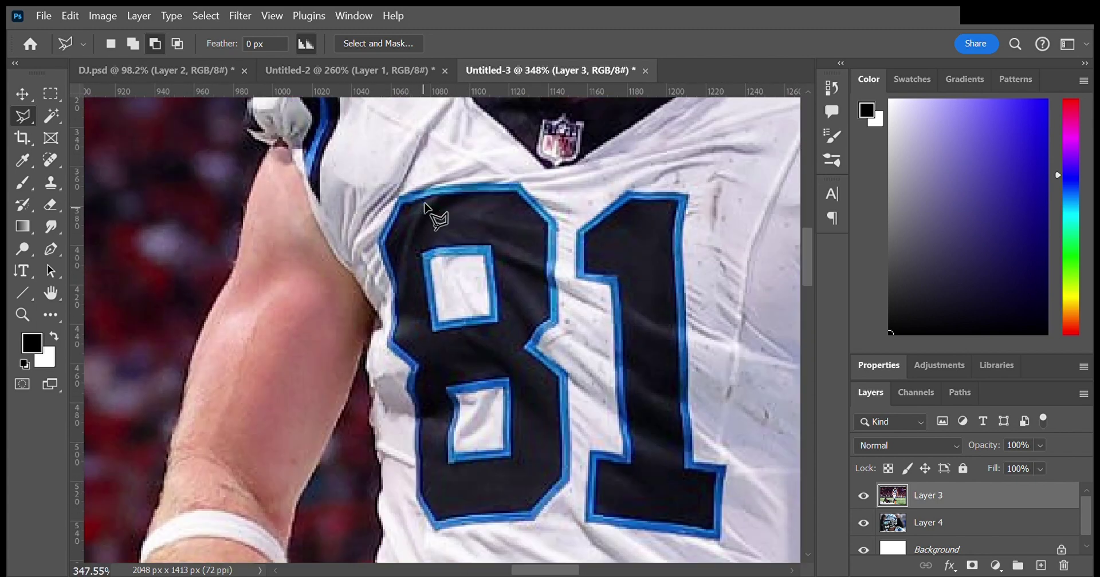
key("p")
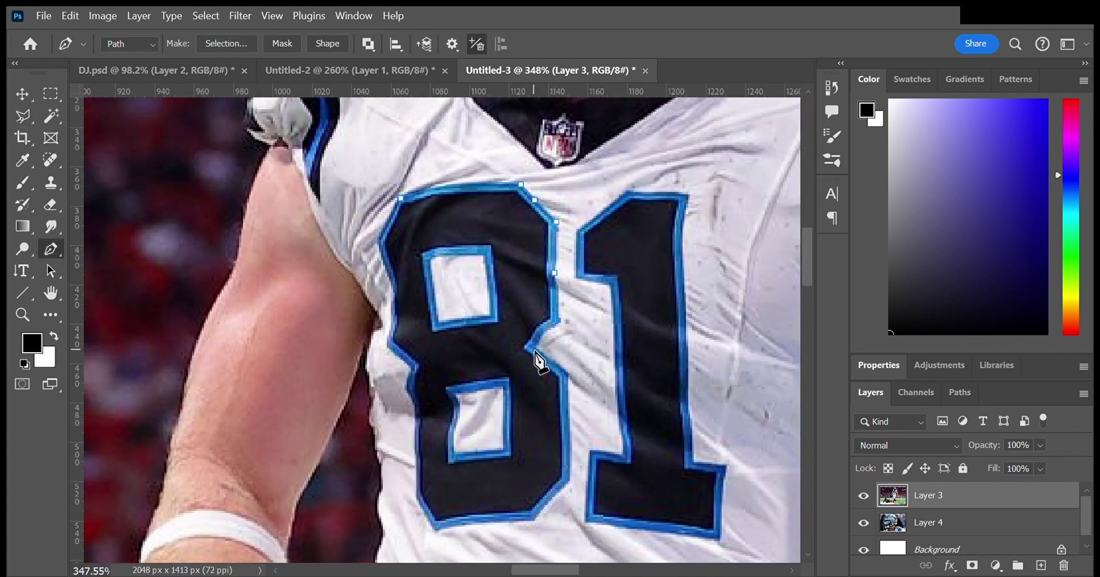
Step: In Untitled-3, trace the outer outline of the 8 and load it as a selection
left_click(570, 475)
left_click_drag(570, 475, 586, 344)
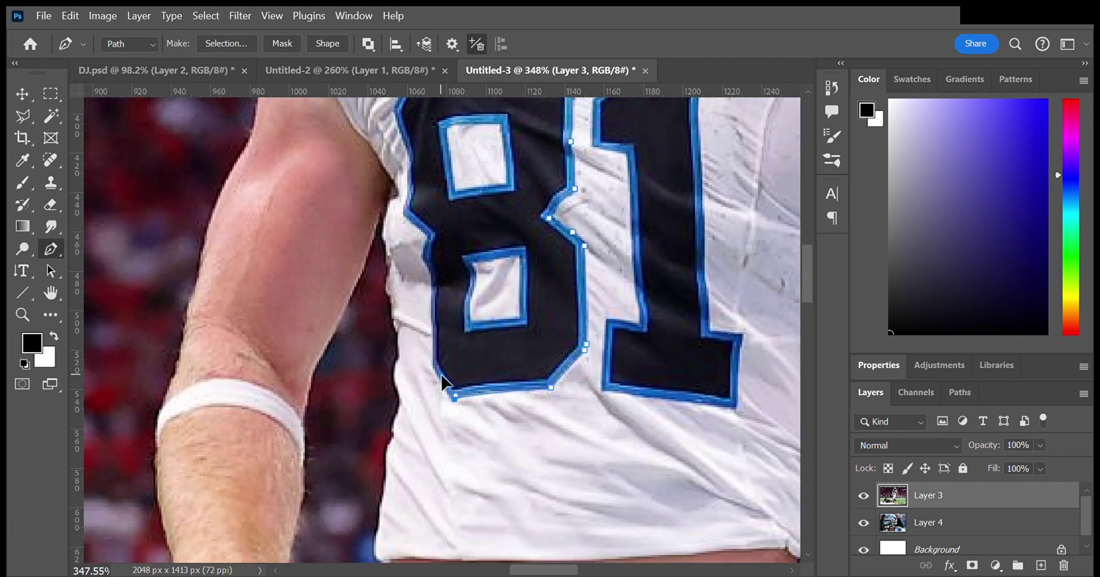
left_click(429, 236)
left_click(403, 215)
scroll(404, 229, "up", 3)
left_click(415, 172)
key("ctrl+Return")
Step: Cut the 8's upper and lower holes out of the selection
left_click(506, 285)
left_click(452, 293)
left_click(446, 233)
key("ctrl+Return")
left_click(470, 365)
left_click(522, 354)
left_click(525, 427)
left_click(465, 430)
left_click(471, 365)
key("ctrl+Return")
scroll(481, 344, "down", 2)
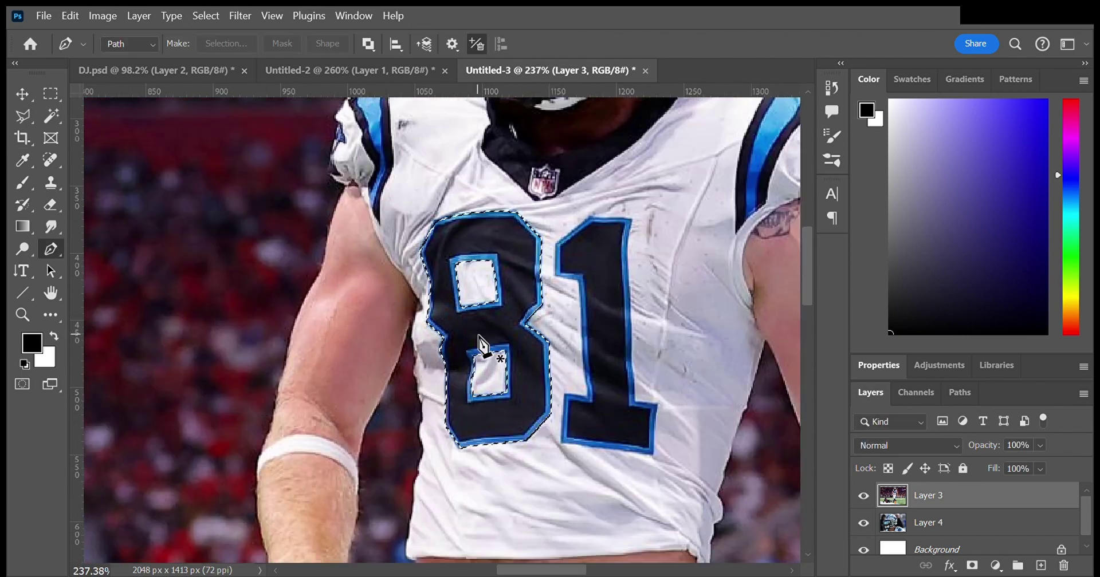
Step: Move the 8 into DJ.psd and scale and tilt it to fit the chest
key("v")
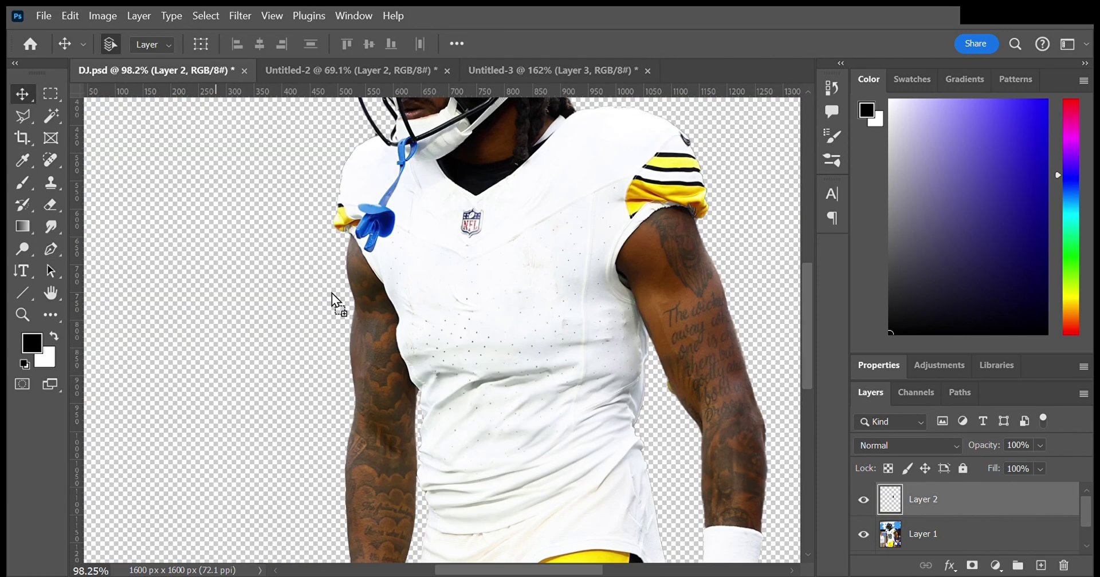
left_click_drag(479, 342, 522, 390)
key("ctrl+t")
mouse_move(562, 453)
left_mouse_down()
mouse_move(566, 474)
mouse_move(560, 445)
left_mouse_up()
left_click_drag(462, 449, 544, 428)
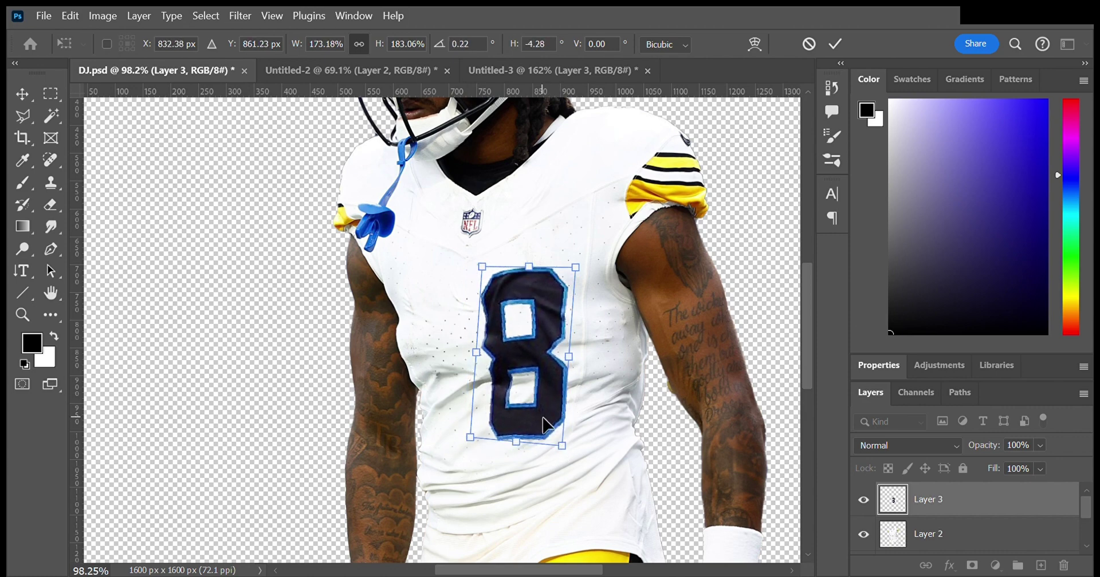
key("Return")
scroll(572, 307, "down", 2)
Step: Return to the 81 jersey photo and bring its 1 into view with the Pen tool
left_click(509, 70)
scroll(558, 252, "up", 3)
key("p")
scroll(554, 245, "up", 1)
left_click_drag(427, 356, 546, 245)
scroll(526, 513, "down", 1)
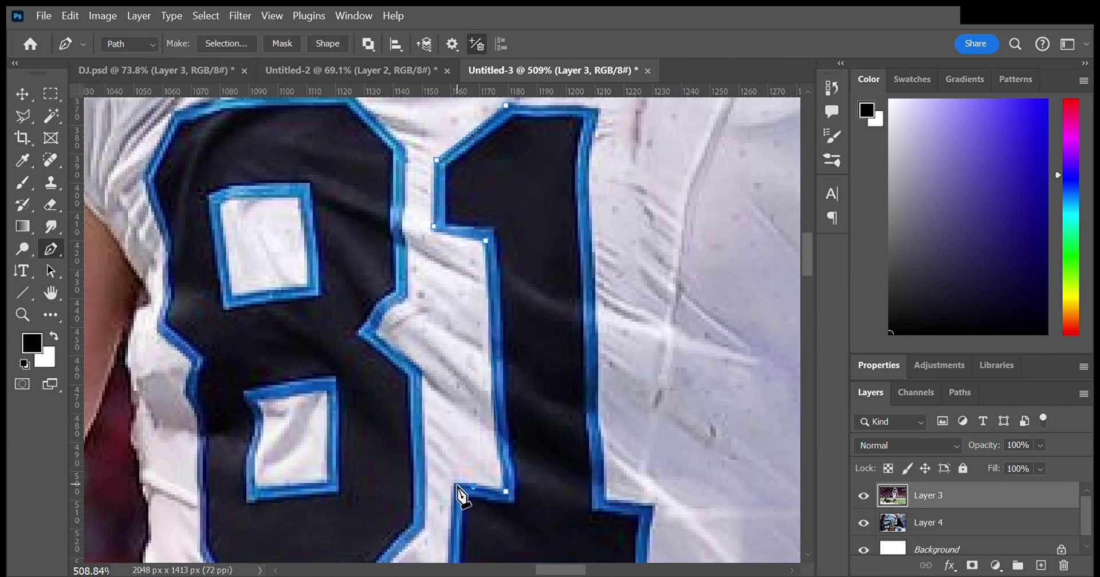
Step: Close the pen path around the 1 and place the pasted 1 left of the 8
scroll(475, 487, "down", 3)
scroll(612, 371, "up", 4)
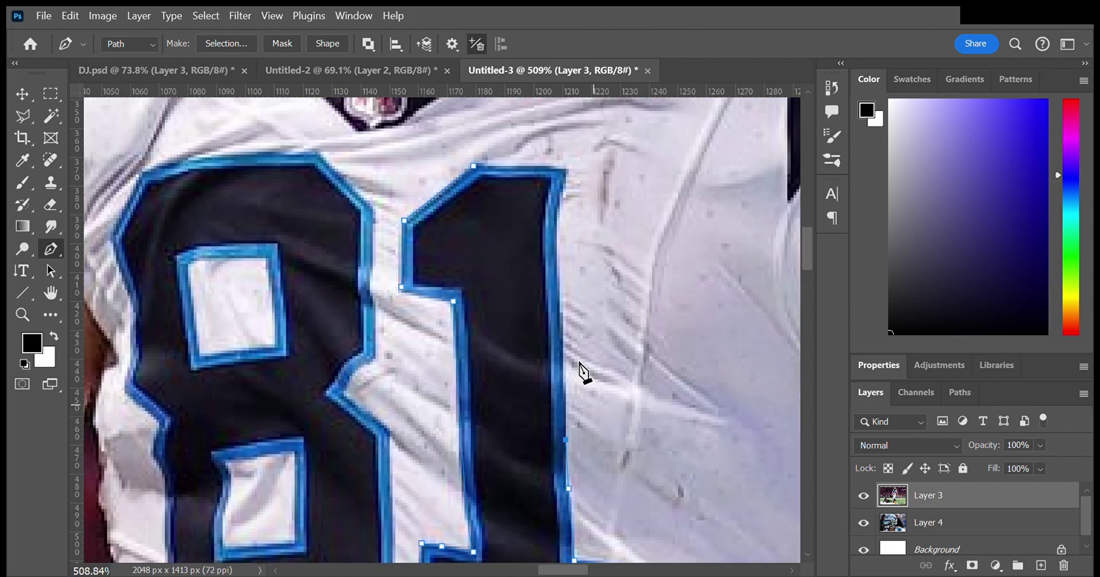
left_click(479, 172)
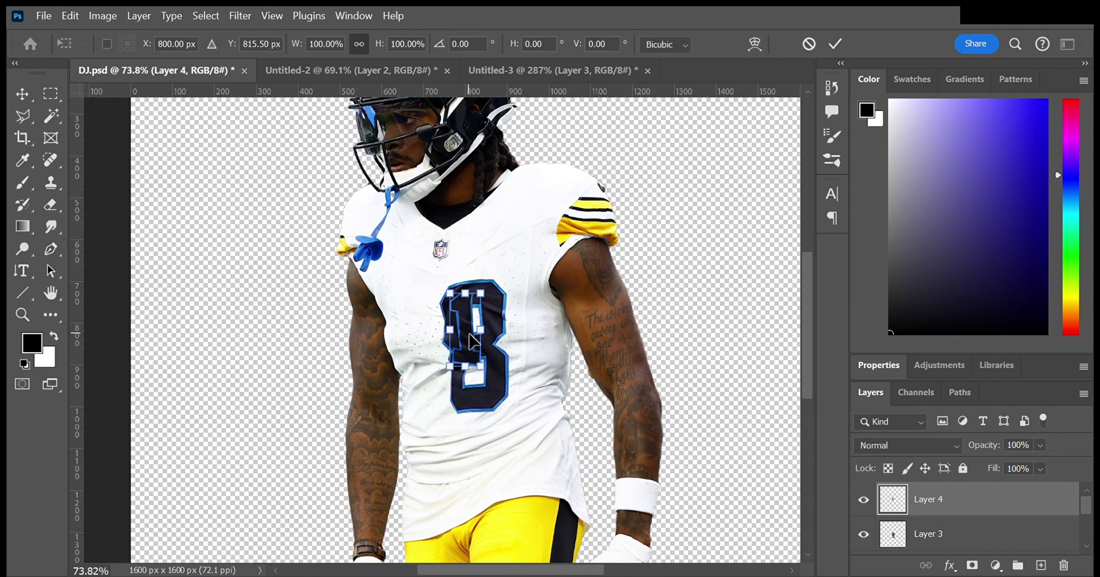
left_click_drag(471, 362, 410, 367)
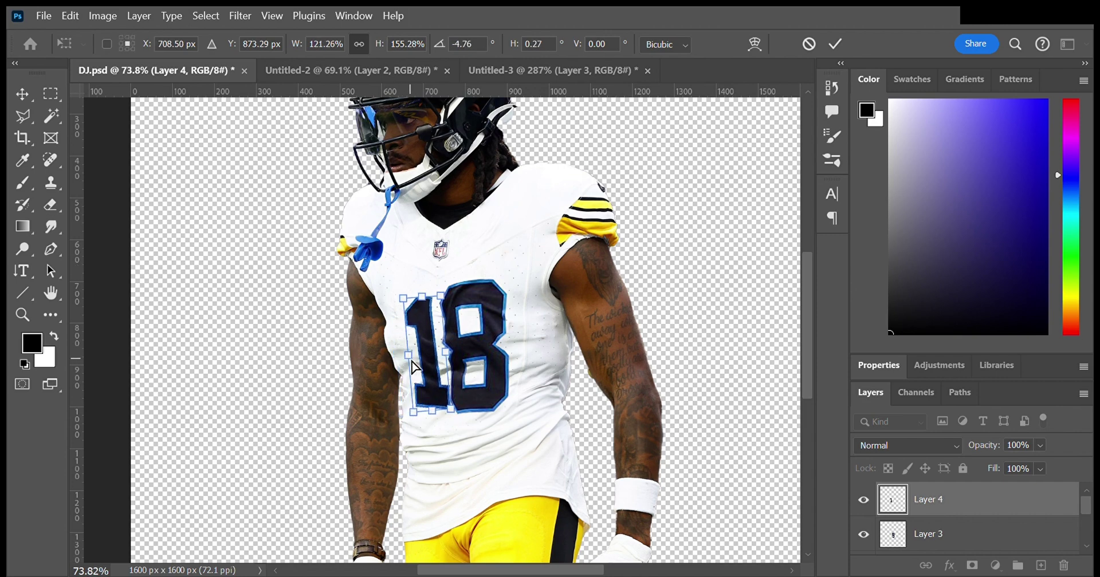
Step: Rotate and scale the 1 to match the 8's tilt and height, then commit it
scroll(426, 371, "up", 1)
scroll(376, 319, "up", 5)
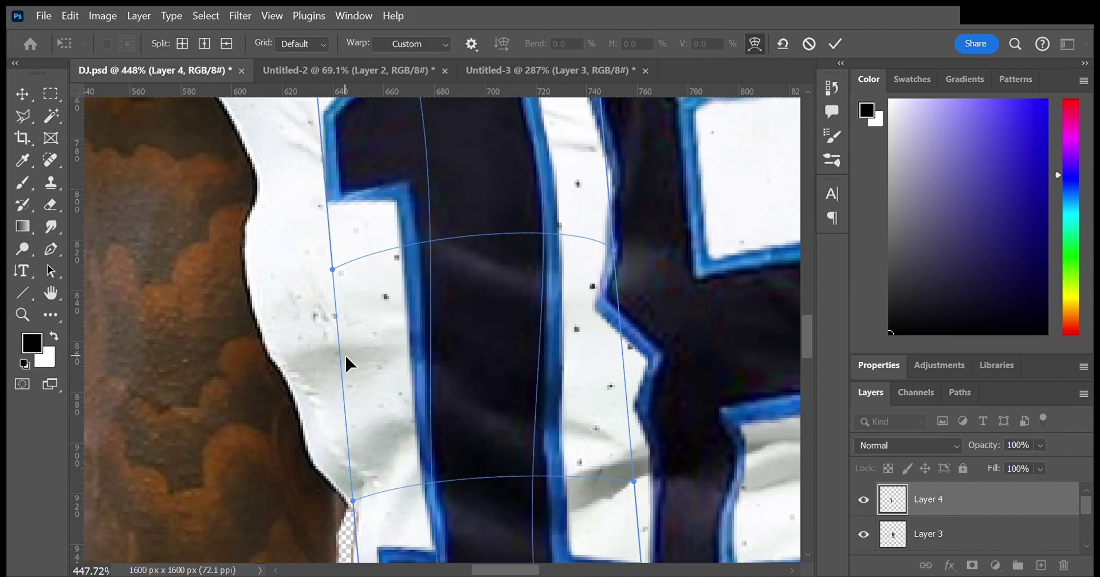
scroll(515, 341, "down", 5)
mouse_move(575, 370)
left_mouse_down()
mouse_move(580, 360)
mouse_move(540, 392)
left_mouse_up()
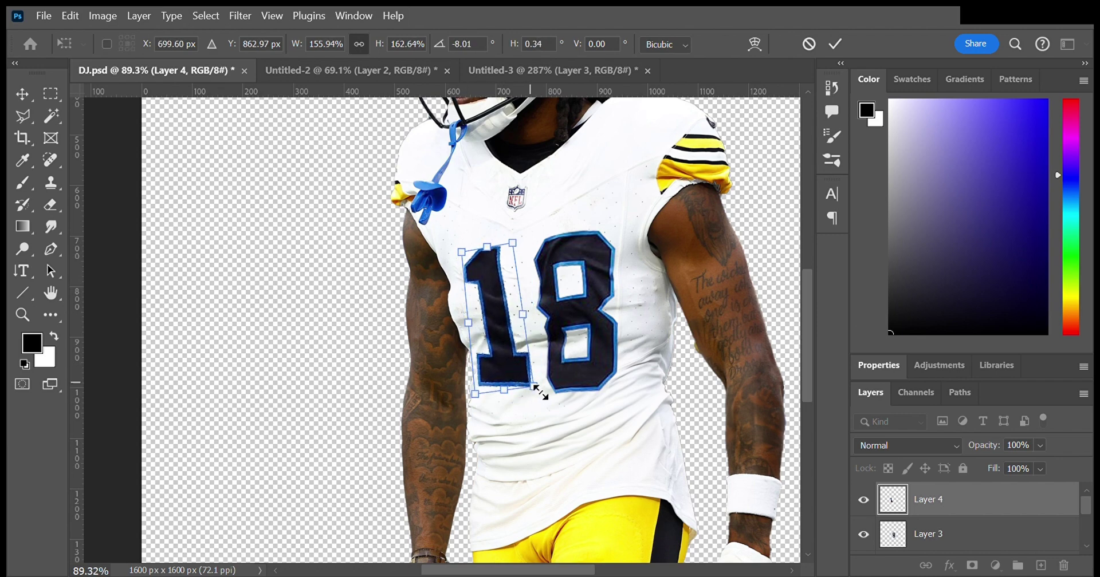
left_click_drag(540, 347, 536, 346)
key("Return")
scroll(582, 311, "up", 2)
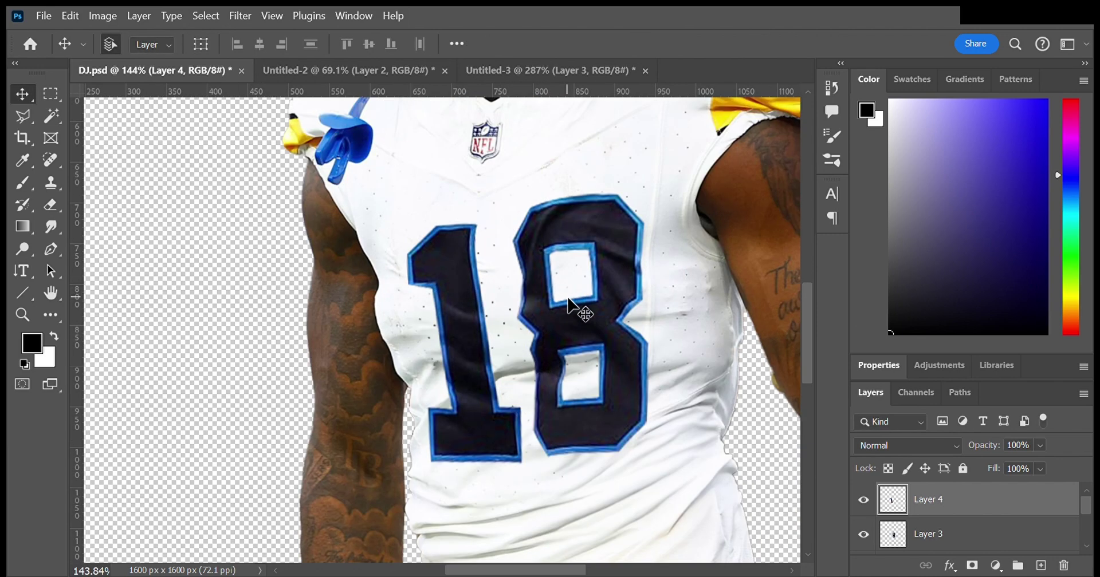
Step: Skew and slightly widen the 8 so it lines up with the 1
scroll(582, 312, "up", 1)
left_click_drag(496, 178, 505, 182)
scroll(535, 226, "down", 3)
scroll(535, 226, "down", 4)
scroll(587, 443, "up", 5)
left_click_drag(464, 439, 458, 442)
key("Return")
scroll(461, 447, "down", 3)
scroll(559, 363, "up", 5)
scroll(527, 275, "up", 1)
Step: Convert the drawn path to a selection and merge the generated fill into the 8 layer
key("p")
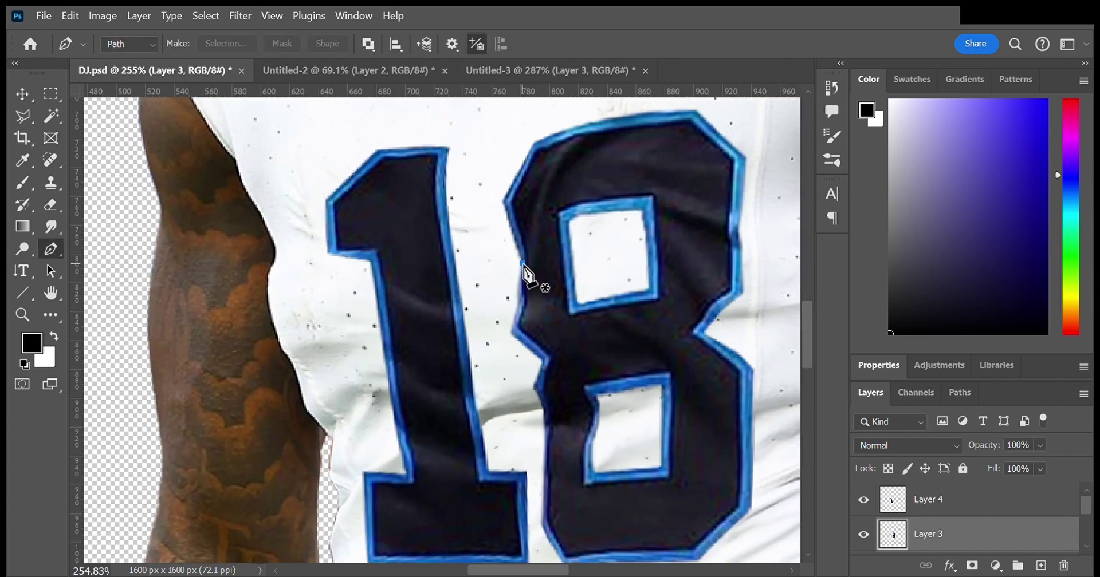
key("w")
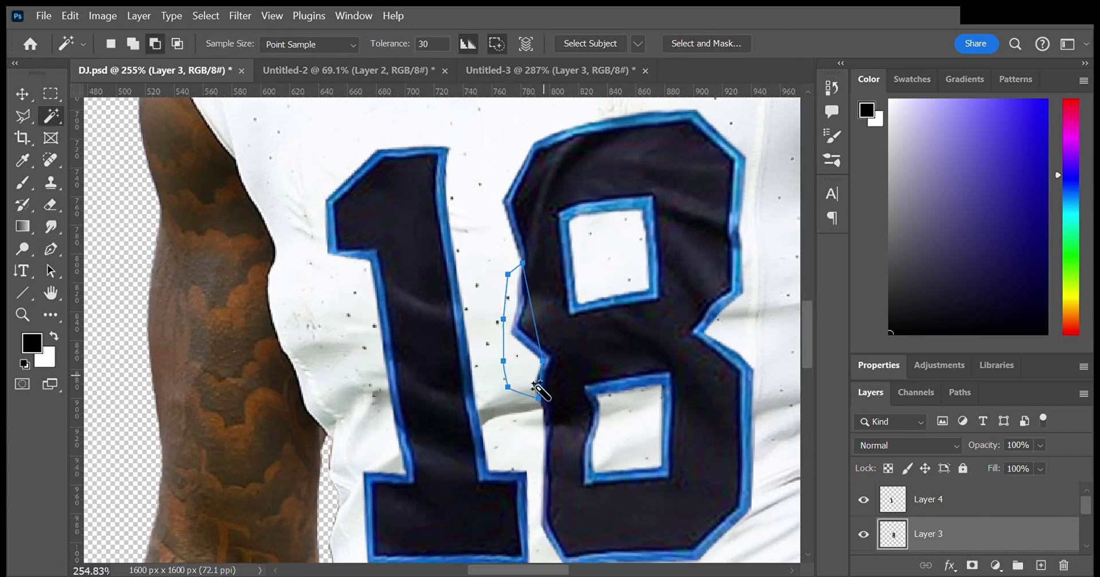
key("p")
key("ctrl+Return")
key("w")
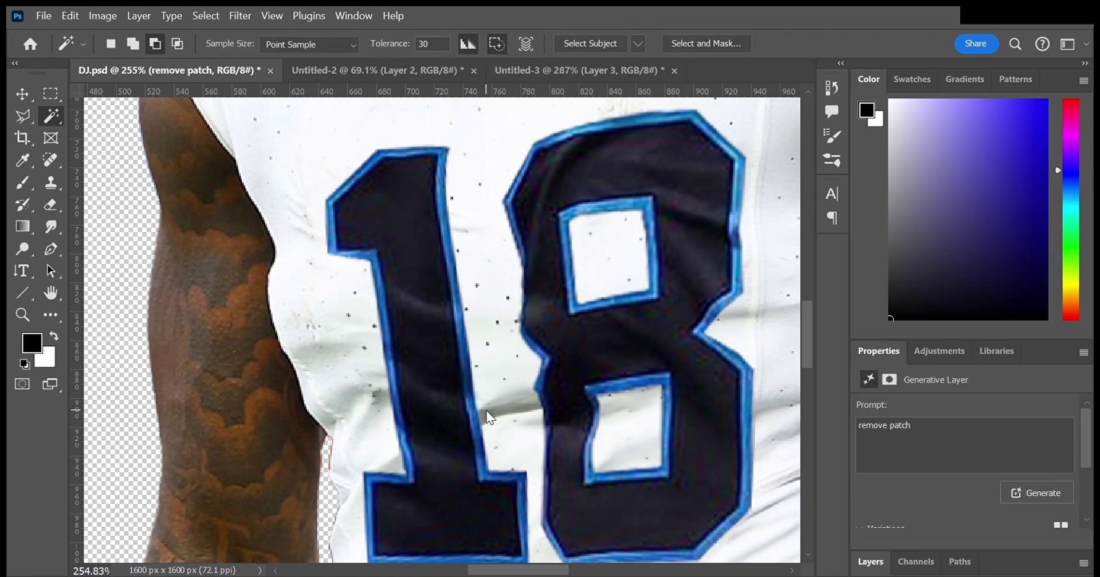
key("ctrl+e")
scroll(486, 411, "down", 5)
scroll(541, 361, "up", 3)
Step: Warp the 8 to follow the jersey folds
key("v")
key("ctrl+t")
left_click_drag(512, 380, 481, 319)
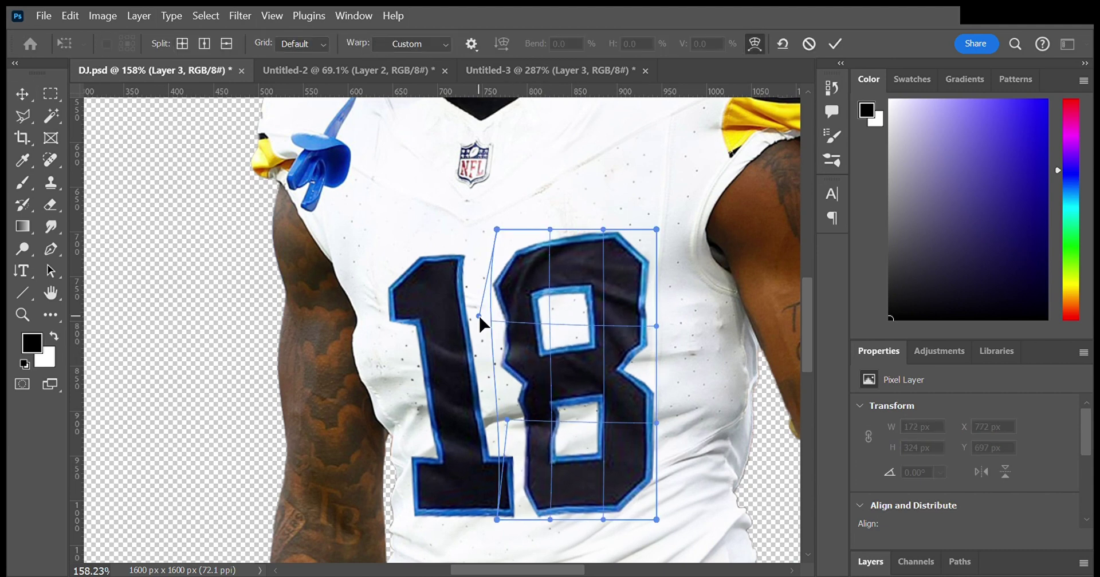
key("Return")
scroll(590, 361, "down", 3)
scroll(596, 364, "up", 2)
scroll(619, 367, "down", 2)
scroll(565, 386, "up", 4)
Step: Adjust the 8's height to match the 1
key("ctrl+t")
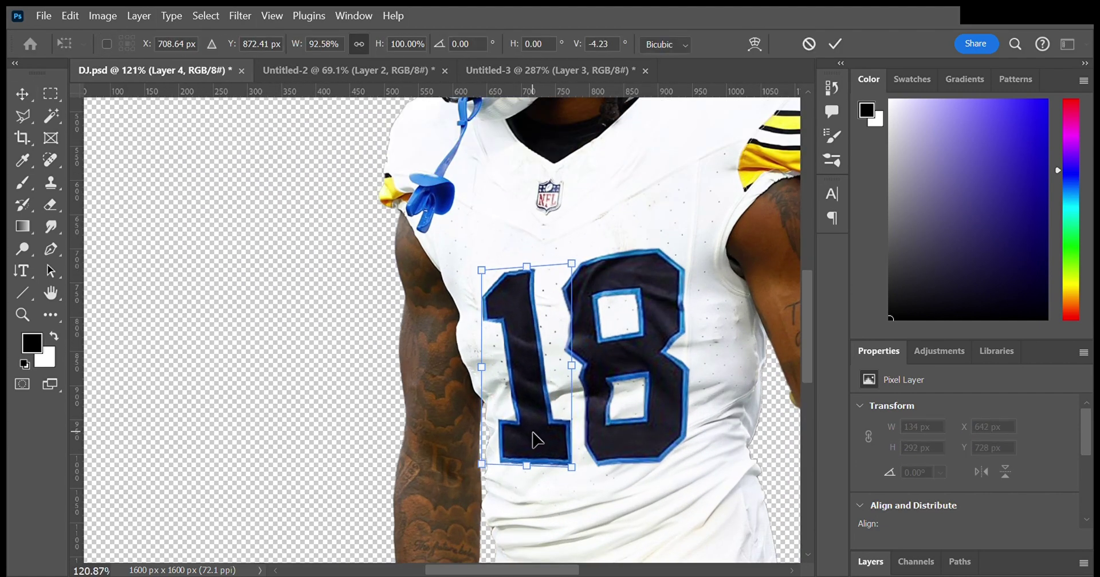
key("Return")
left_click(643, 369)
key("ctrl+t")
left_click_drag(558, 469, 560, 481)
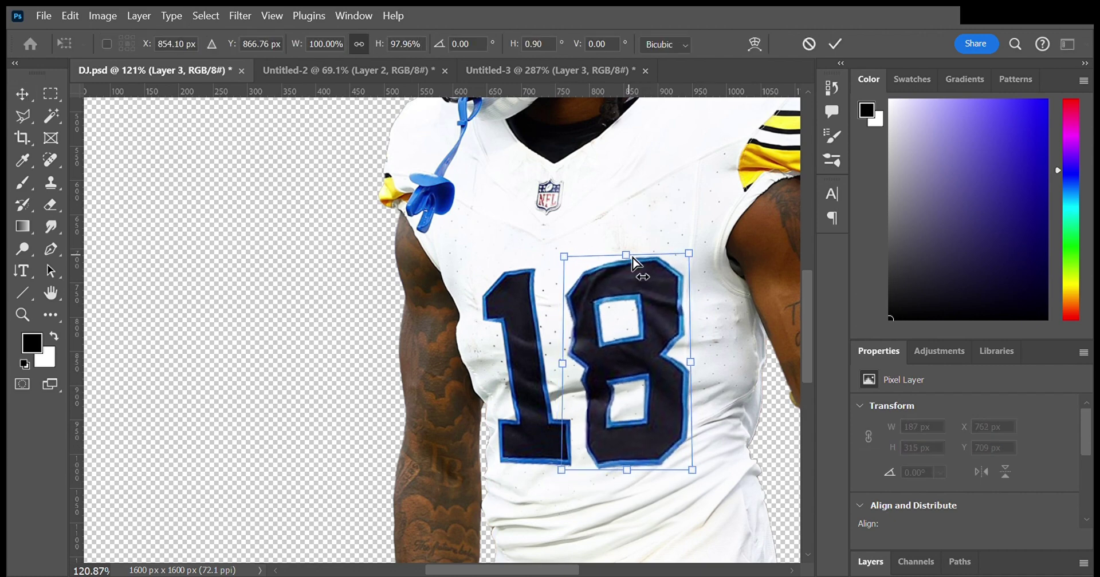
key("Return")
scroll(638, 336, "down", 5)
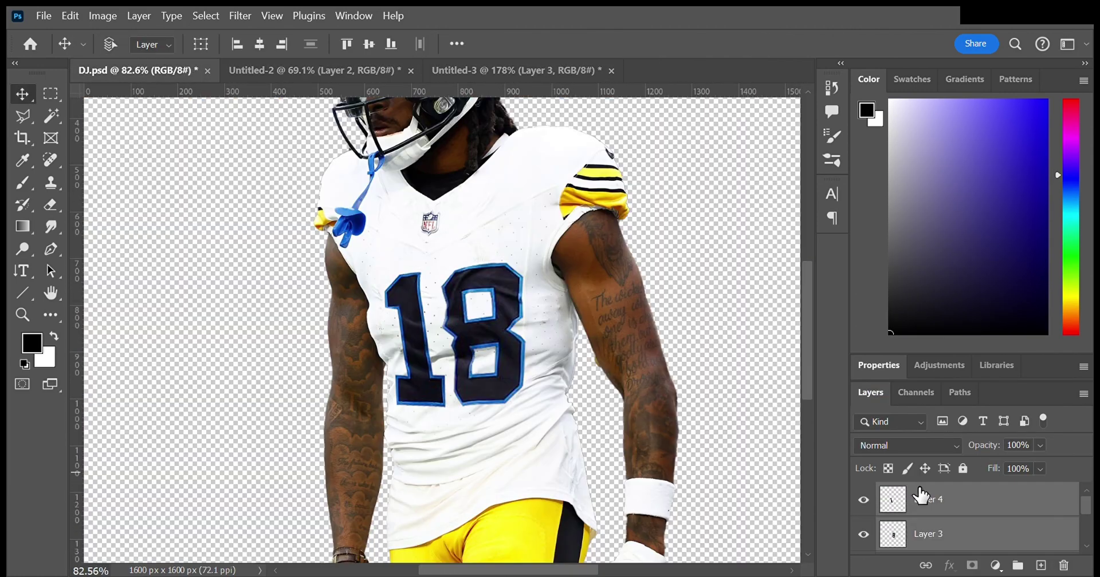
Step: Enlarge and tilt the 18 to fit the chest and clip it to the player layer
key("ctrl+t")
left_click_drag(522, 413, 512, 399)
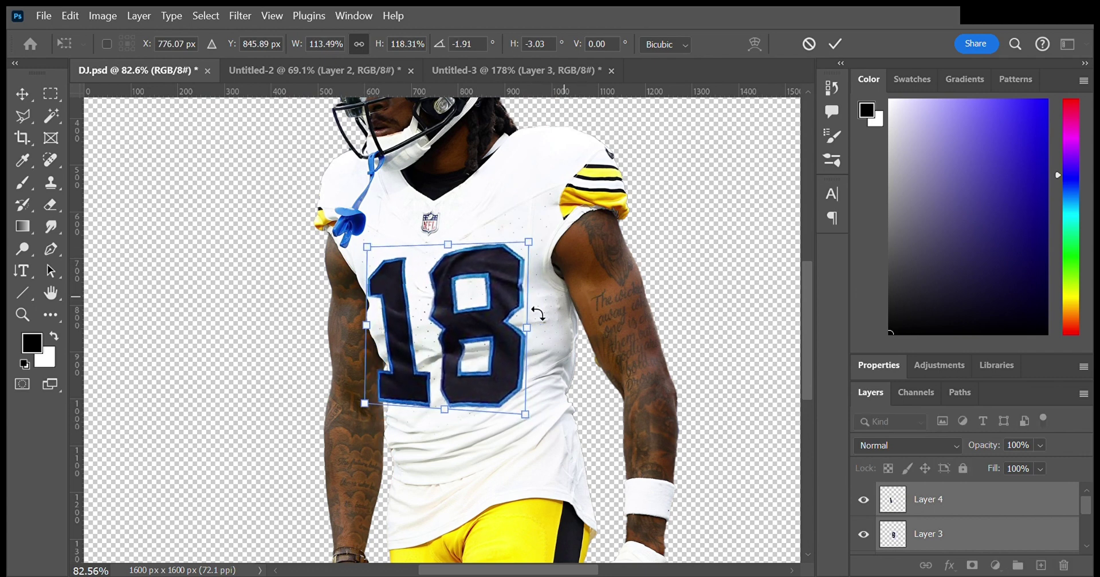
key("Return")
key("ctrl+alt+g")
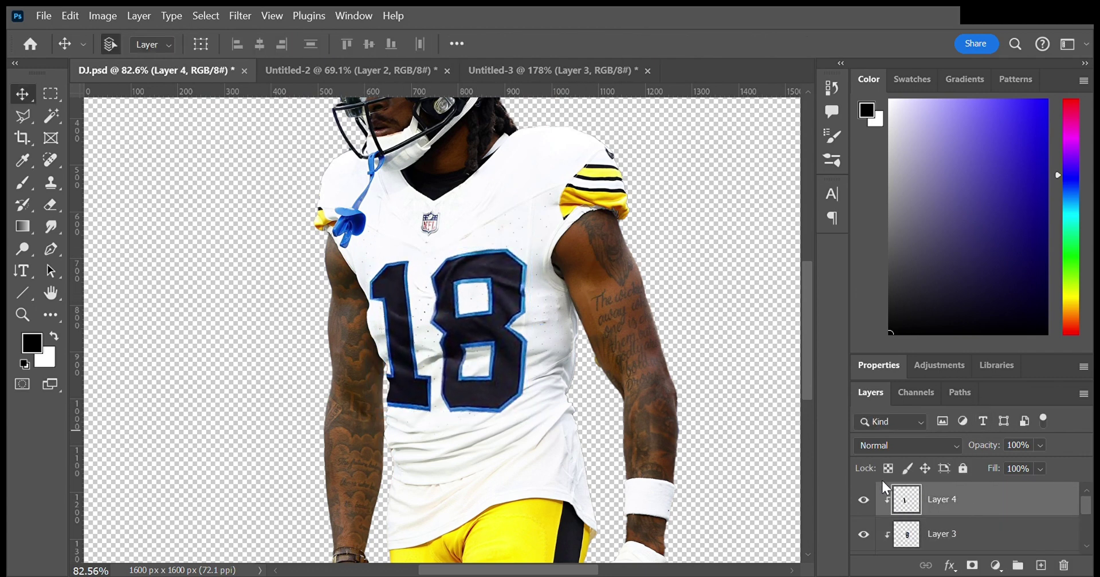
key("ctrl+t")
key("Return")
Step: Apply a final tweak to the 18 numbers and return to the Untitled-3 #81 photo
scroll(522, 358, "down", 2)
scroll(535, 260, "up", 2)
key("ctrl+t")
key("Return")
scroll(503, 265, "down", 1)
scroll(498, 265, "up", 1)
key("ctrl+Tab")
key("ctrl+Tab")
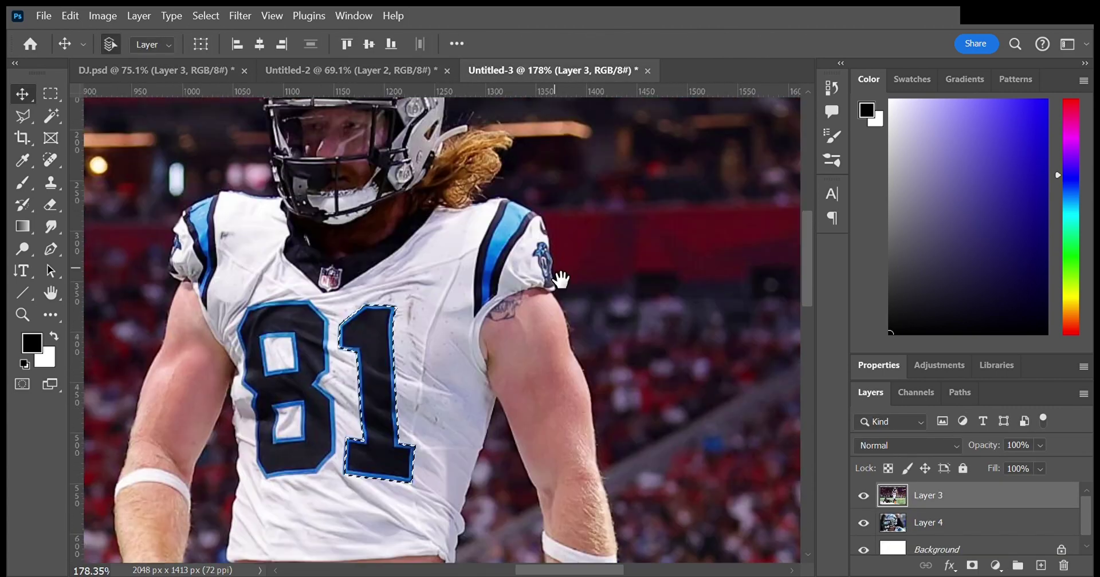
Step: Pen-outline the blue-striped sleeve and paste it into the #18 image
scroll(560, 279, "up", 2)
key("p")
scroll(465, 376, "down", 1)
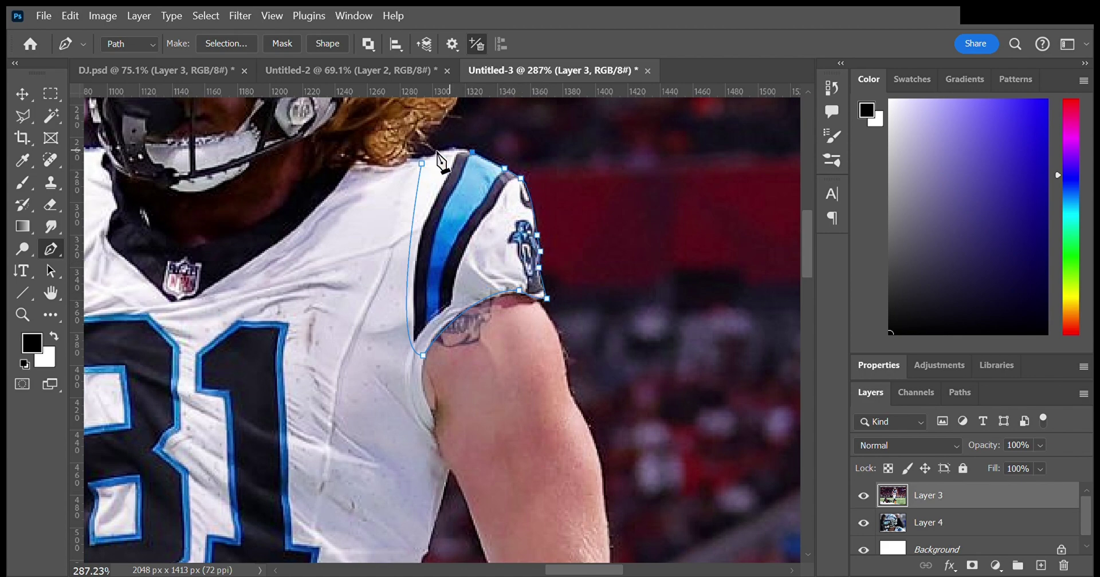
scroll(512, 247, "down", 2)
left_click(217, 70)
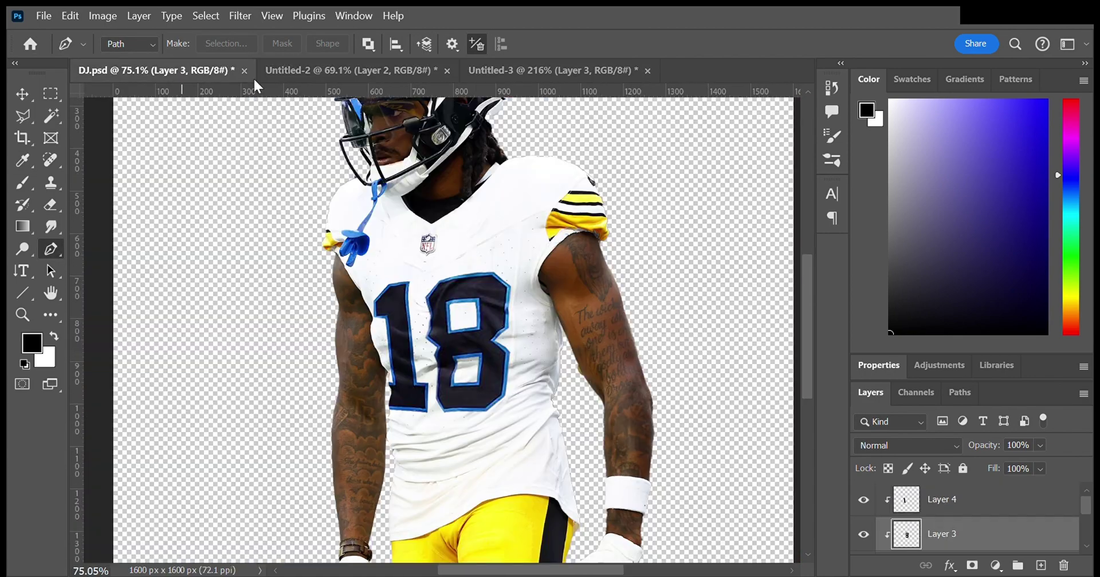
scroll(461, 331, "up", 1)
key("ctrl+v")
Step: Enlarge the sleeve and warp it to follow the shoulder curve
key("ctrl+t")
mouse_move(567, 201)
left_mouse_down()
mouse_move(576, 219)
mouse_move(620, 200)
left_mouse_up()
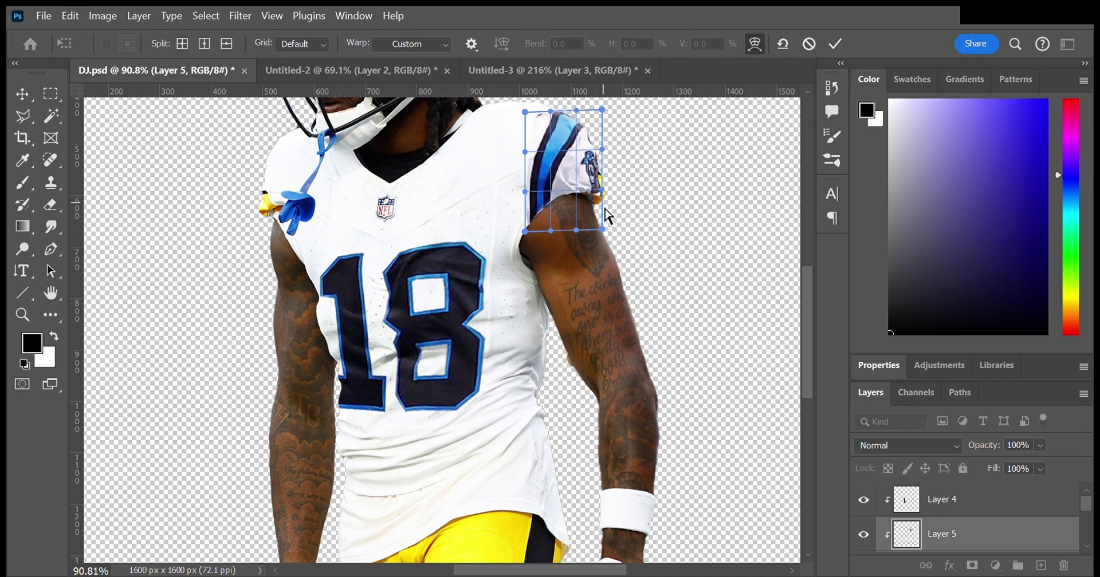
left_click_drag(536, 105, 557, 140)
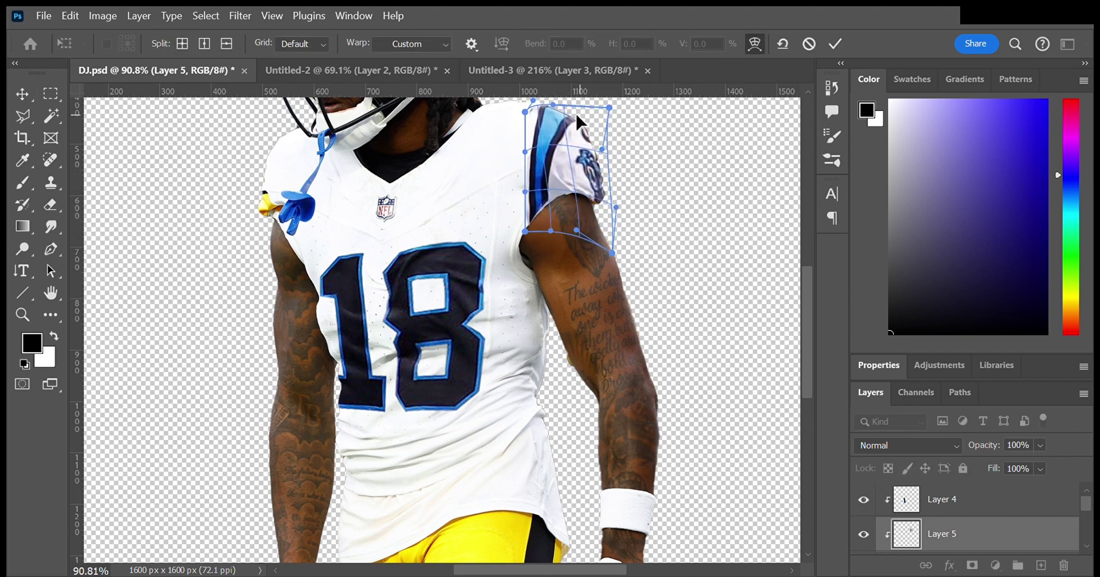
key("Return")
key("ctrl+0")
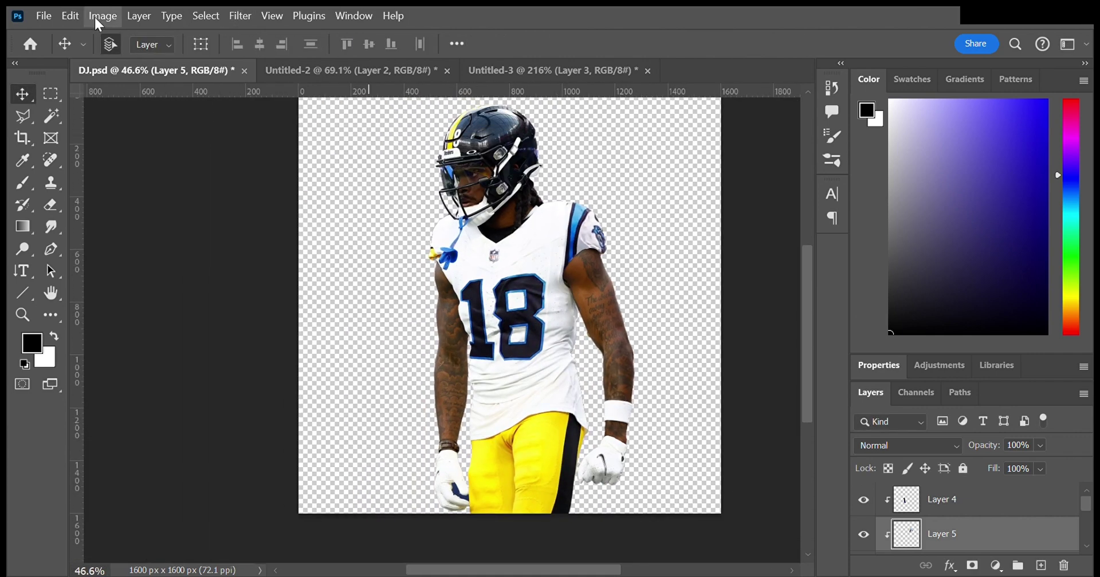
Step: Fine-tune the sleeve's size, then begin outlining the other sleeve in the #81 photo
key("i")
scroll(596, 300, "up", 5)
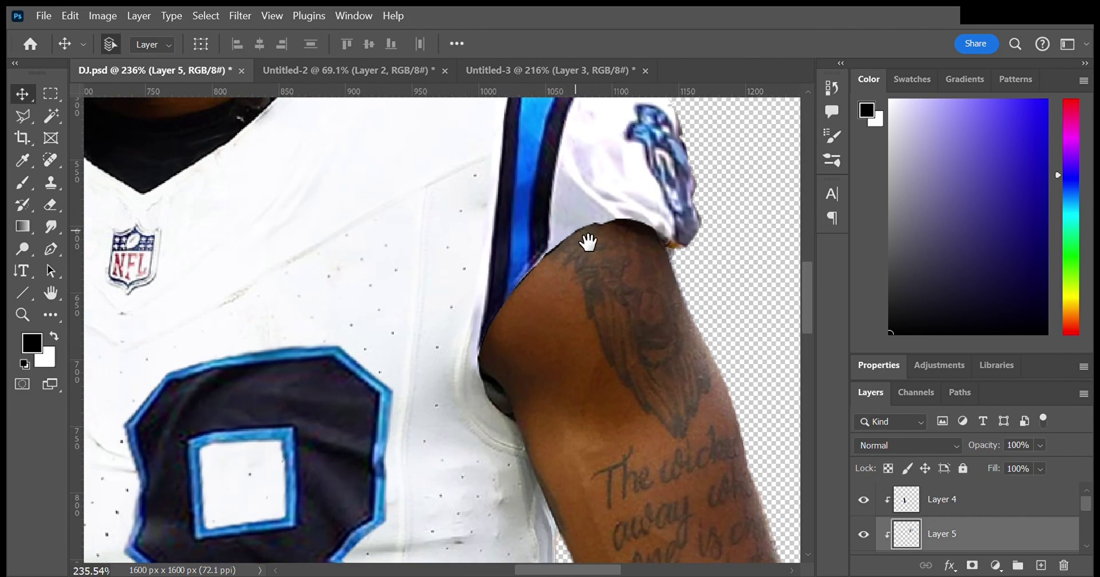
key("ctrl+t")
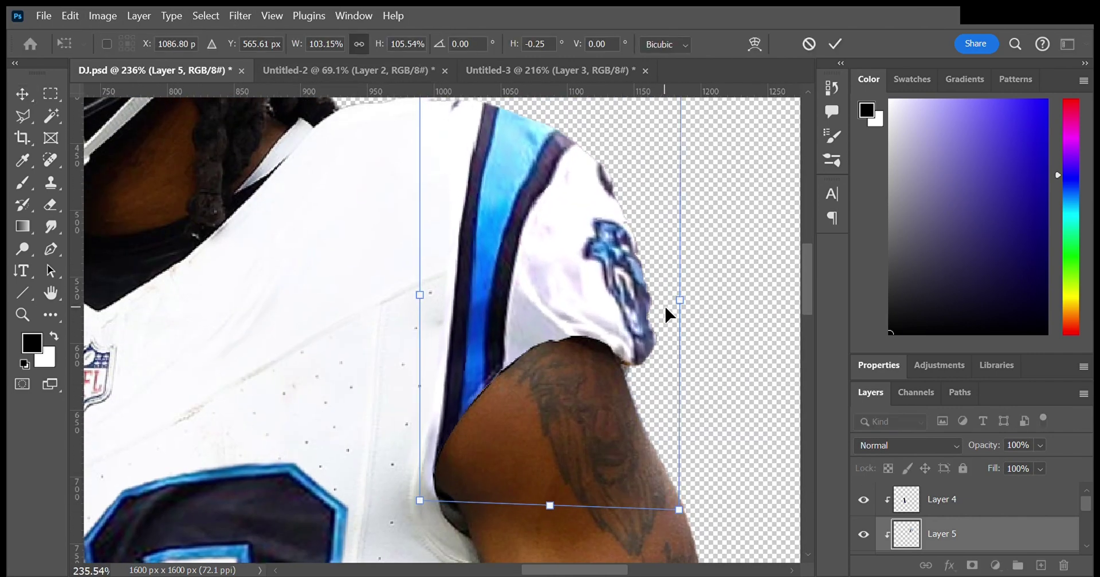
key("Return")
key("ctrl+0")
left_click(515, 70)
scroll(253, 240, "up", 5)
key("p")
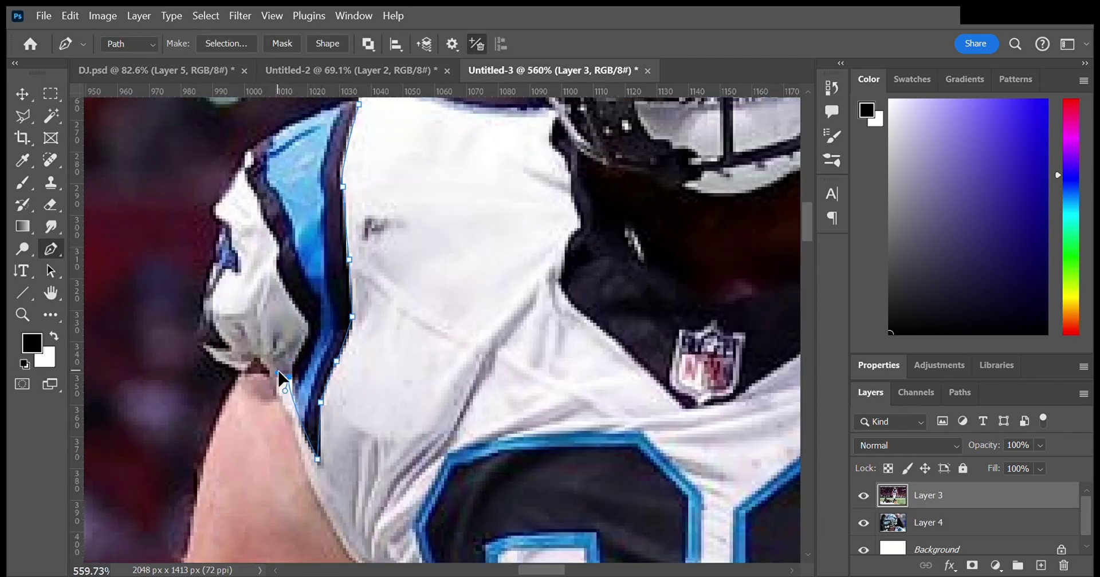
Step: Select the second sleeve, drag it into DJ.psd, and enlarge and rotate it over the shoulder
left_click(359, 104)
key("ctrl+Return")
key("v")
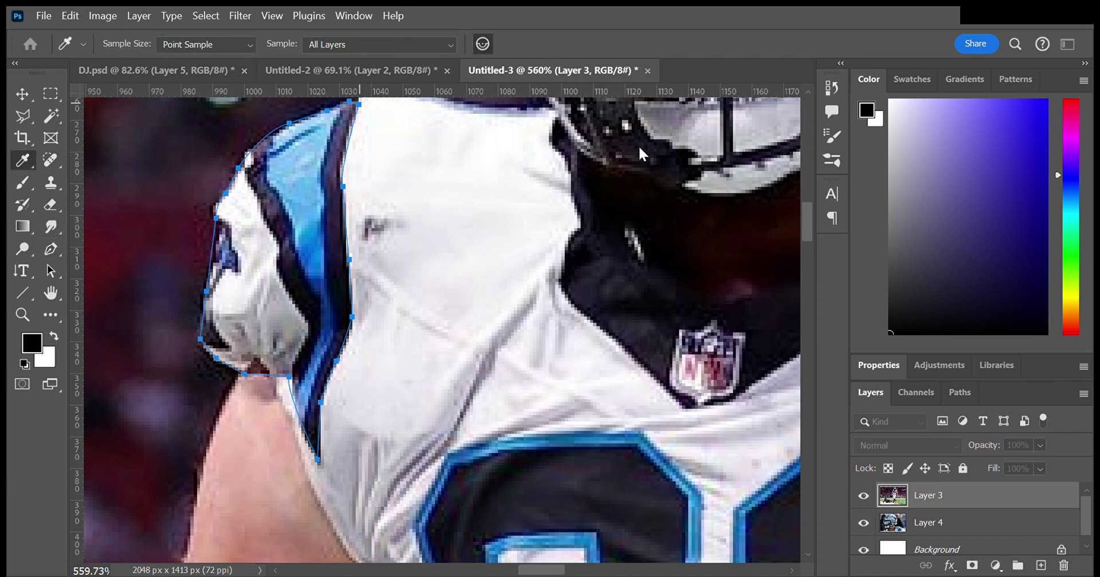
left_click_drag(580, 143, 446, 323)
key("ctrl+t")
left_click_drag(268, 196, 292, 144)
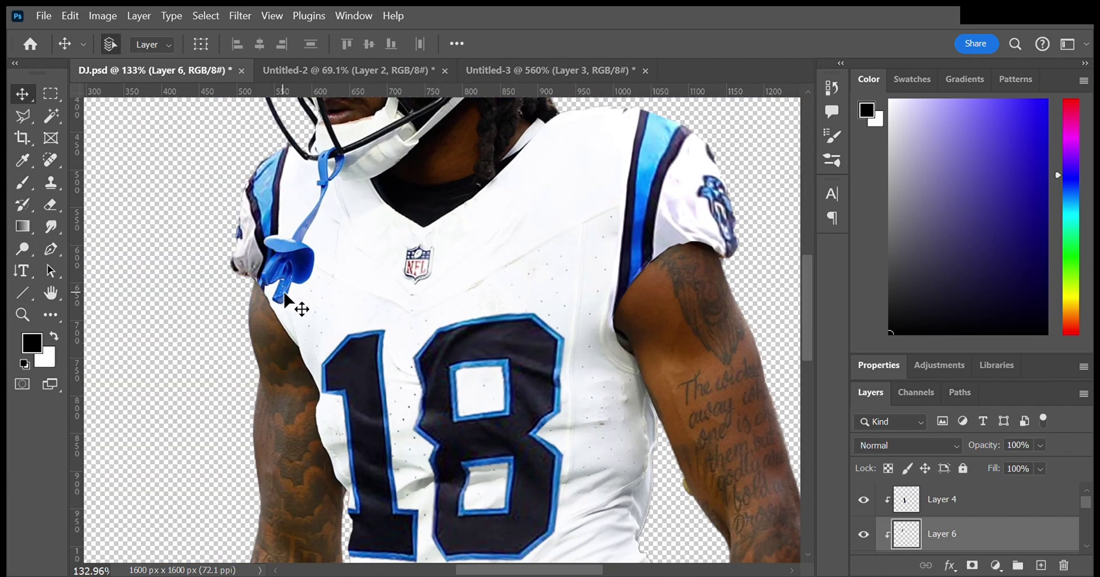
key("i")
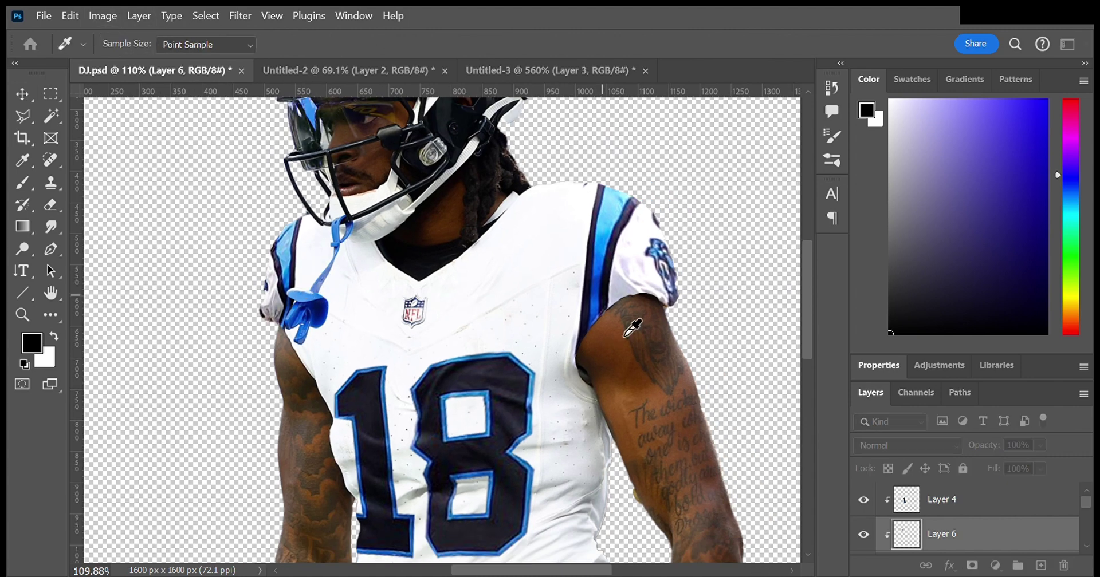
key("ctrl+t")
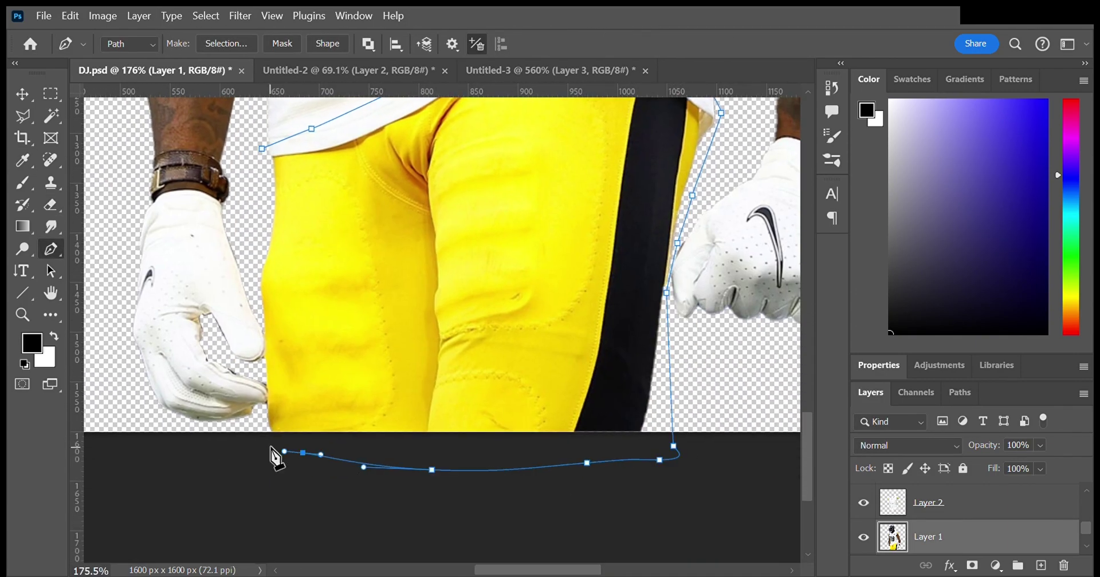
Step: Turn the pants outline into a selection and recolour the pants white on a new layer
key("ctrl+Return")
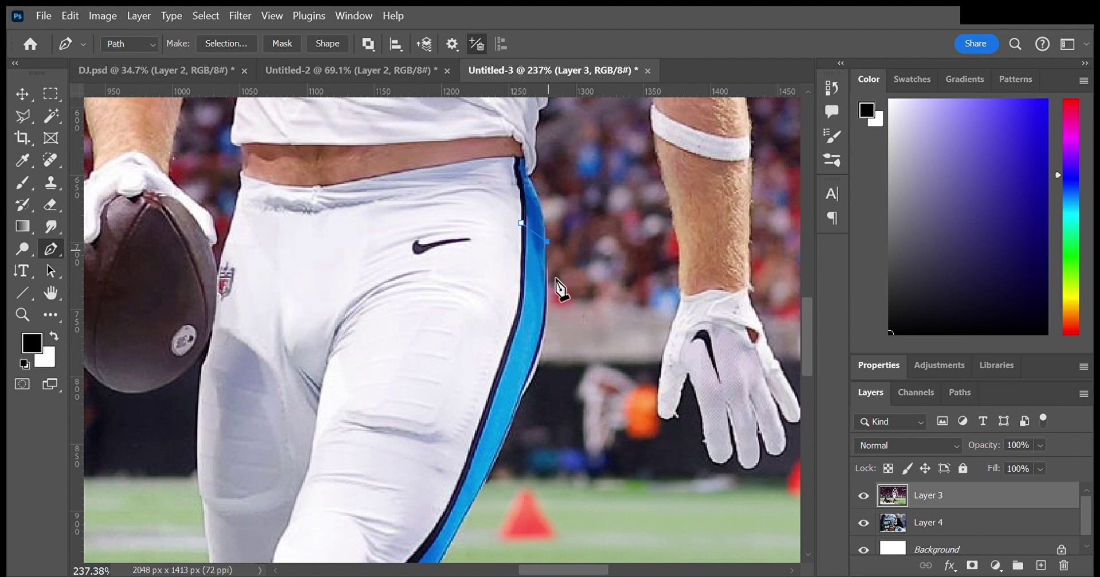
left_click_drag(527, 355, 550, 338)
scroll(529, 362, "down", 1)
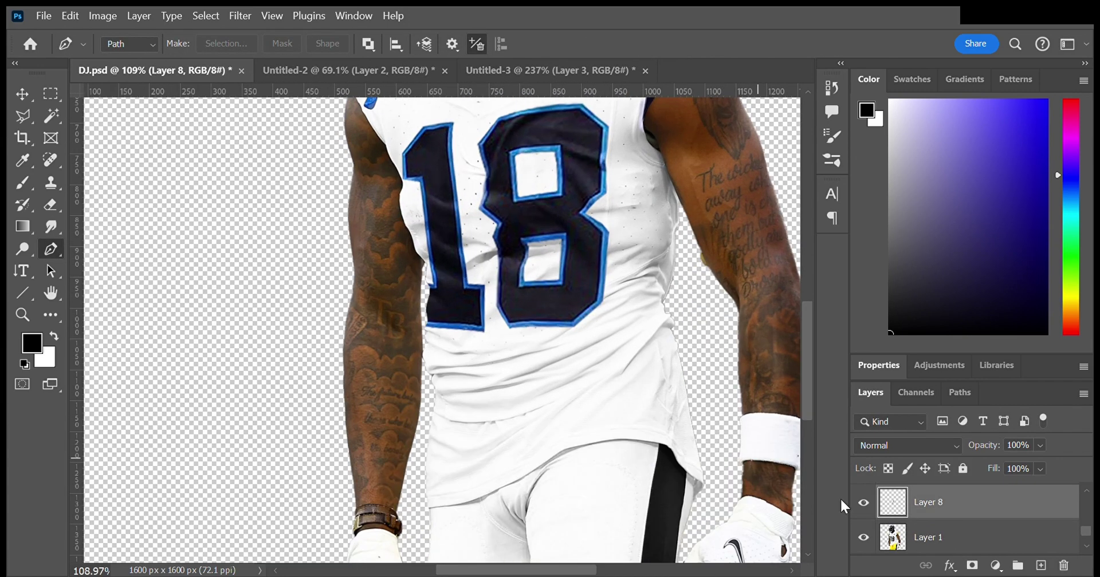
Step: Clip the blue stripe layer to the pants, then stretch and rotate it along the leg
left_click(943, 527)
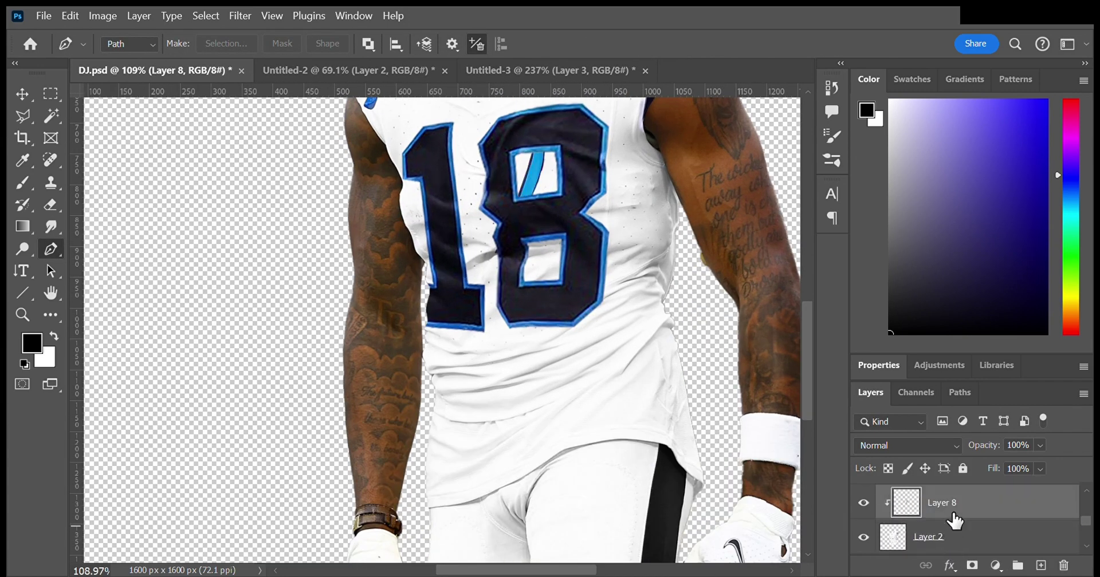
left_click_drag(953, 531, 952, 500)
key("ctrl+t")
left_click_drag(539, 408, 624, 515)
left_click_drag(654, 366, 689, 352)
Step: Warp the stripe's bottom edge and lower corner to follow the pant leg
right_click(596, 498)
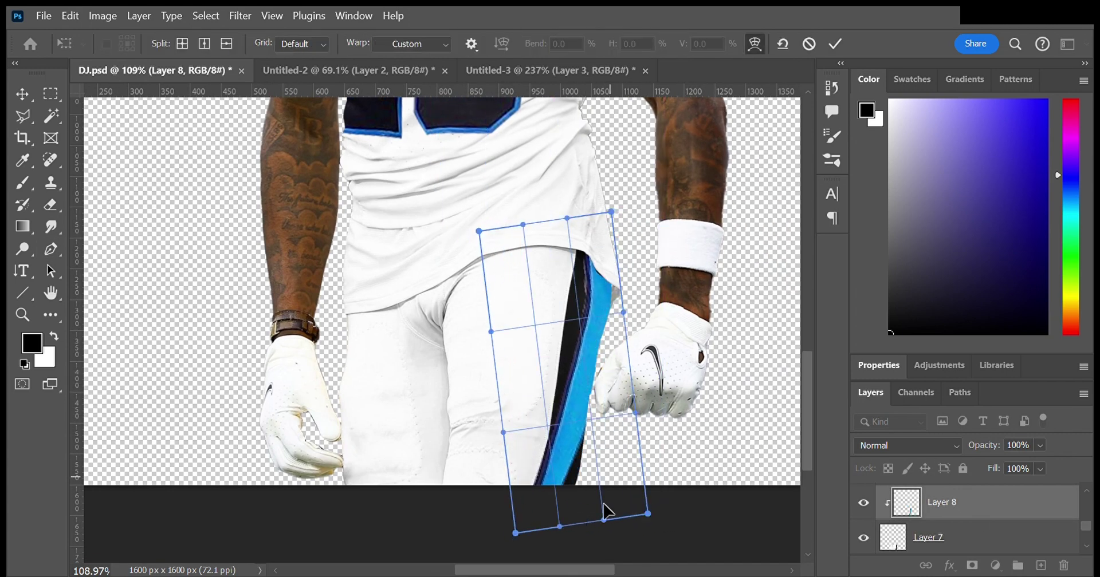
left_click_drag(606, 508, 551, 331)
left_click_drag(648, 514, 745, 515)
key("Return")
key("ctrl+0")
Step: Trace a path around the stripe's overflow and erase the excess
key("p")
scroll(596, 346, "up", 5)
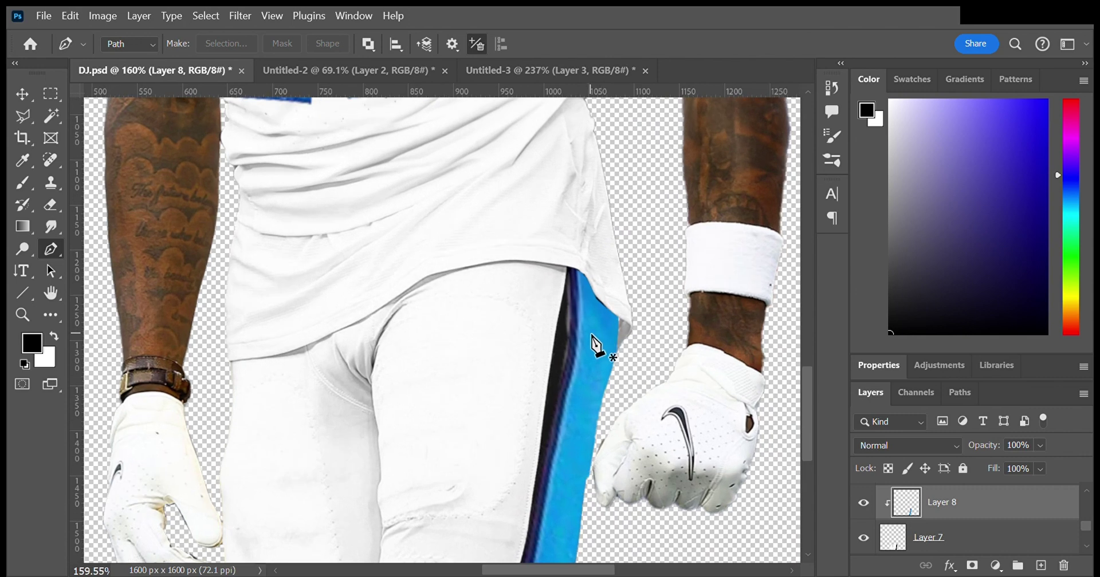
left_click_drag(565, 408, 556, 446)
scroll(555, 487, "down", 3)
left_click(598, 125)
key("ctrl+Return")
key("e")
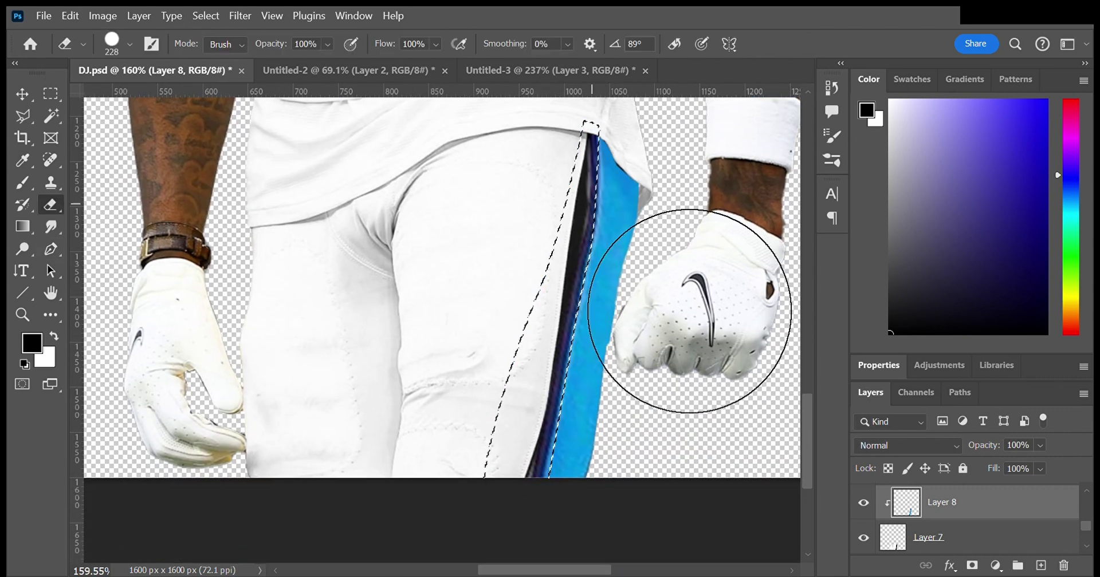
key("ctrl+0")
scroll(626, 449, "up", 5)
scroll(663, 455, "up", 3)
Step: Paint dark shading on a clipped layer over the stripe and smudge it smooth
key("ctrl+alt+g")
key("b")
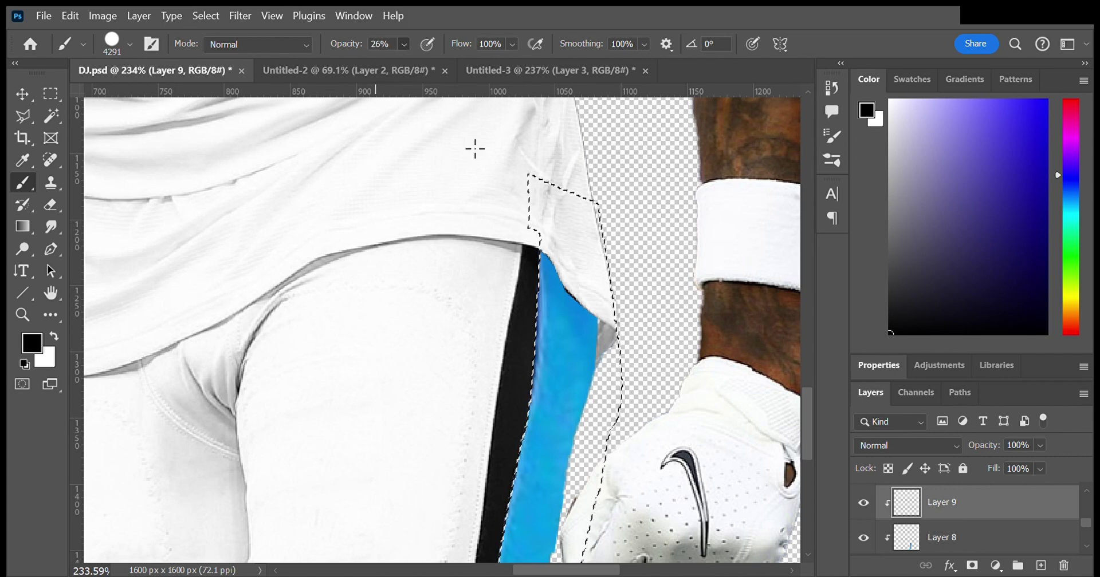
left_click_drag(579, 258, 550, 366)
left_click_drag(573, 275, 538, 384)
left_click(51, 227)
left_click_drag(572, 269, 588, 344)
left_click_drag(579, 287, 588, 344)
key("ctrl+d")
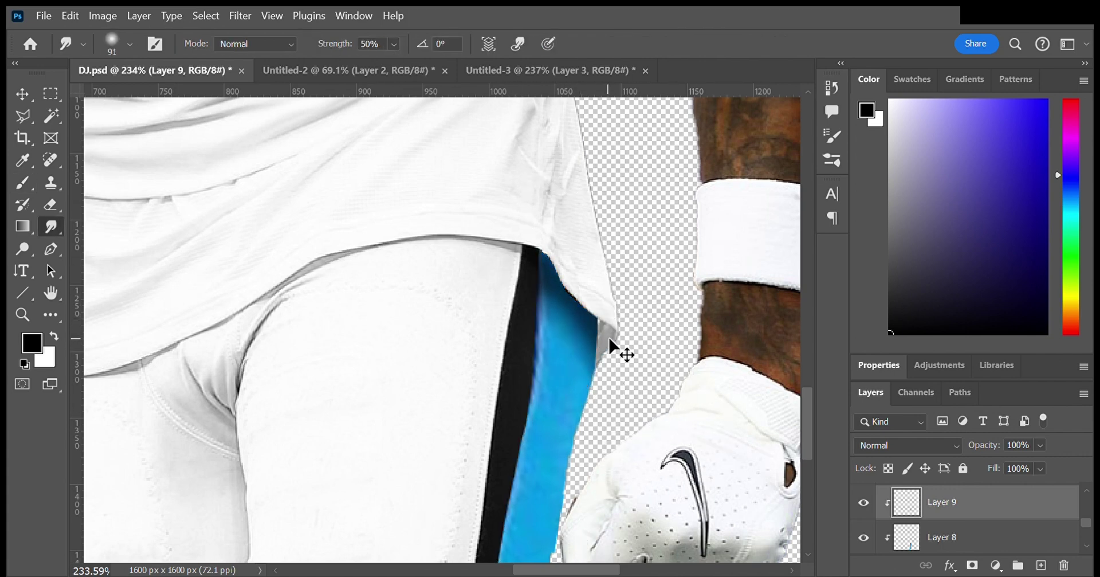
Step: Reshape the blue stripe again to sit along the leg
scroll(610, 347, "down", 5)
scroll(573, 373, "up", 3)
scroll(563, 387, "up", 4)
left_click(562, 388, "ctrl")
key("ctrl+t")
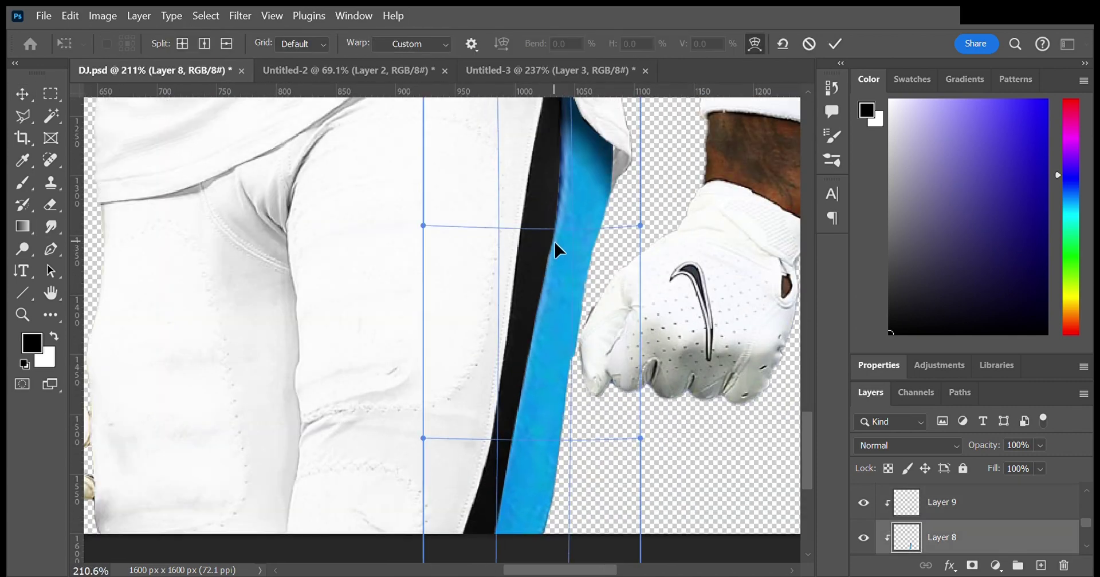
scroll(556, 249, "down", 1)
mouse_move(470, 386)
left_mouse_down()
mouse_move(540, 241)
mouse_move(486, 368)
left_mouse_up()
key("Return")
Step: Select the white jersey layer and start pen-outlining the chest NFL shield
scroll(611, 350, "down", 1)
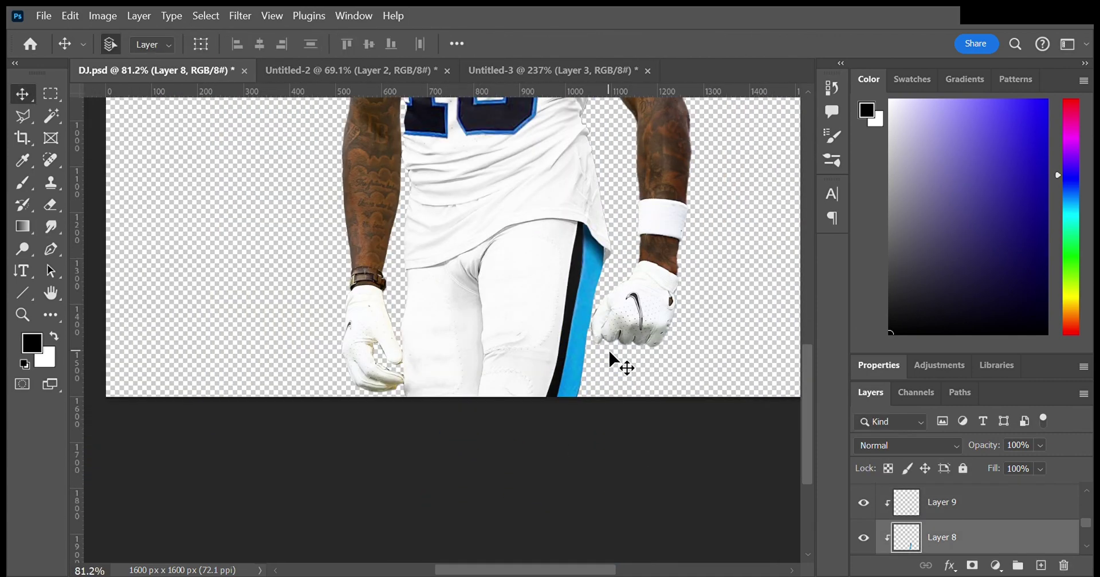
scroll(611, 350, "down", 2)
scroll(547, 243, "up", 1)
scroll(546, 243, "up", 6)
left_click(480, 260, "ctrl")
key("p")
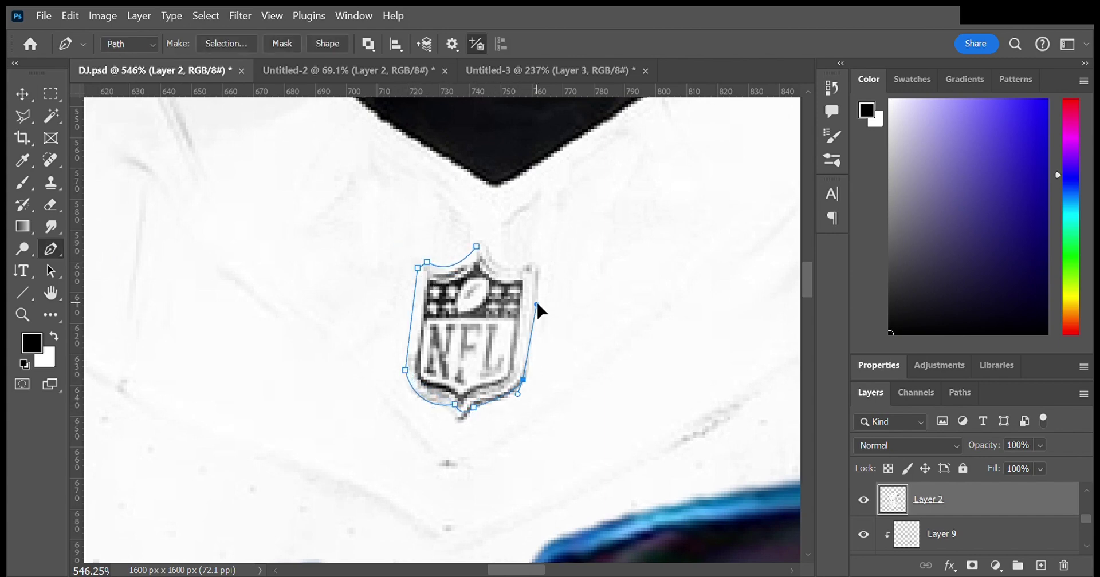
key("e")
scroll(724, 515, "down", 2)
Step: Lasso around the number on the helmet side, then clear the selection
scroll(725, 515, "down", 5)
scroll(573, 286, "up", 1)
scroll(633, 455, "up", 4)
key("l")
scroll(427, 199, "up", 1)
left_click_drag(427, 198, 427, 285)
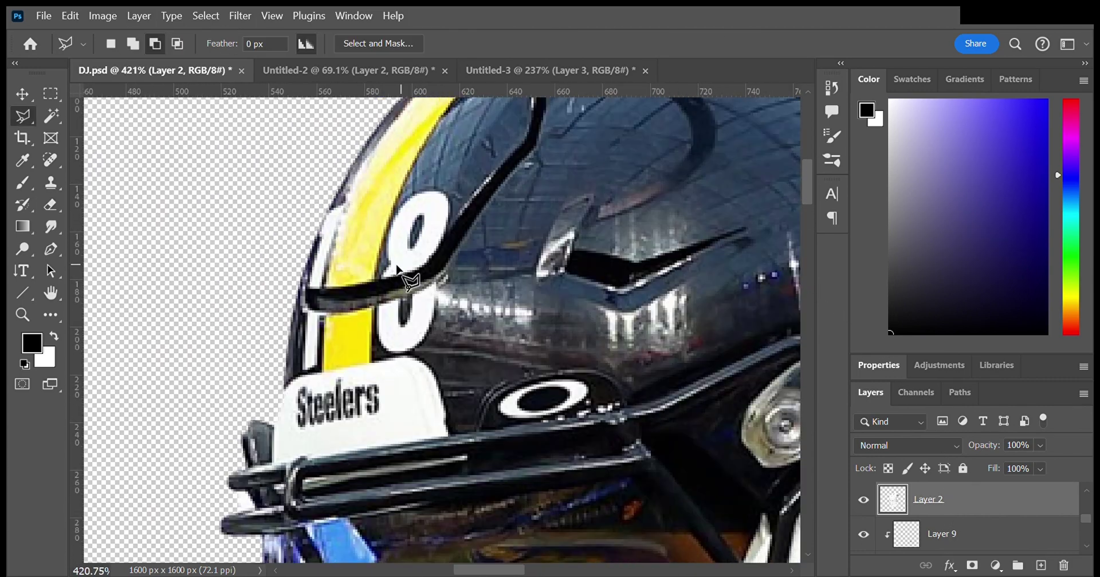
left_click(442, 185)
key("s")
scroll(456, 172, "up", 3)
key("ctrl+d")
scroll(460, 177, "down", 7)
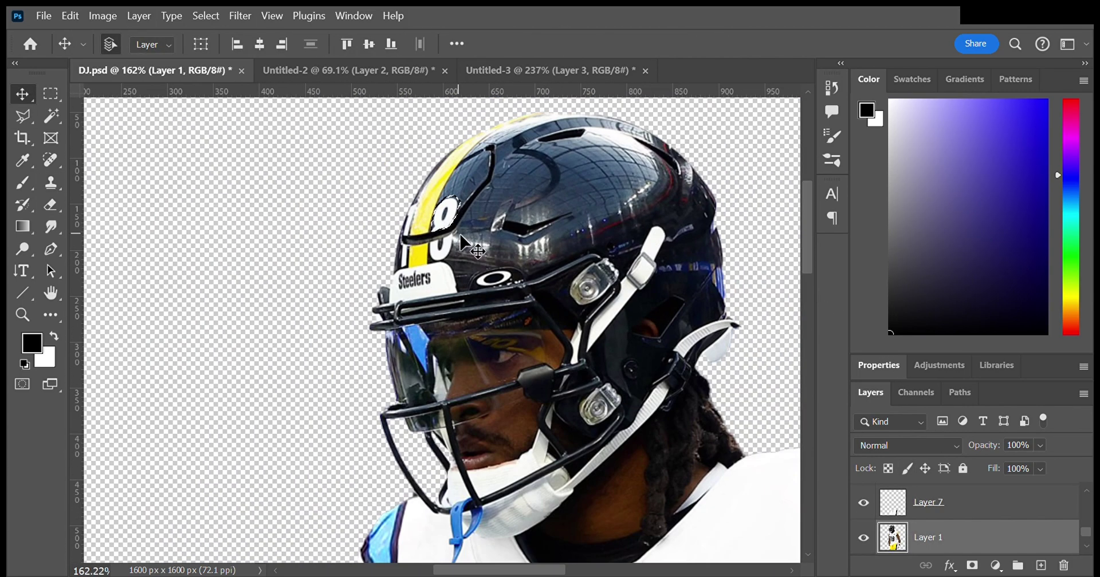
scroll(379, 298, "up", 7)
Step: Pen-trace the helmet shell along the patch top, front logo, facemask bar and strap edge
key("p")
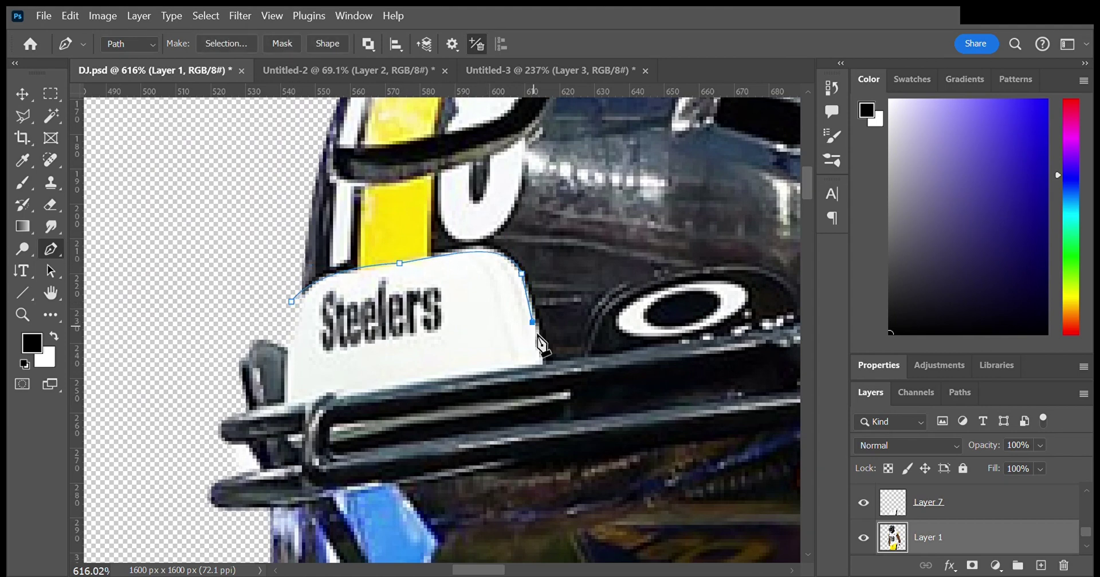
left_click(581, 363)
left_click_drag(581, 362, 440, 336)
left_click_drag(538, 248, 622, 235)
left_click_drag(673, 293, 490, 316)
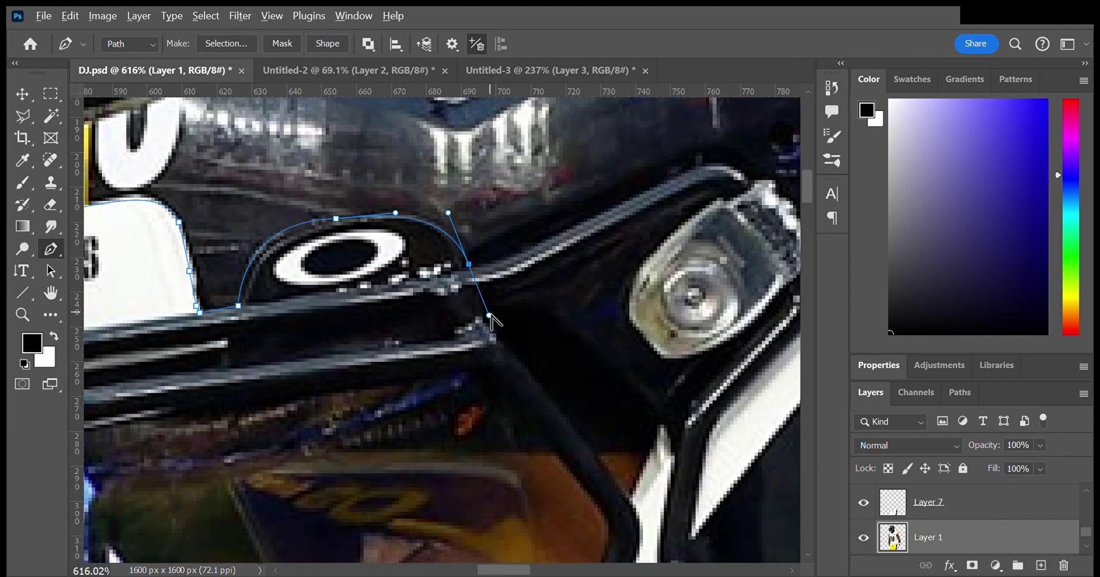
left_click_drag(563, 234, 633, 196)
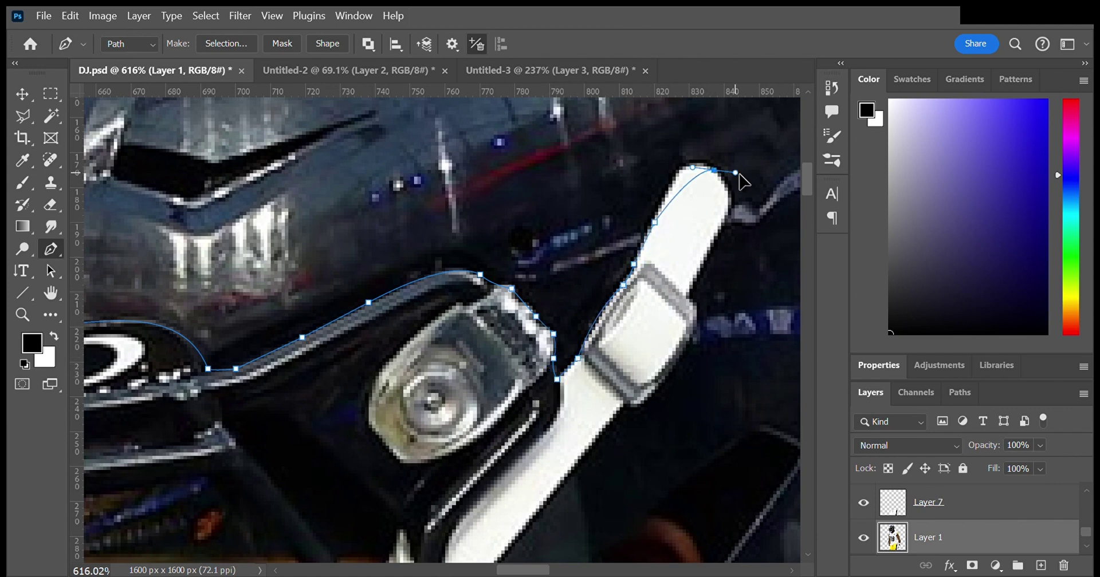
left_click_drag(708, 312, 668, 236)
left_click_drag(650, 261, 634, 292)
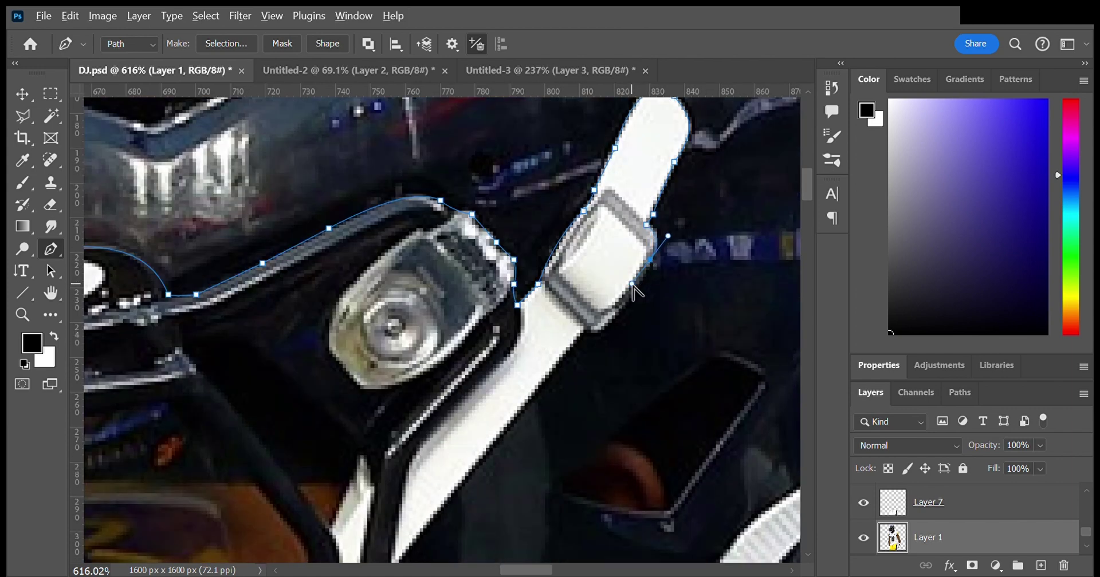
scroll(592, 334, "down", 3)
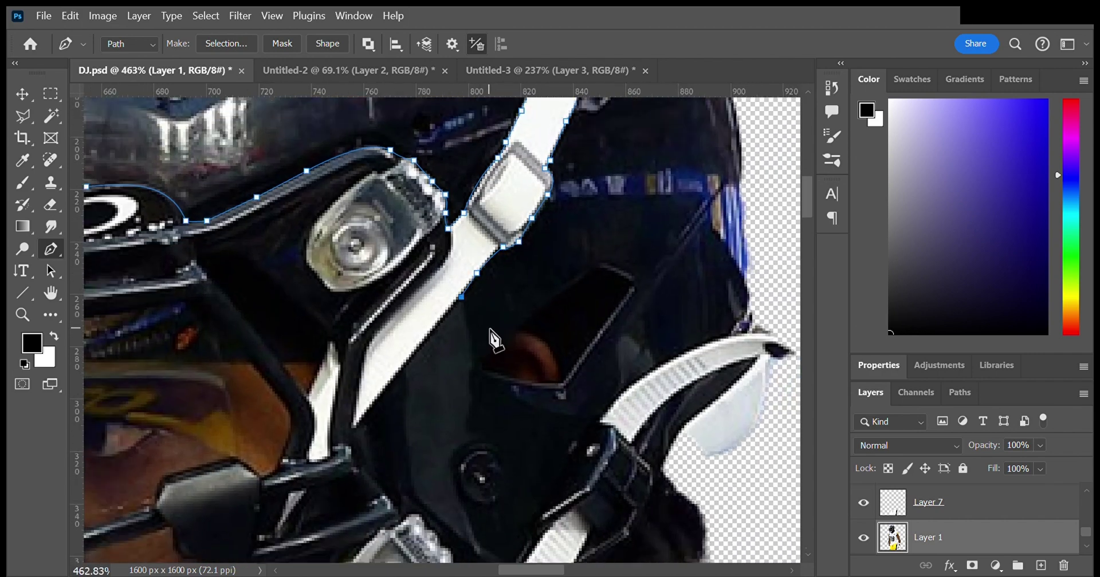
Step: Finish the helmet path down the strap, around the lens corner, and load it as a selection
left_click(380, 408)
scroll(381, 408, "up", 2)
left_click(421, 353)
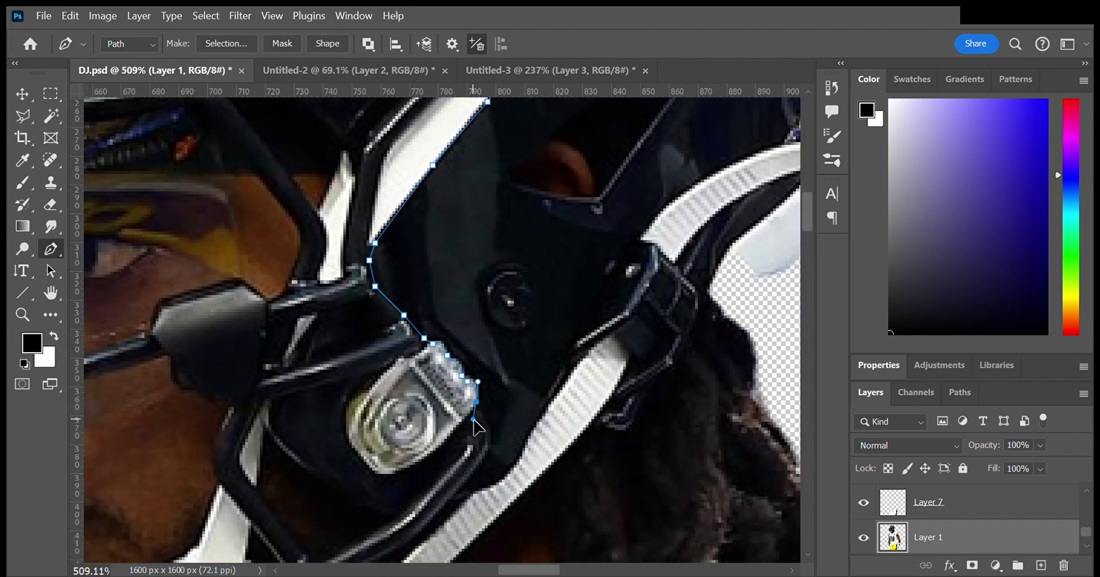
left_click_drag(519, 387, 503, 319)
left_click_drag(468, 389, 460, 403)
left_click(514, 368)
left_click(532, 335)
scroll(533, 338, "up", 1)
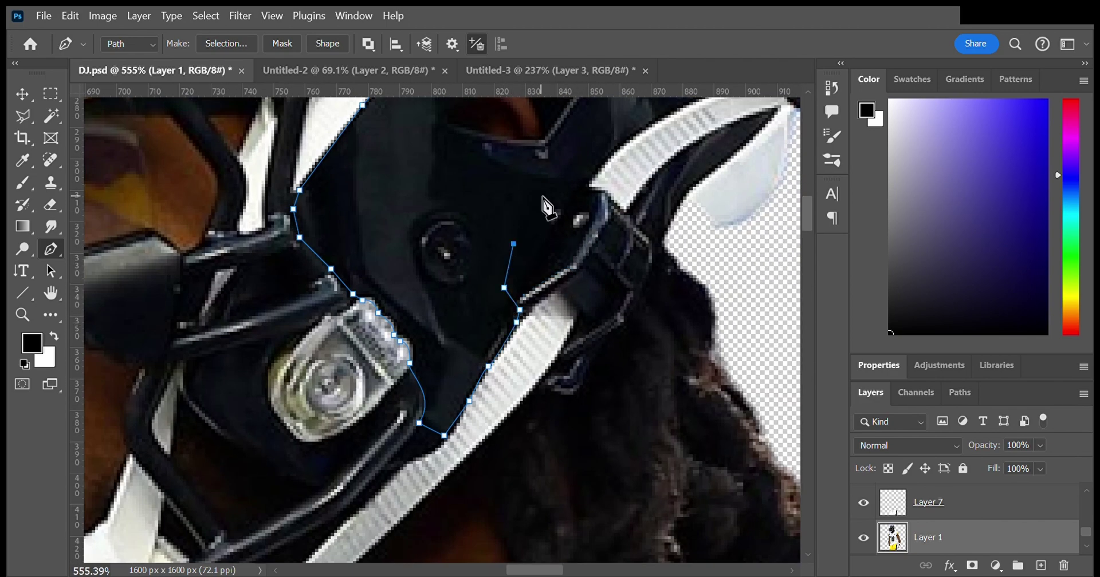
left_click_drag(542, 211, 488, 317)
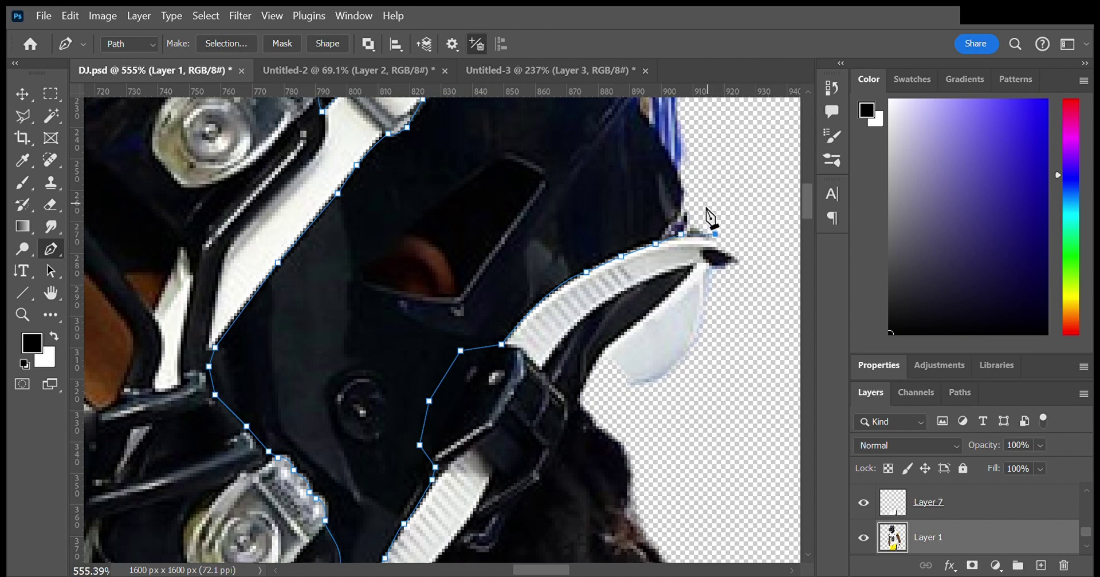
scroll(718, 220, "down", 5)
key("ctrl+Return")
scroll(559, 410, "up", 5)
Step: Trace a closed path around the dark gap by the lens and along the strap edge
left_click(260, 285)
left_click(348, 251)
left_click(420, 213)
left_click(495, 181)
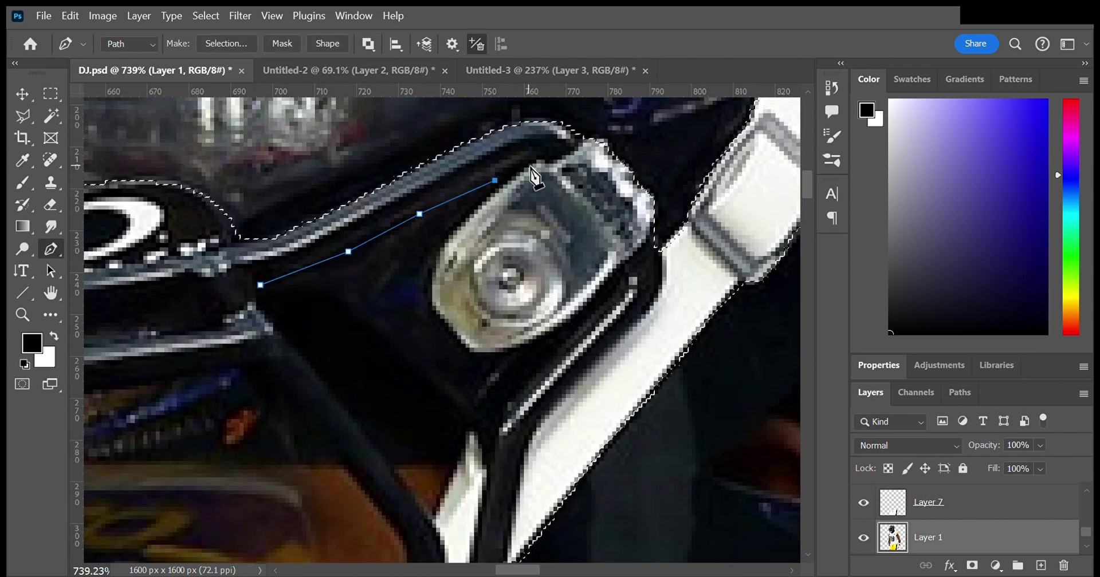
left_click(470, 353)
left_click(554, 326)
left_click(616, 273)
left_click(570, 340)
left_click(515, 394)
left_click(479, 436)
left_click(394, 347)
left_click(357, 315)
left_click(332, 289)
left_click_drag(261, 284, 248, 291)
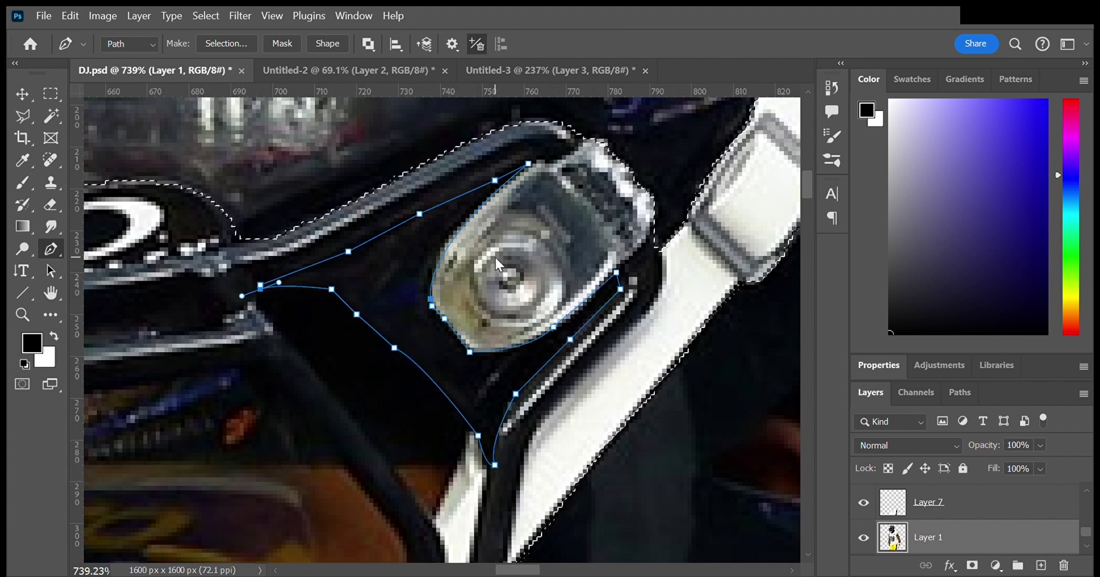
Step: Outline the dark rear vent opening and add it to the selection
left_click_drag(496, 257, 552, 266)
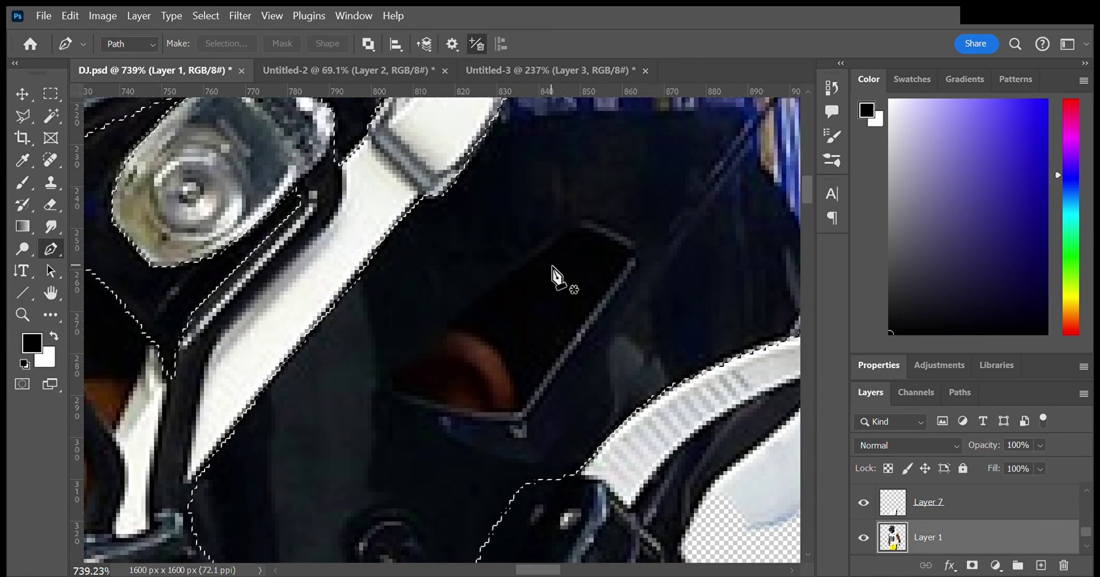
left_click(572, 233)
left_click(480, 304)
left_click(430, 269)
left_click(405, 224)
left_click(359, 249)
left_click_drag(380, 392, 379, 405)
left_click(413, 400)
left_click(463, 408)
left_click(518, 412)
left_click(601, 300)
left_click(632, 262)
left_click(589, 232)
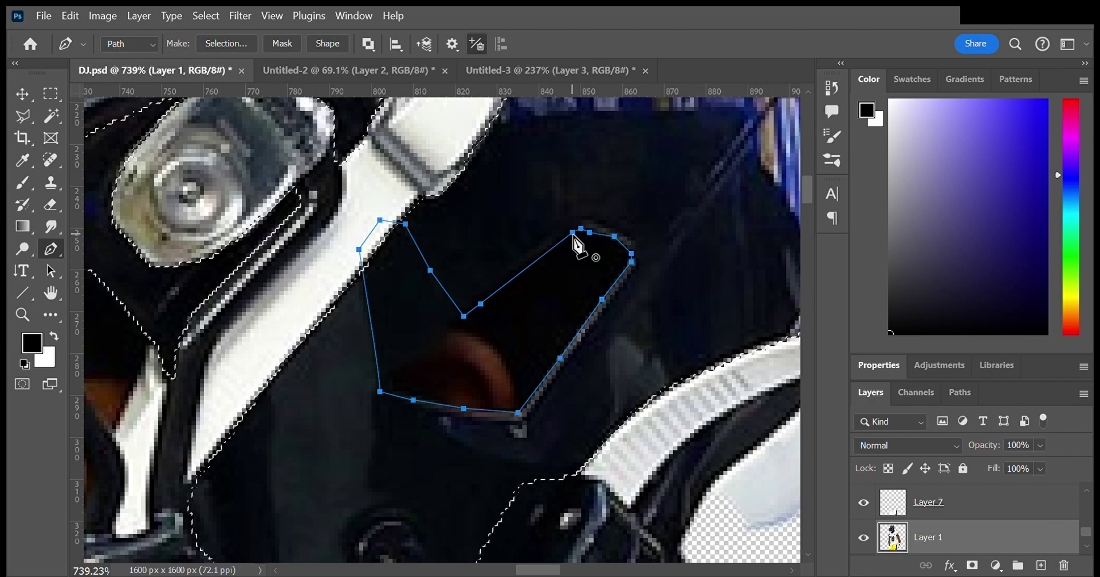
key("ctrl+Return")
Step: Outline another dark helmet patch and add it to the selection
scroll(573, 258, "down", 5)
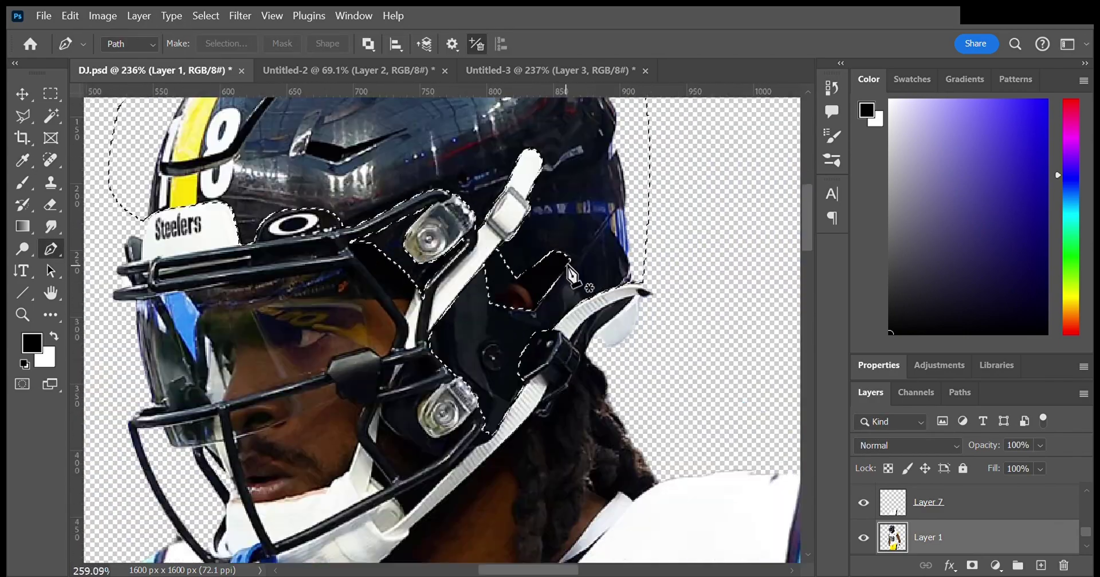
scroll(573, 258, "up", 5)
left_click(529, 247)
left_click_drag(353, 244, 378, 230)
key("ctrl+Return")
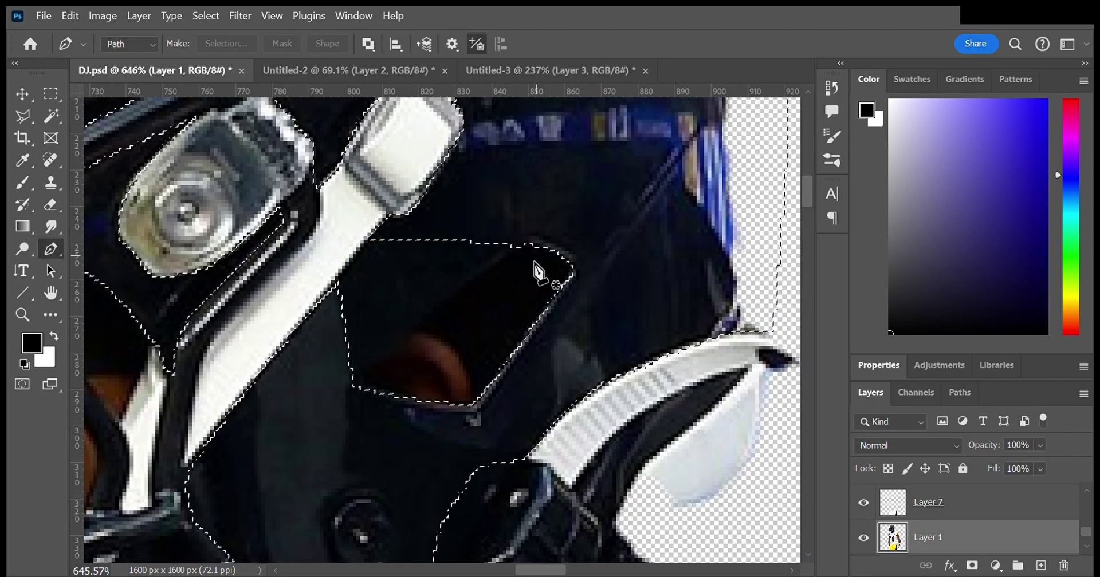
Step: Trace a closed outline around the rear strap clip
scroll(559, 352, "down", 5)
scroll(558, 352, "up", 5)
scroll(556, 346, "up", 2)
left_click_drag(512, 374, 539, 378)
left_click(484, 345)
left_click_drag(656, 221, 714, 217)
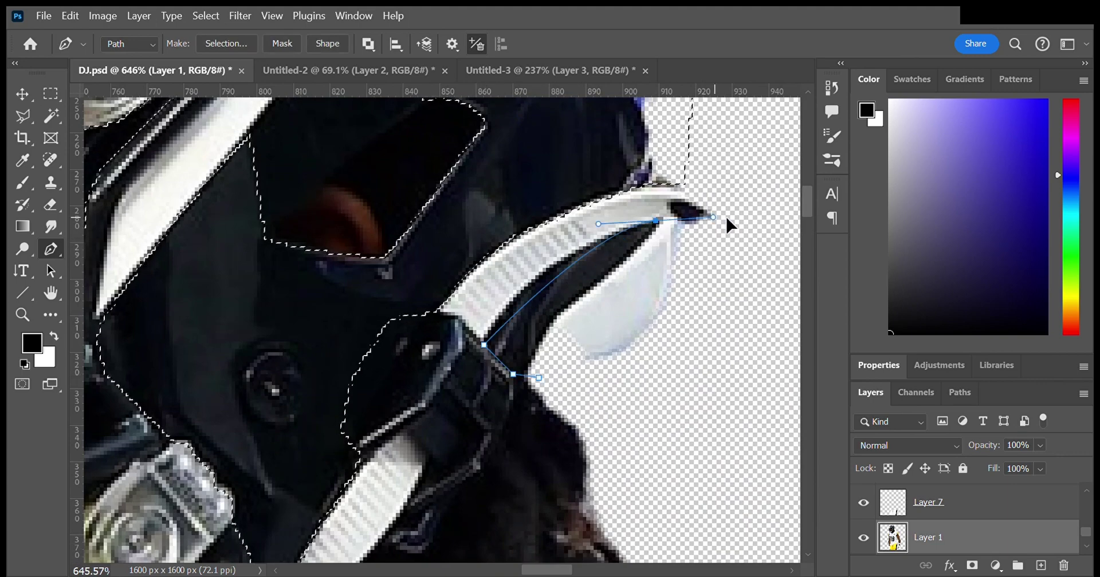
left_click(638, 249)
left_click(607, 275)
left_click(560, 316)
left_click(550, 366)
left_click(538, 378)
key("i")
key("p")
Step: Outline the gap above the lower lens and add it to the selection
scroll(483, 313, "down", 5)
scroll(483, 313, "down", 1)
scroll(483, 314, "up", 1)
scroll(483, 314, "down", 1)
scroll(483, 313, "up", 5)
left_click(430, 240)
left_click(404, 268)
left_click(393, 298)
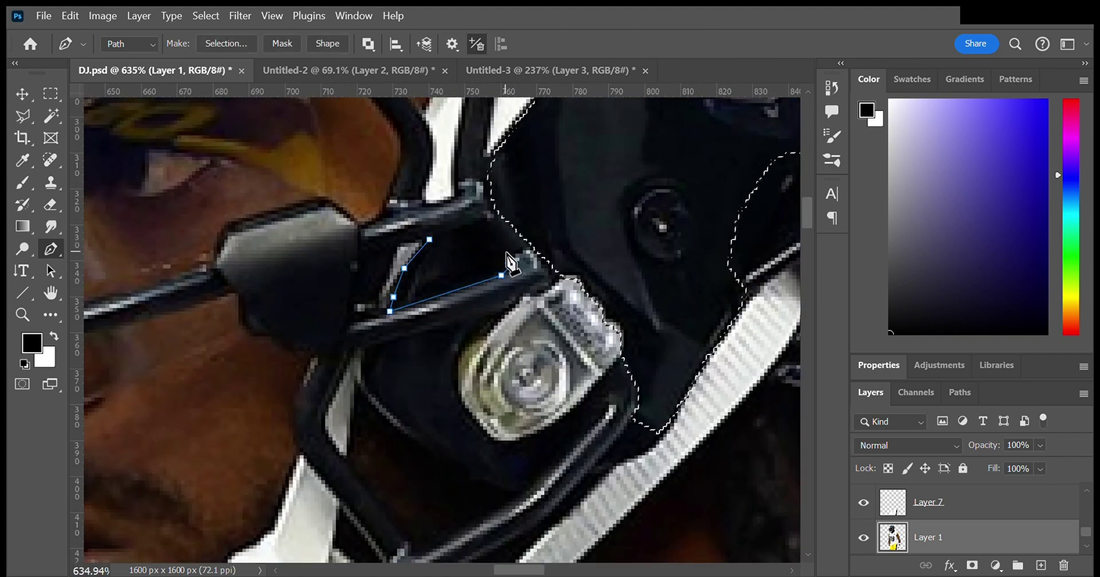
key("ctrl+Return")
Step: Trace around the lower lens and add that outline to the selection
left_click(374, 348)
left_click(374, 399)
left_click(411, 434)
left_click(443, 460)
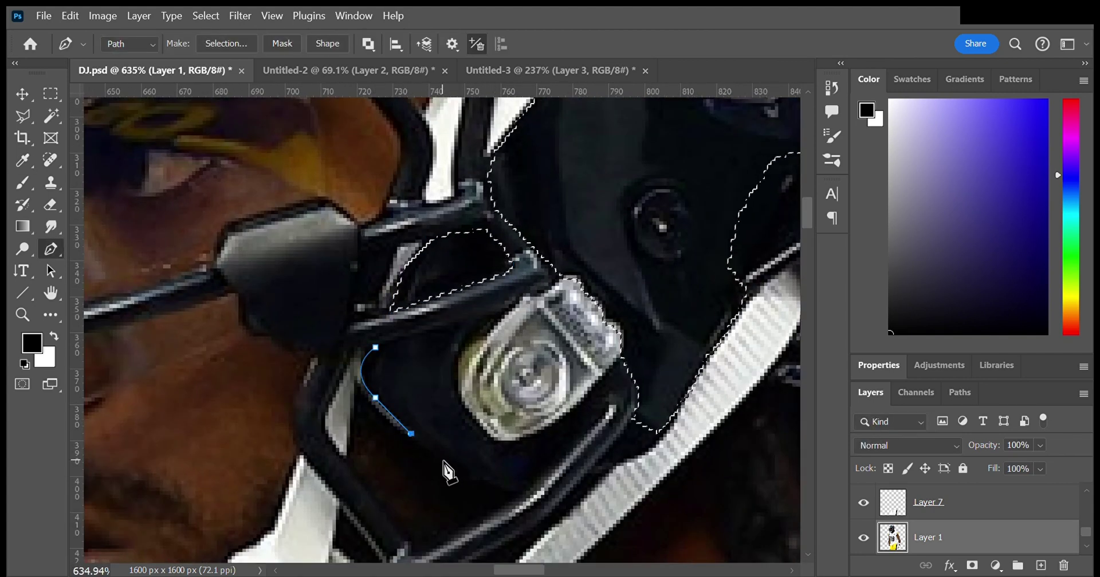
scroll(524, 421, "down", 3)
left_click(582, 343)
left_click(580, 307)
left_click(532, 350)
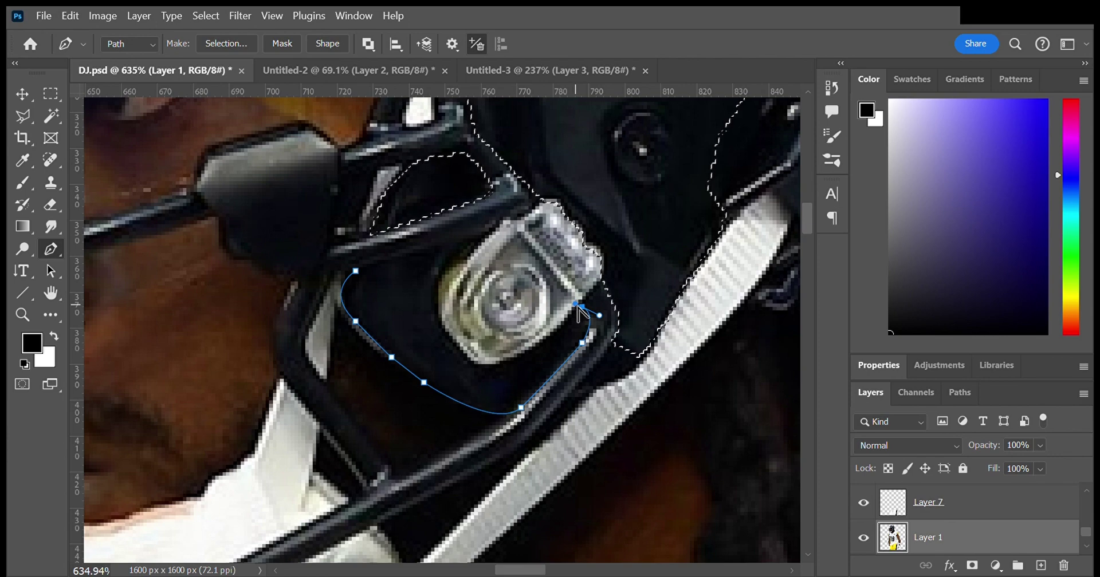
left_click_drag(460, 346, 453, 309)
left_click(355, 270)
key("ctrl+Return")
Step: Copy the finished helmet selection onto a new layer (Layer 10)
scroll(490, 349, "down", 5)
scroll(491, 355, "down", 3)
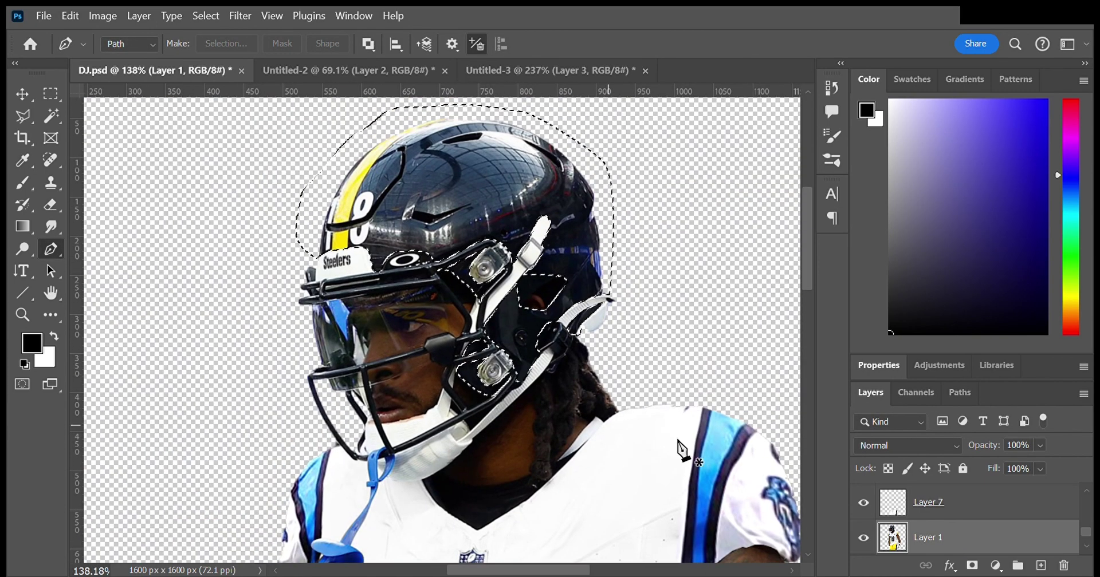
key("ctrl+j")
key("v")
scroll(630, 262, "up", 4)
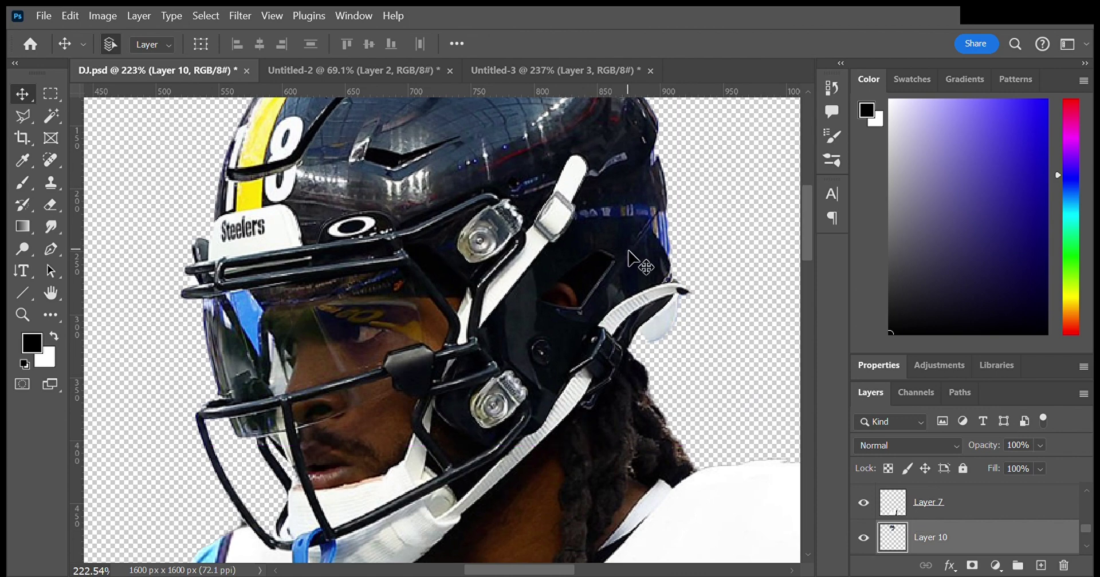
Step: Lasso part of the helmet number and clone plain shell texture over it
scroll(514, 232, "down", 5)
key("l")
scroll(462, 231, "up", 7)
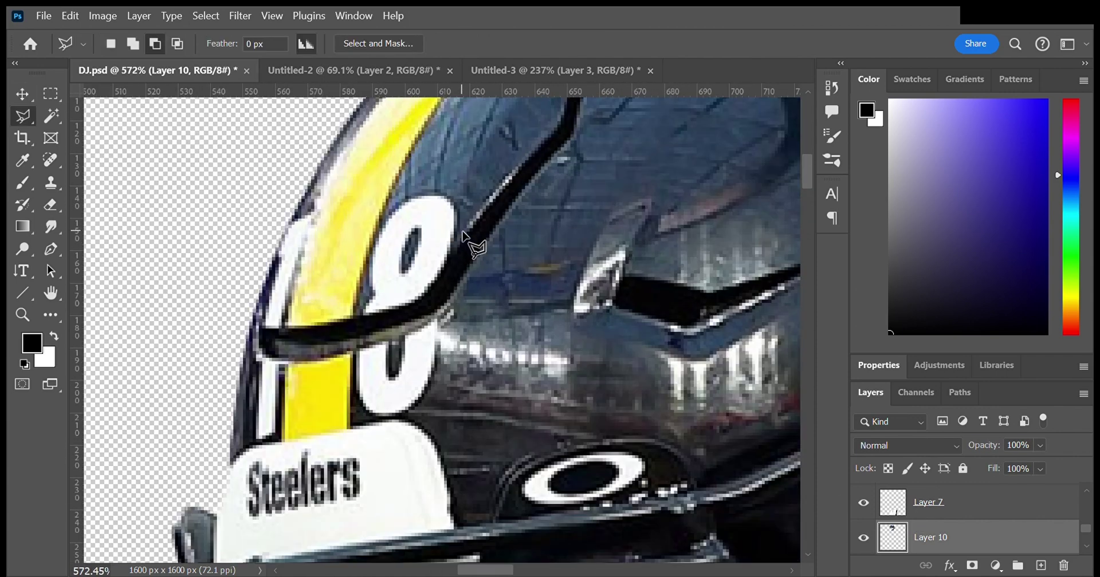
double_click(467, 227)
key("s")
left_click(469, 141, "alt")
mouse_move(401, 246)
left_mouse_down()
mouse_move(462, 238)
mouse_move(456, 168)
left_mouse_up()
key("ctrl+d")
scroll(400, 305, "up", 2)
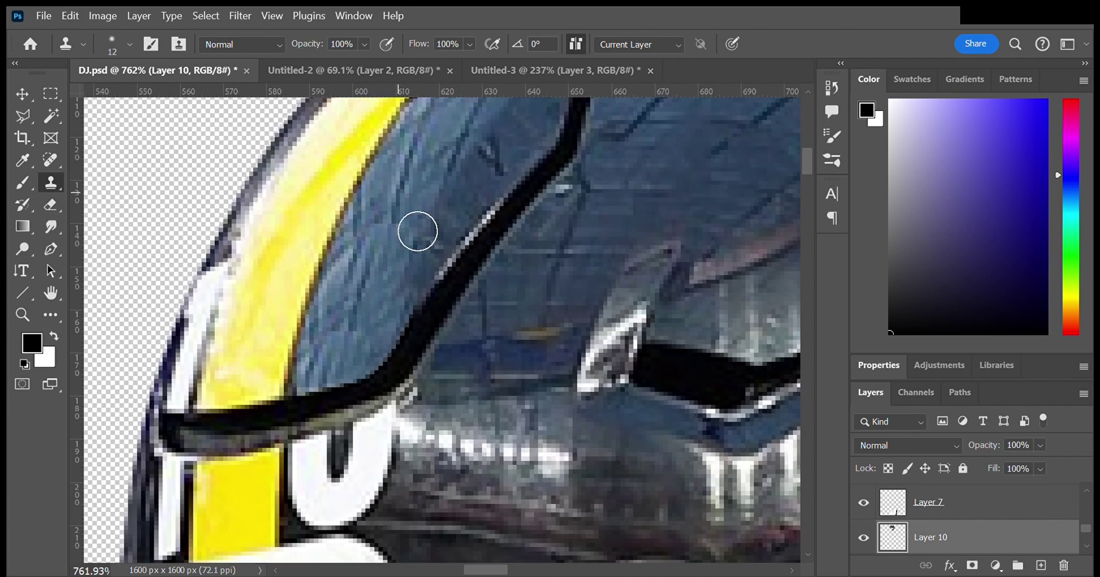
scroll(414, 170, "down", 5)
scroll(484, 246, "up", 6)
scroll(525, 344, "down", 2)
Step: Lasso the white digit and clone shell texture over it
key("l")
left_click(409, 319)
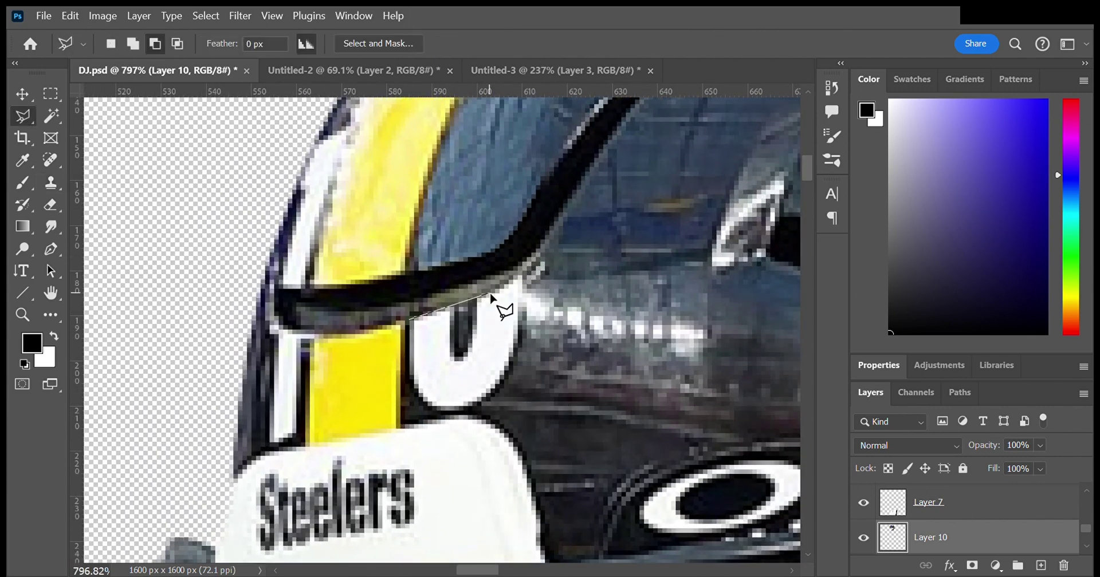
double_click(427, 414)
key("s")
left_click(589, 343, "alt")
mouse_move(528, 319)
left_mouse_down()
mouse_move(609, 408)
mouse_move(535, 383)
mouse_move(621, 393)
left_mouse_up()
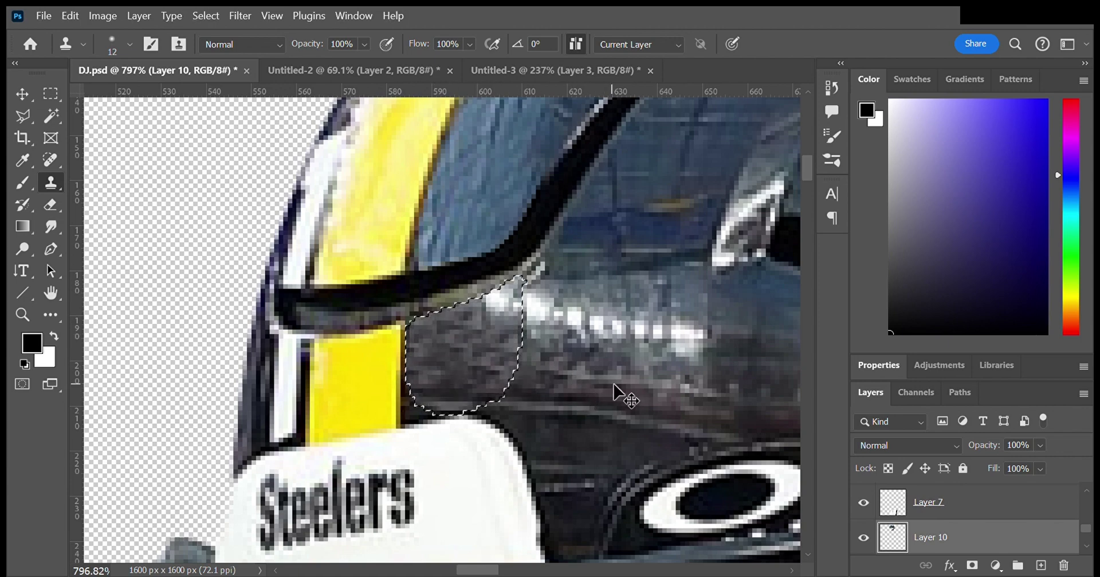
key("ctrl+d")
scroll(621, 393, "down", 4)
scroll(512, 404, "up", 5)
Step: Paint clean yellow over the dark smudge and merge the generated fix into the helmet layer
left_click_drag(513, 404, 513, 377)
key("l")
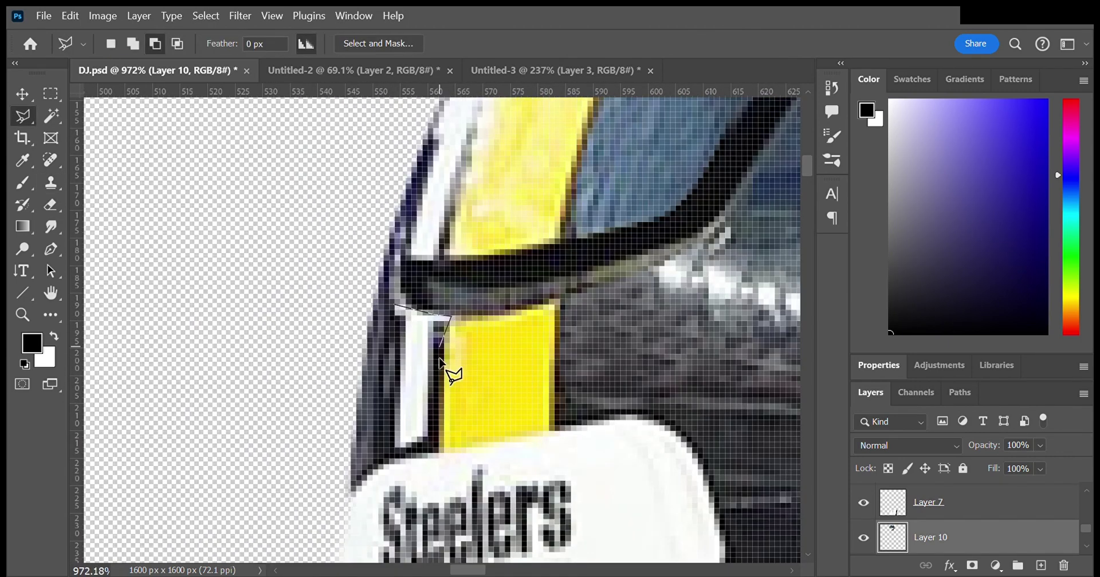
key("s")
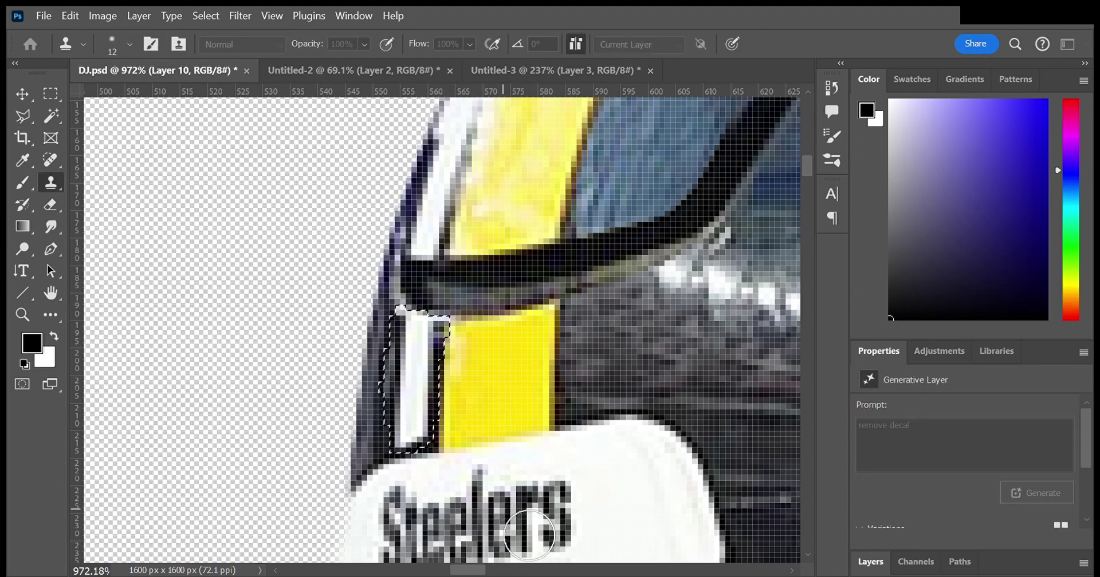
scroll(527, 533, "down", 5)
key("ctrl+e")
scroll(402, 304, "up", 5)
Step: Turn the pen outline of the yellow stripe block into a selection
key("p")
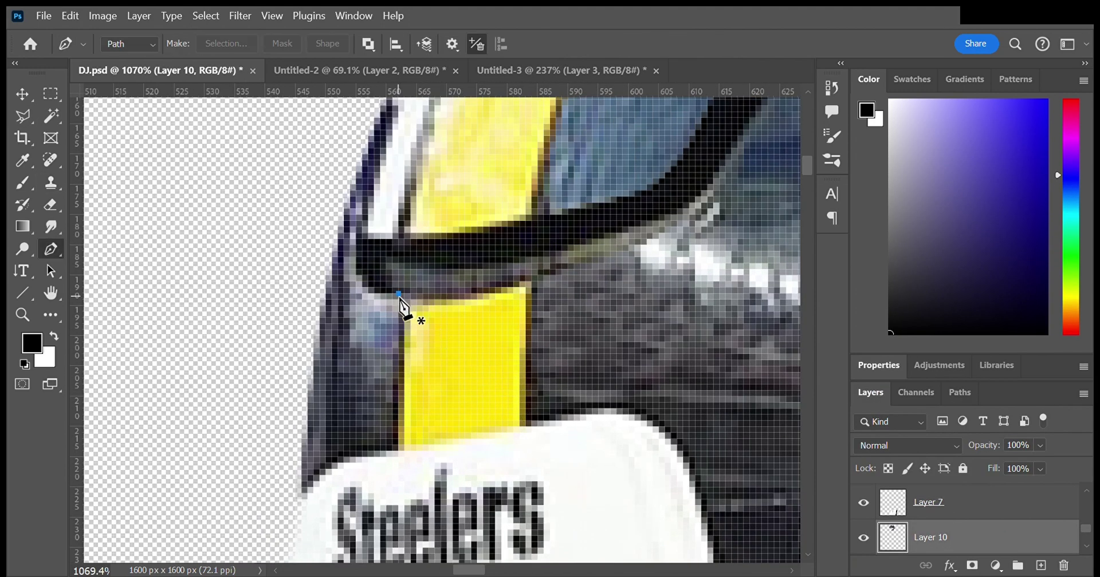
key("ctrl+Return")
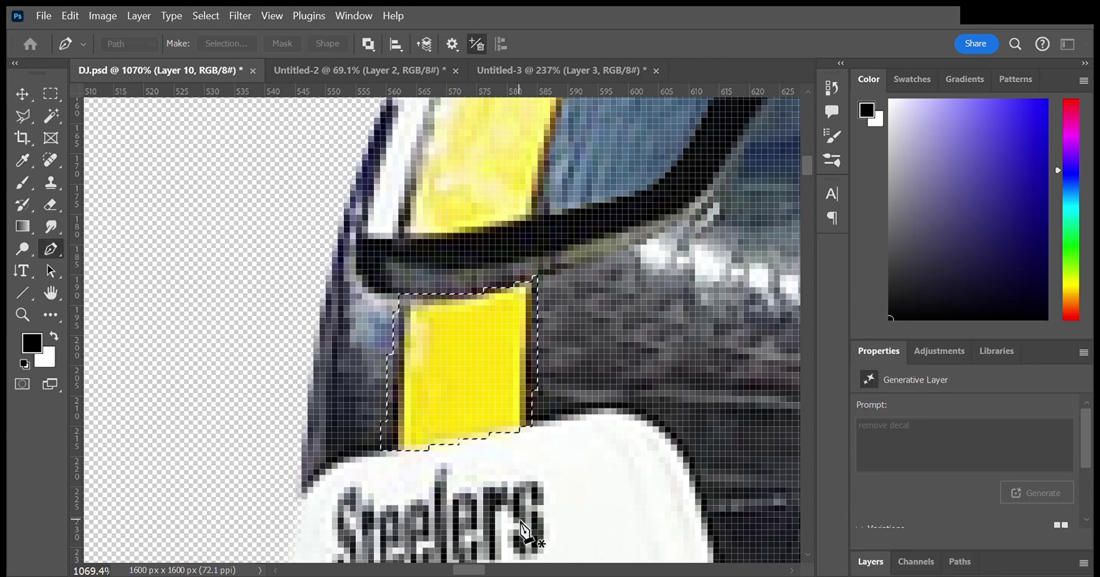
scroll(507, 524, "down", 5)
scroll(417, 364, "up", 4)
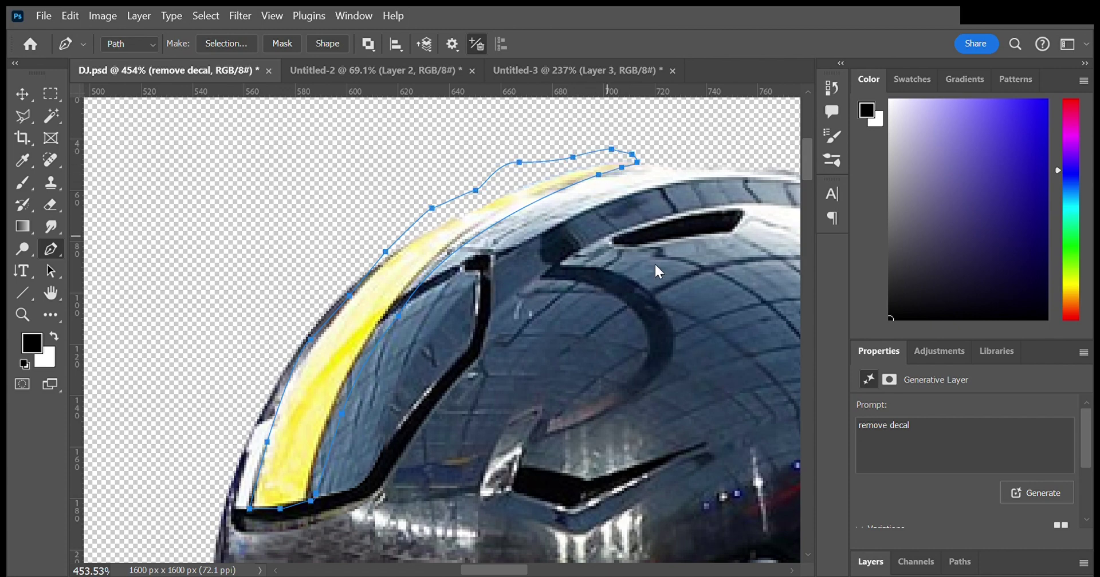
Step: Load the stripe outline as a selection and copy it to a new layer
key("w")
key("ctrl+Return")
key("ctrl+j")
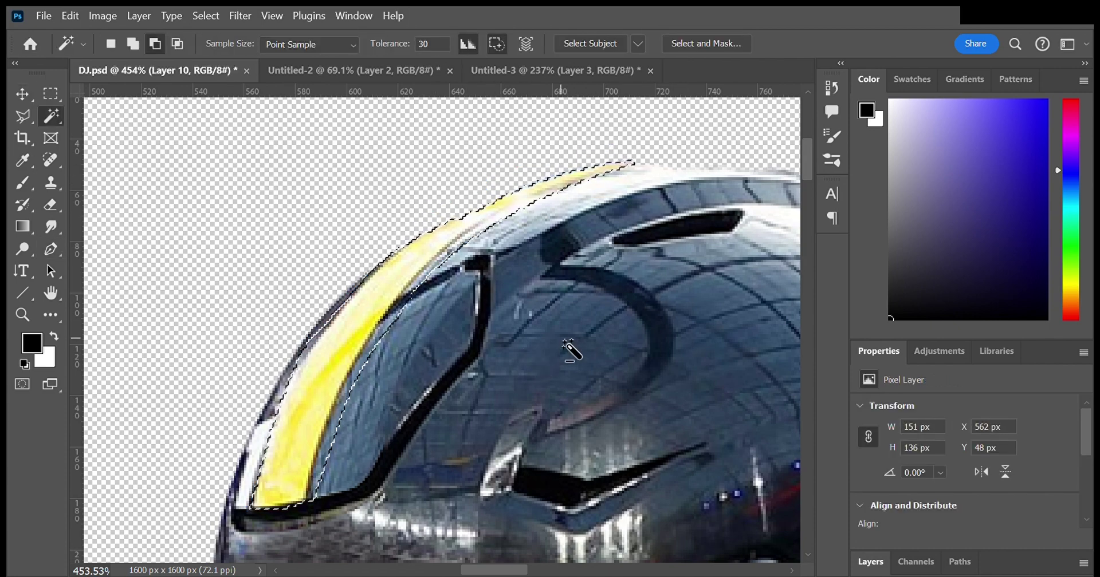
scroll(375, 423, "down", 3)
scroll(376, 422, "up", 5)
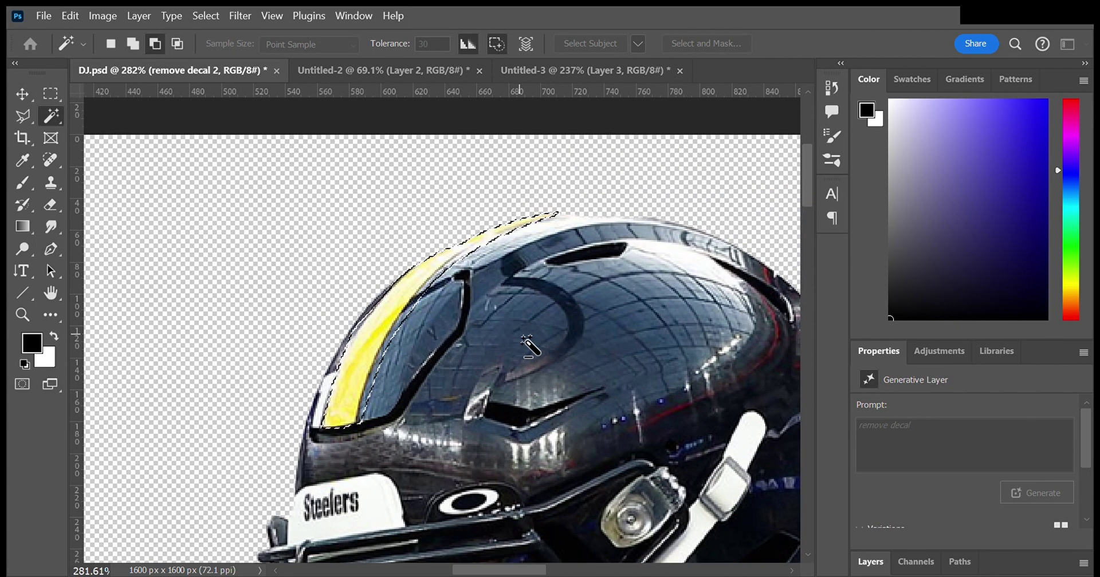
scroll(375, 422, "down", 1)
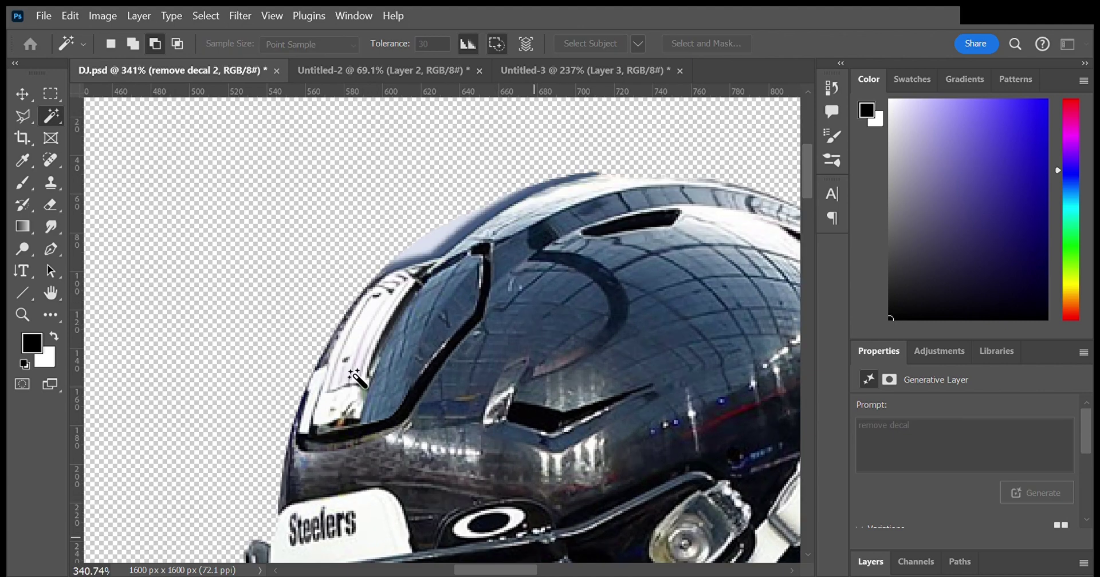
scroll(576, 382, "down", 1)
scroll(576, 382, "up", 2)
Step: Make Layer 10 active and sample a clean helmet spot as the Clone Stamp source
left_click(870, 562)
left_click(931, 541)
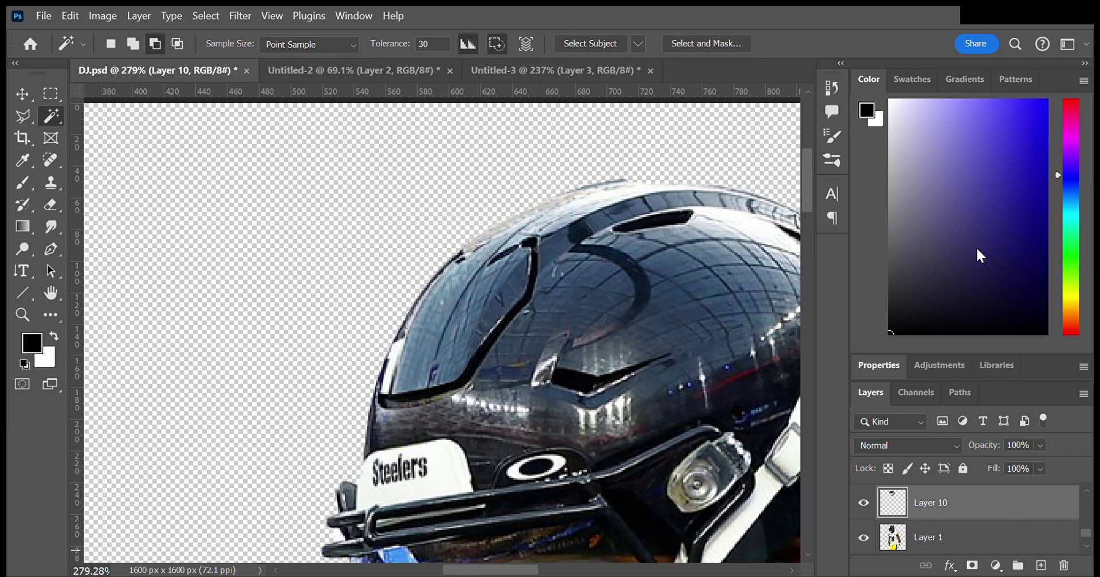
scroll(435, 343, "up", 3)
key("s")
left_click(411, 390, "alt")
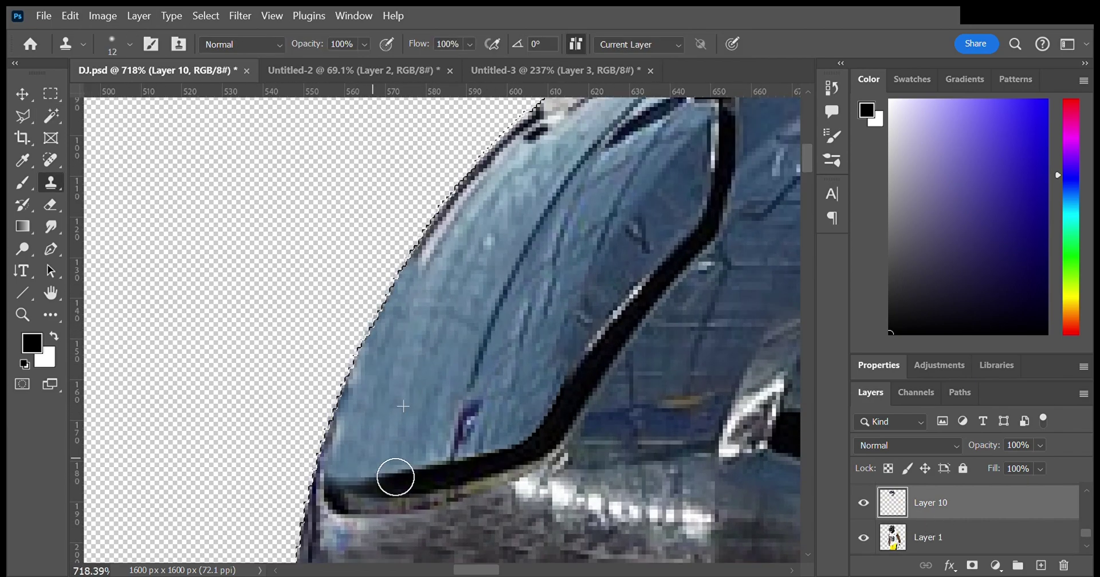
scroll(393, 473, "down", 3)
scroll(401, 401, "down", 2)
scroll(435, 238, "up", 4)
scroll(435, 238, "down", 2)
scroll(405, 297, "down", 2)
scroll(406, 297, "down", 2)
key("ctrl+Tab")
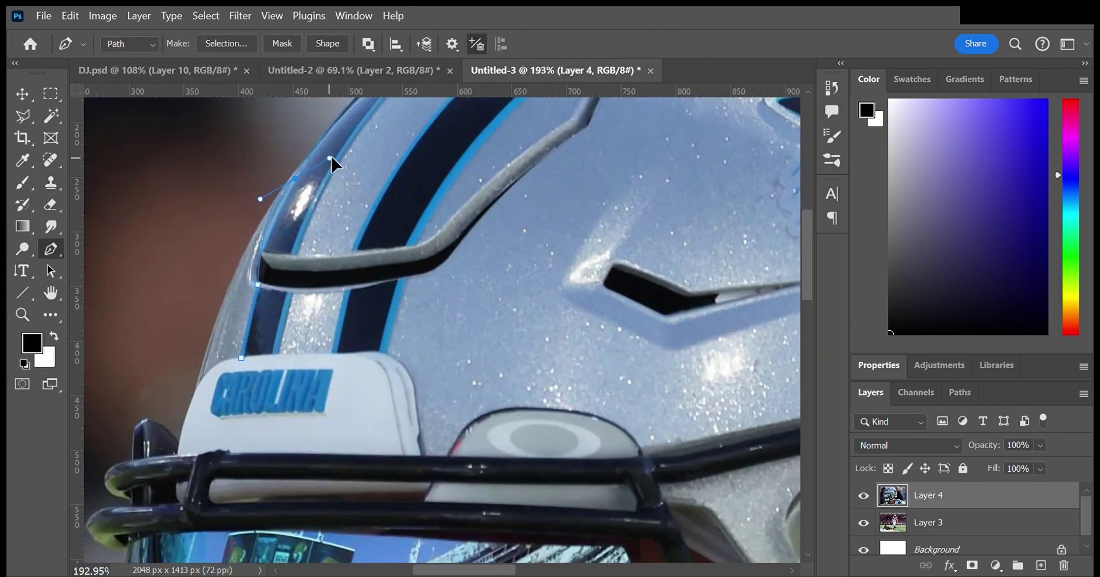
Step: Extend the Untitled-3 Pen path with a curved point along the Panthers helmet stripe
scroll(331, 164, "up", 3)
scroll(321, 223, "up", 3)
scroll(344, 212, "right", 3)
left_click_drag(373, 196, 401, 183)
scroll(458, 218, "right", 3)
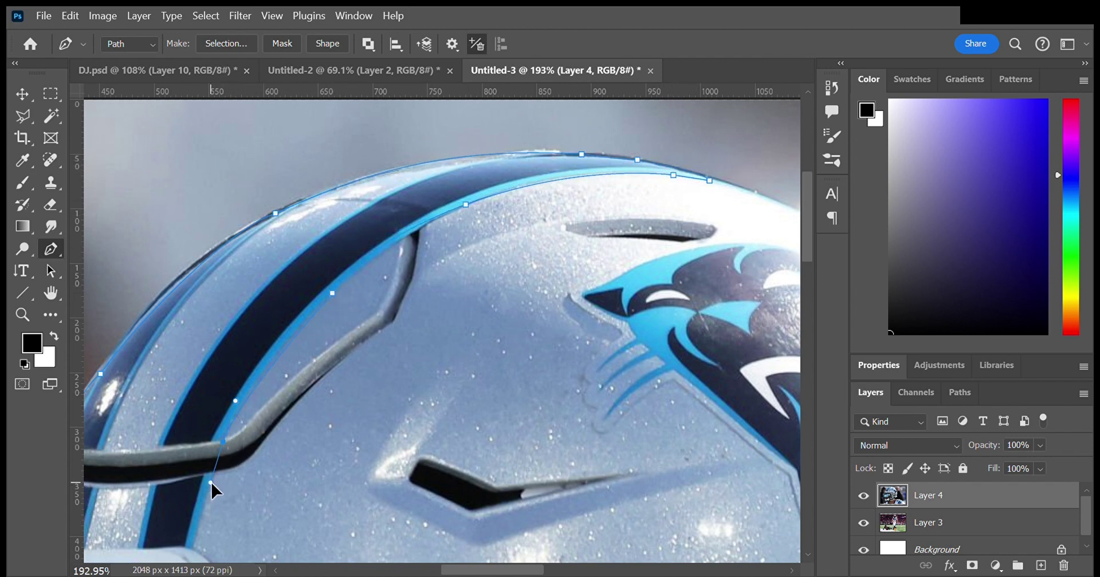
scroll(210, 484, "down", 5)
scroll(270, 426, "left", 2)
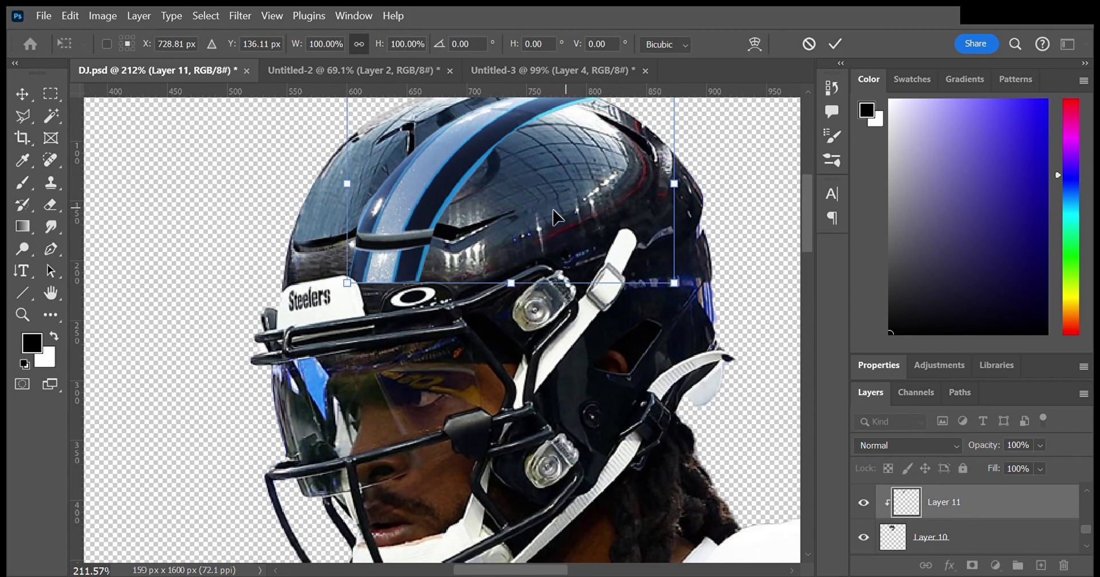
Step: Scale, rotate and warp the Layer 11 stripe to follow the helmet's crown, then commit
scroll(598, 214, "down", 2)
left_click_drag(595, 194, 438, 235)
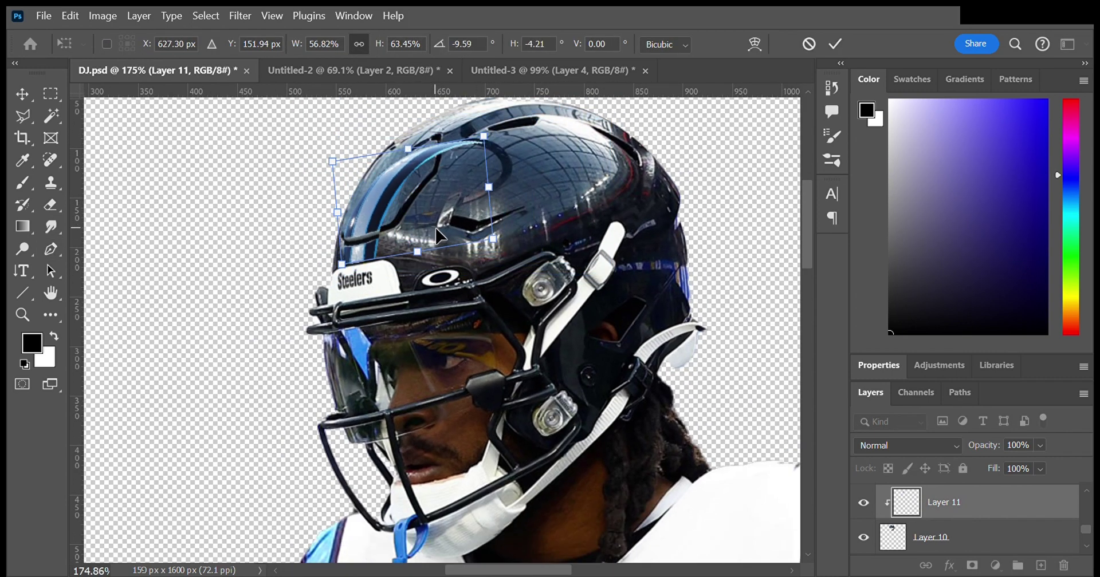
left_click_drag(484, 148, 479, 193)
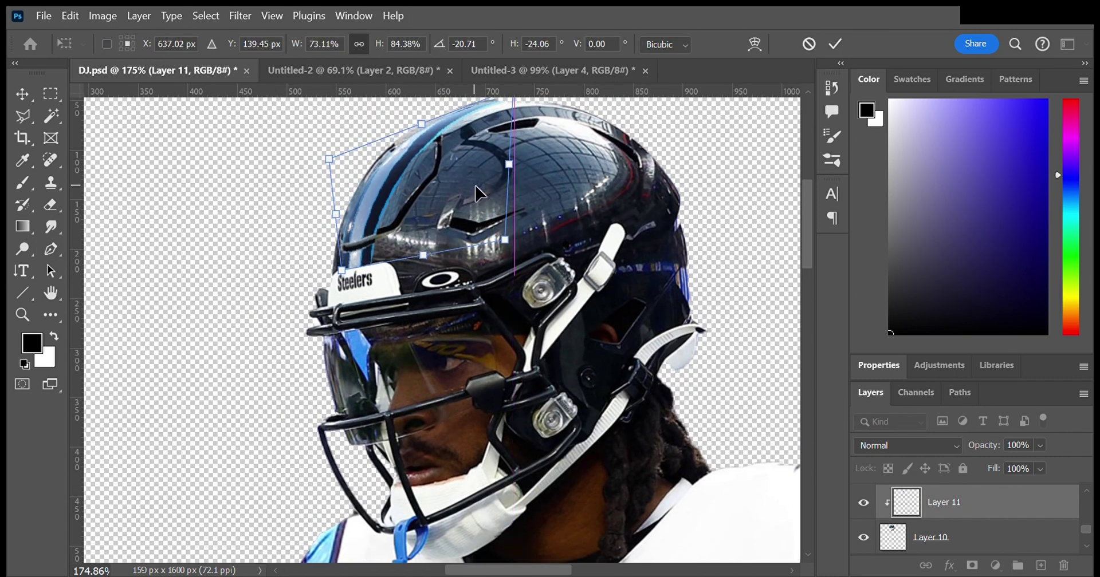
left_click(754, 43)
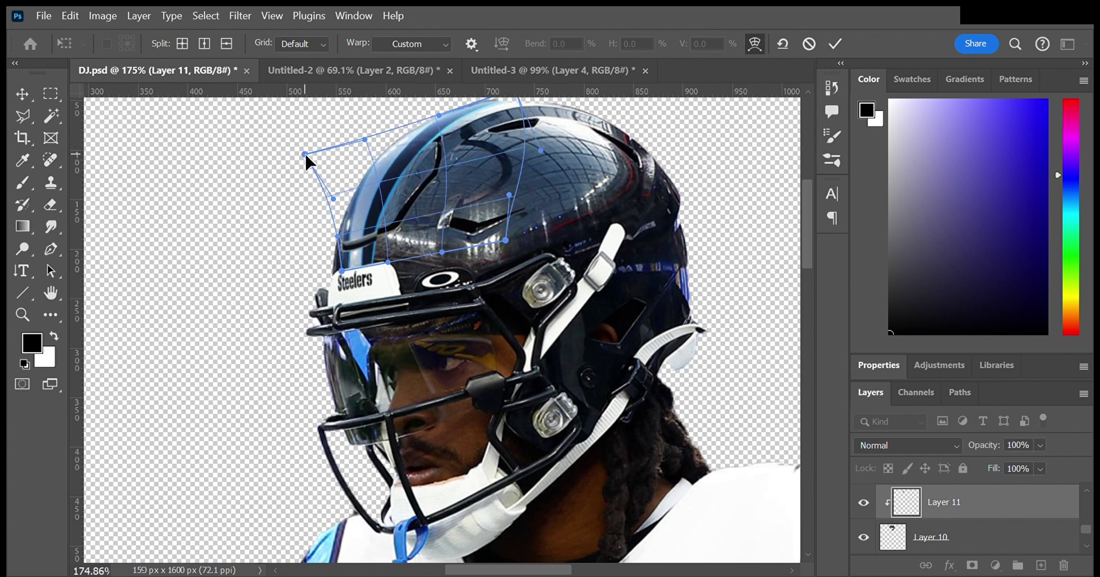
scroll(349, 261, "up", 5)
left_click_drag(350, 261, 367, 181)
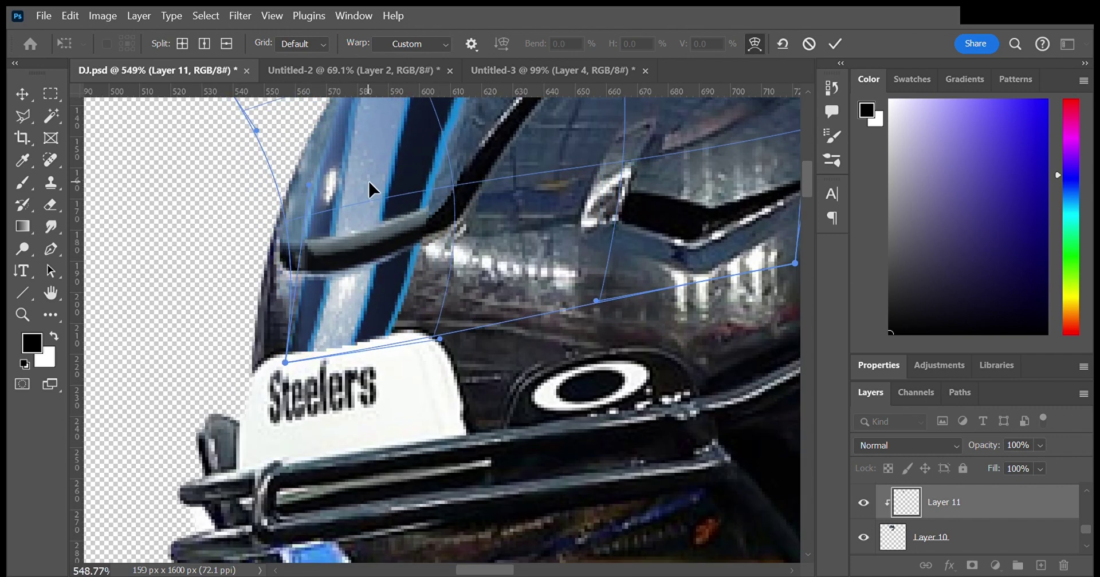
scroll(366, 181, "down", 2)
scroll(470, 198, "down", 1)
left_click(835, 43)
Step: Switch to the Pen tool and make Layer 10 the active layer
key("p")
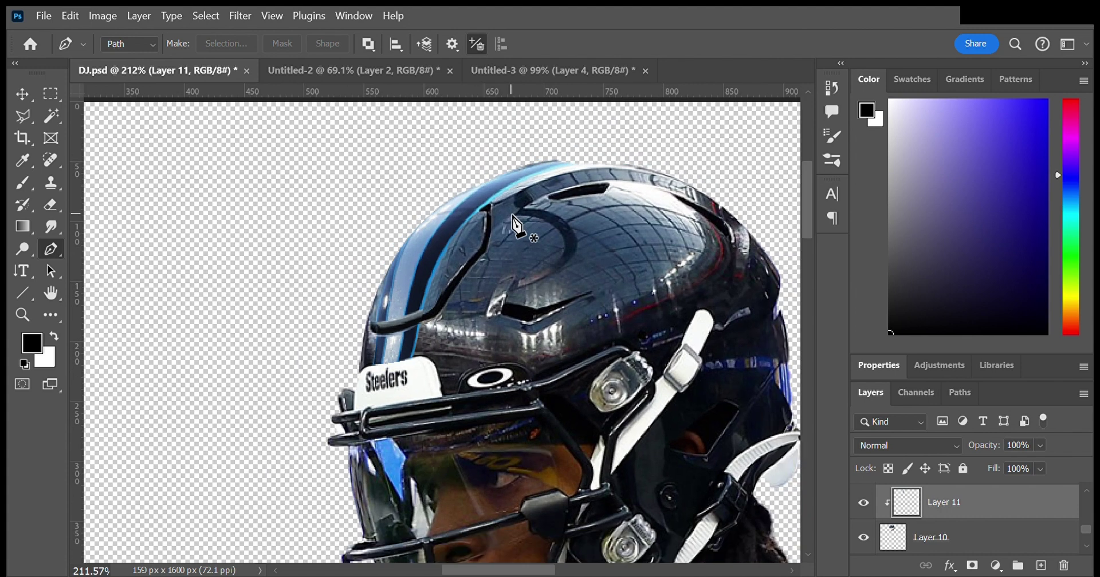
scroll(535, 266, "down", 3)
key("alt+bracketleft")
Step: Add a Gradient Map to the helmet, lifting its dark end so the helmet turns silver
key("i")
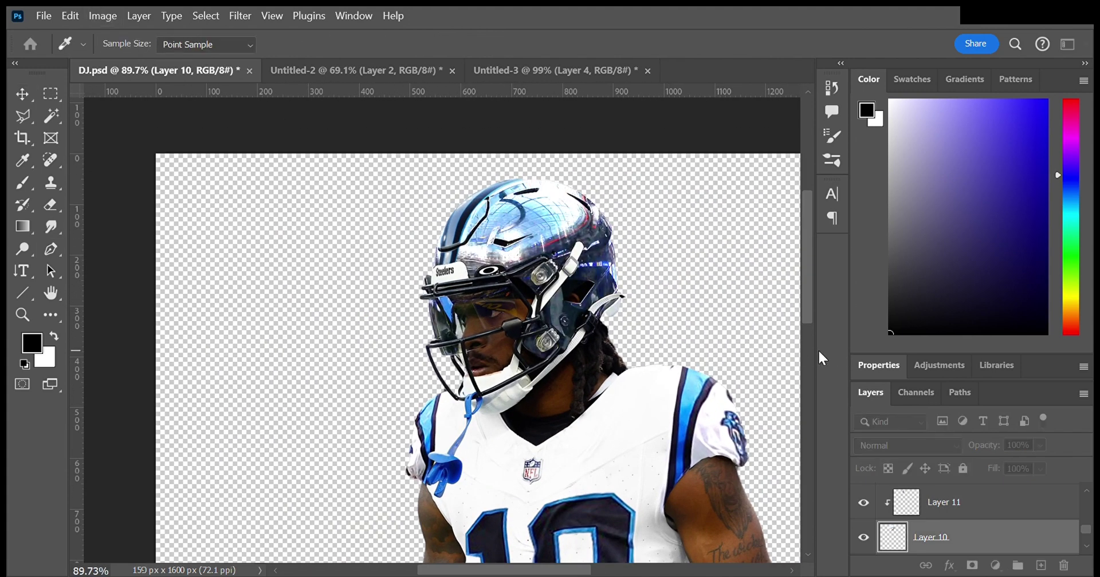
key("v")
key("i")
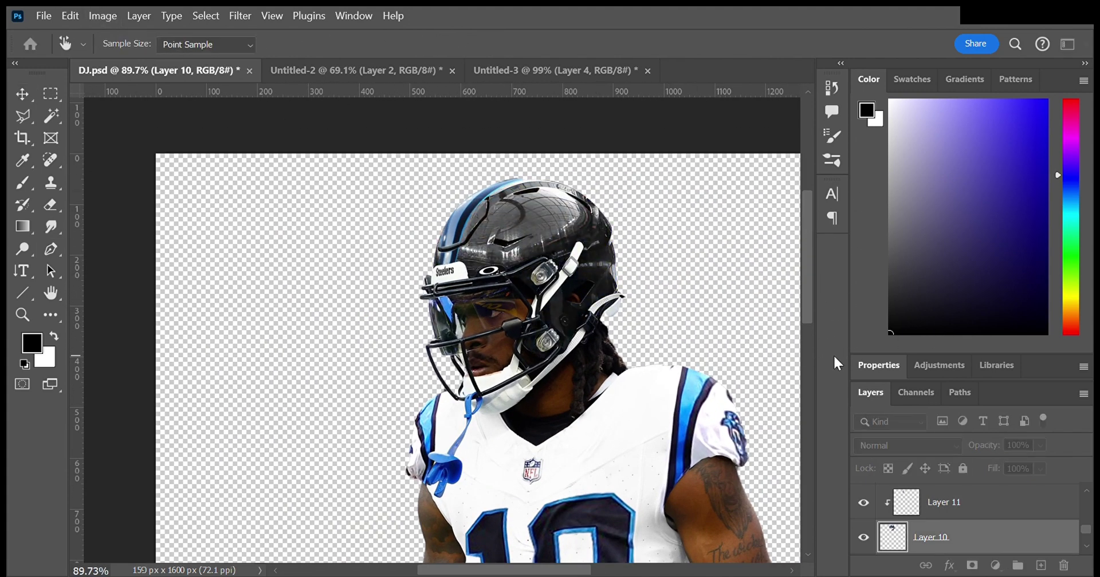
key("v")
left_click(996, 566)
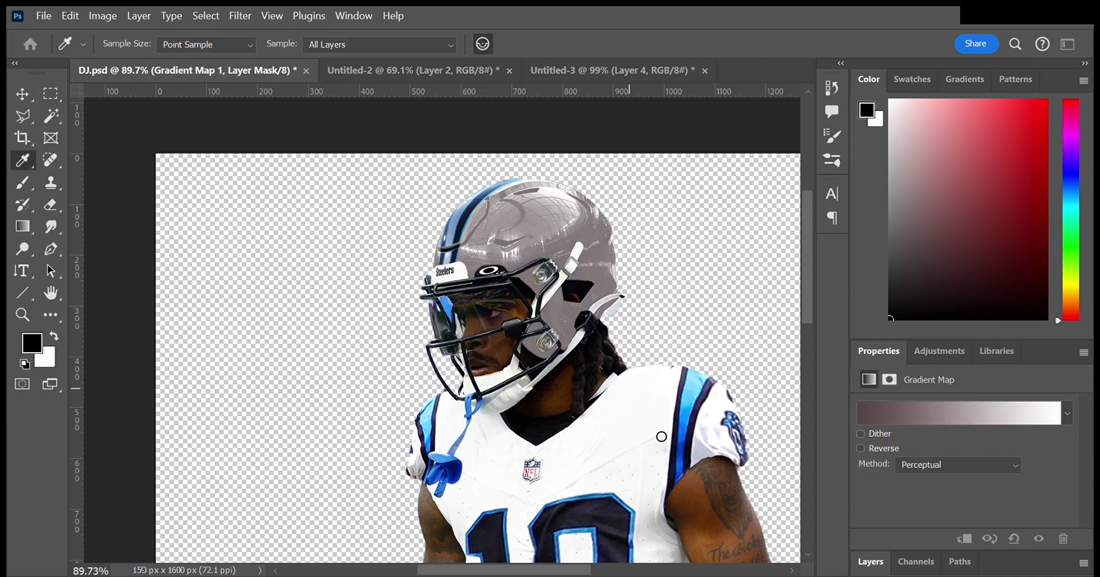
left_click_drag(755, 440, 1044, 275)
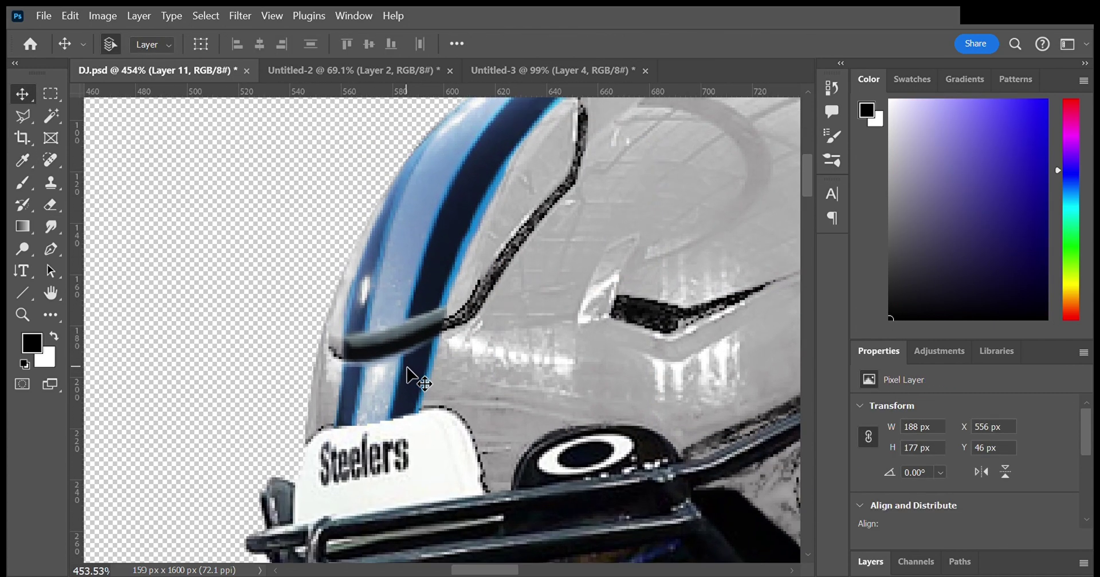
Step: Finish the stripe path in Untitled-3 and load it as a selection
scroll(471, 162, "up", 3)
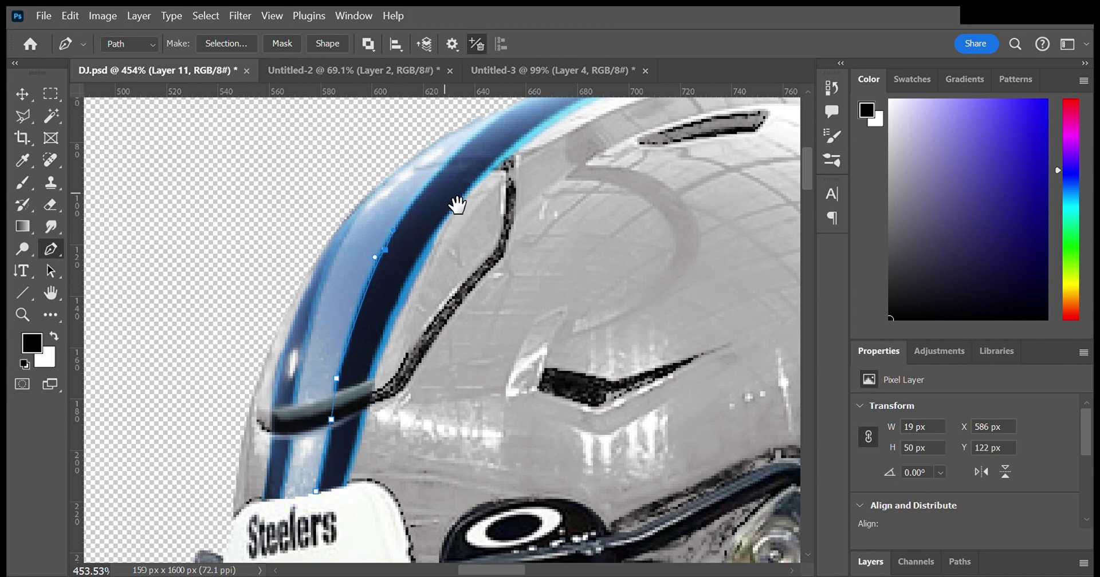
left_click_drag(460, 173, 497, 162)
scroll(281, 347, "down", 3)
scroll(308, 421, "left", 2)
left_click(303, 459)
key("ctrl+Return")
Step: Start a new Pen path with points around the dark band
left_click(266, 369)
left_click(408, 340)
left_click(369, 374)
left_click(335, 388)
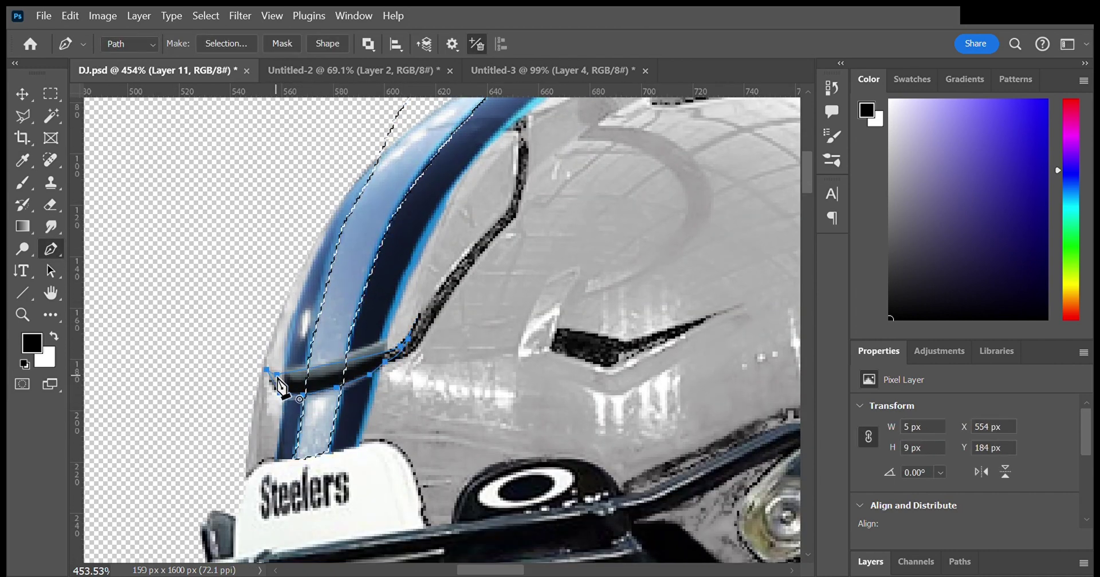
key("i")
key("b")
scroll(508, 237, "down", 5)
scroll(507, 237, "down", 5)
Step: Add a masked Gradient Map adjustment and open its settings
key("v")
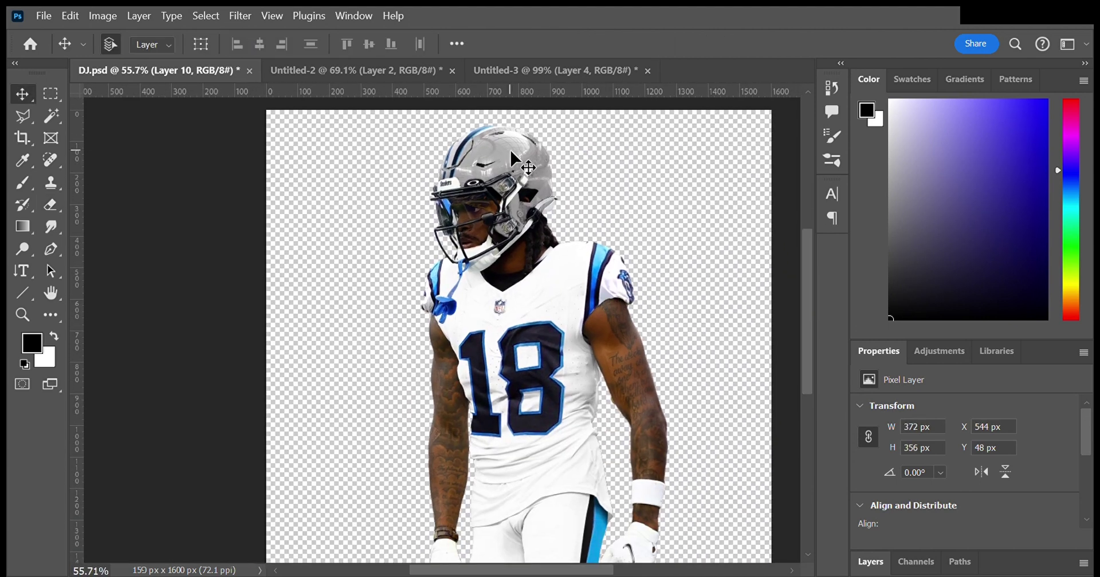
left_click(962, 462)
key("i")
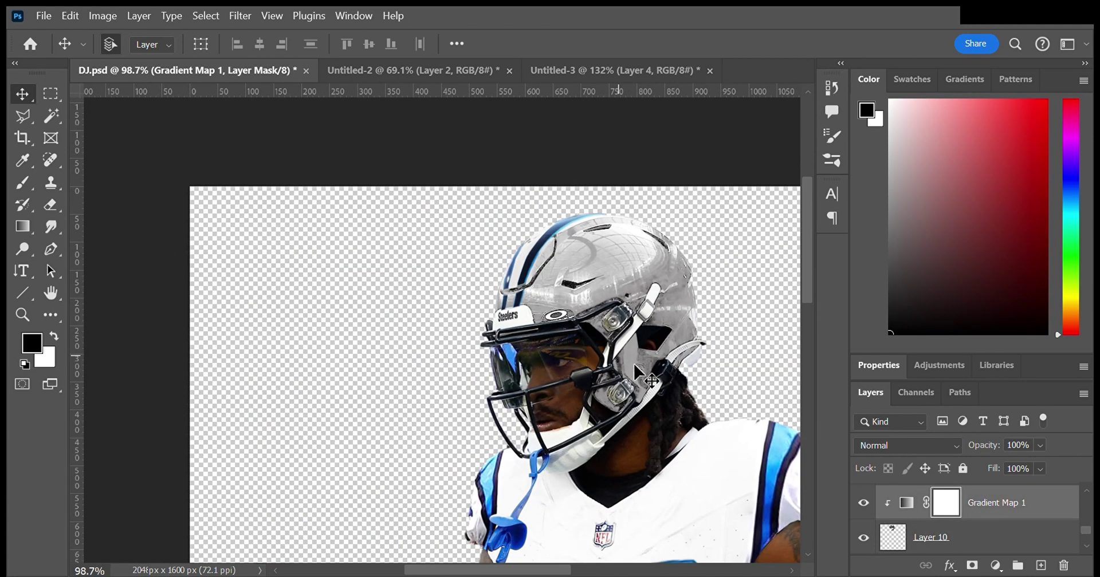
double_click(906, 503)
key("i")
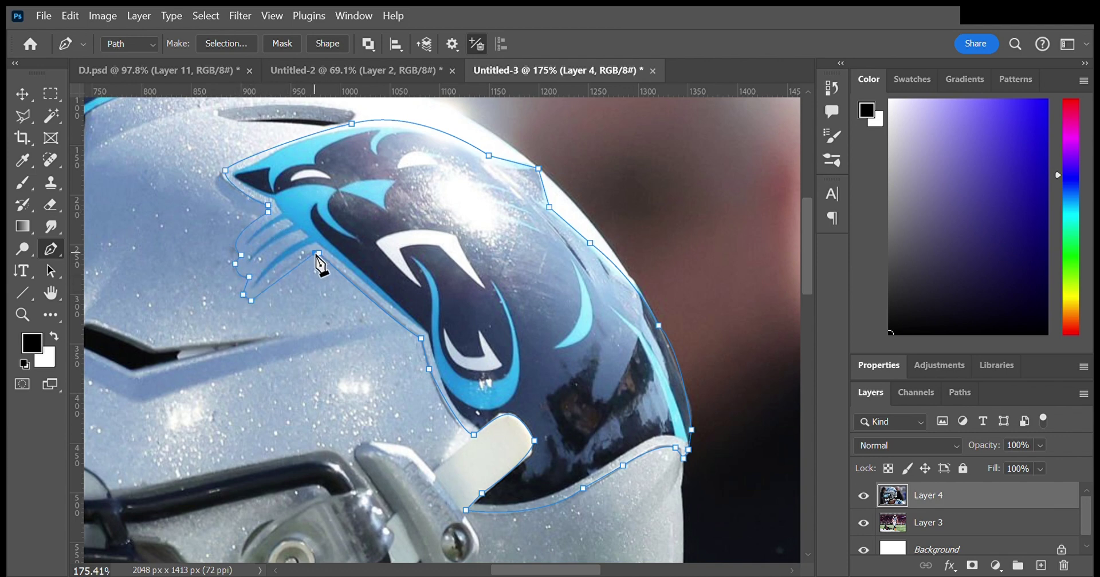
Step: Copy the Panther logo selection from Untitled-3 and paste it into DJ.psd
key("ctrl+Return")
key("ctrl+0")
key("ctrl+c")
left_click(154, 69)
key("ctrl+v")
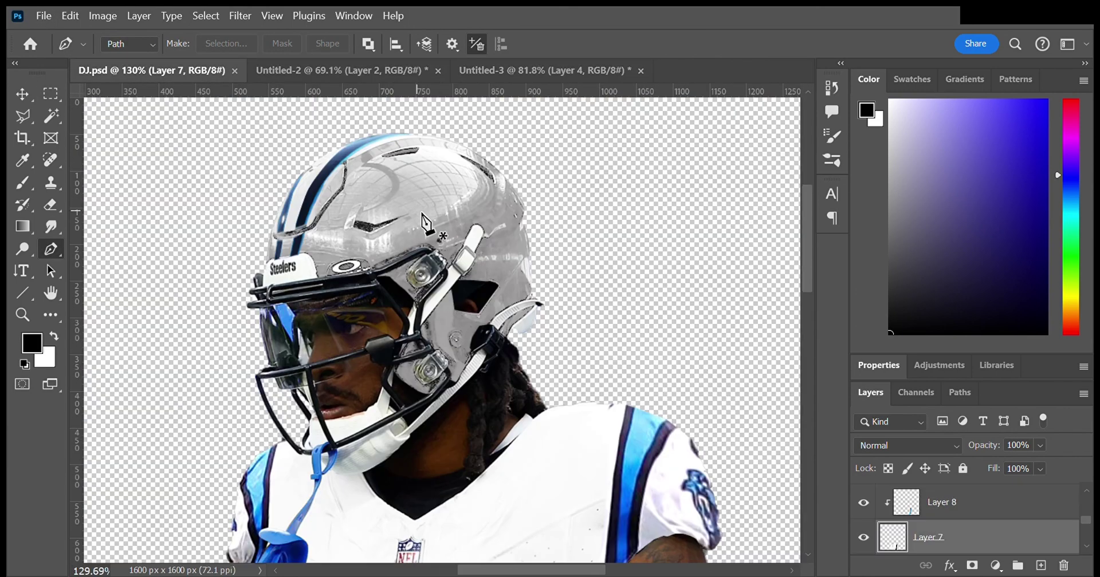
key("ctrl+v")
Step: Shrink the pasted logo onto the back of the helmet with Free Transform
key("ctrl+t")
mouse_move(550, 128)
left_mouse_down()
mouse_move(527, 158)
mouse_move(541, 265)
left_mouse_up()
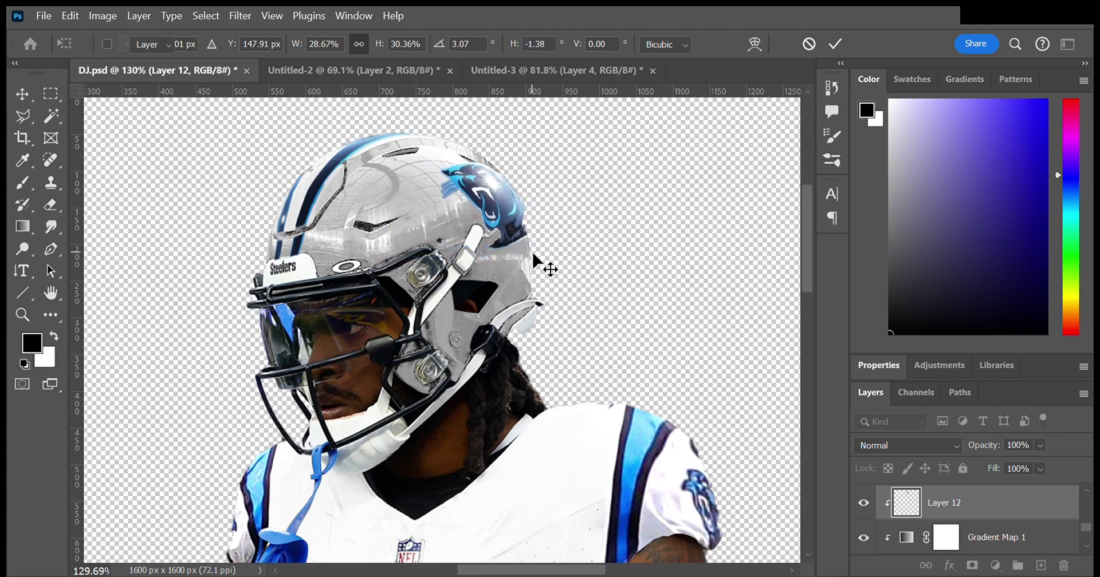
scroll(542, 265, "up", 2)
key("Return")
Step: Clone navy into the gap beside the logo, trying and undoing a smudge
key("s")
scroll(540, 208, "up", 5)
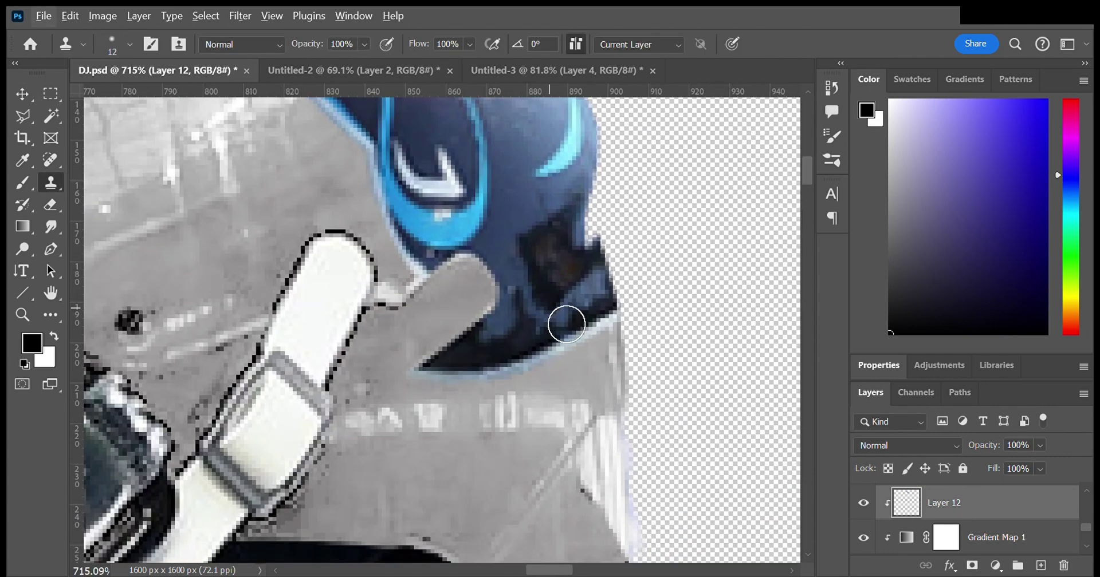
mouse_move(524, 263)
left_mouse_down()
mouse_move(488, 290)
mouse_move(525, 231)
left_mouse_up()
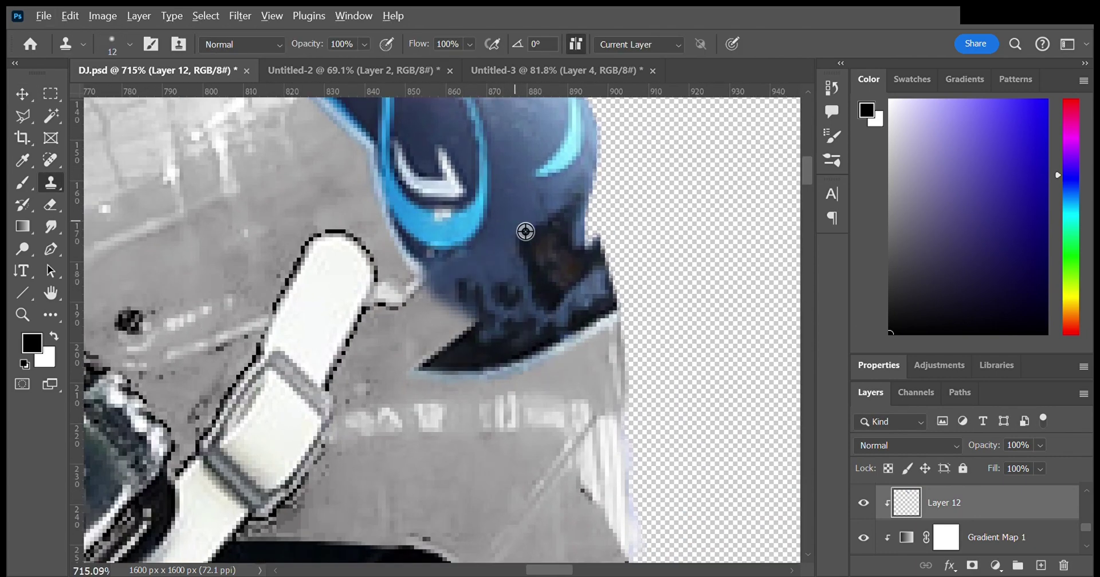
left_click(49, 229)
key("ctrl+z")
key("ctrl+z")
key("ctrl+z")
scroll(660, 408, "down", 4)
scroll(577, 315, "down", 4)
scroll(542, 292, "down", 4)
scroll(555, 335, "up", 8)
Step: Pick the Eraser and cycle through Untitled-2 and Untitled-3 back to DJ.psd
key("e")
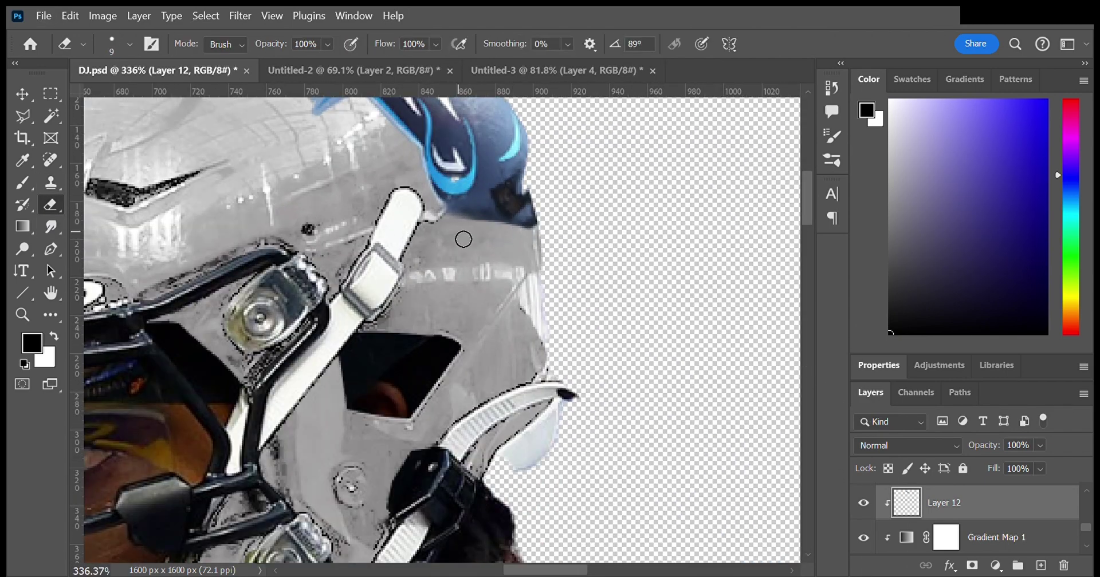
scroll(562, 225, "down", 4)
scroll(624, 421, "down", 2)
scroll(623, 420, "down", 2)
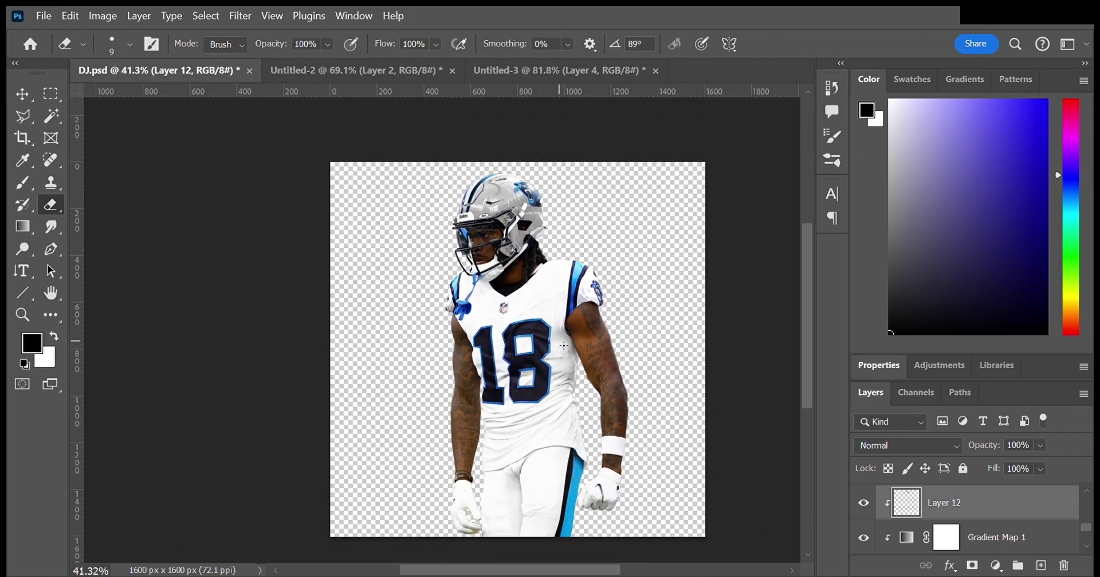
left_click(393, 71)
left_click(534, 71)
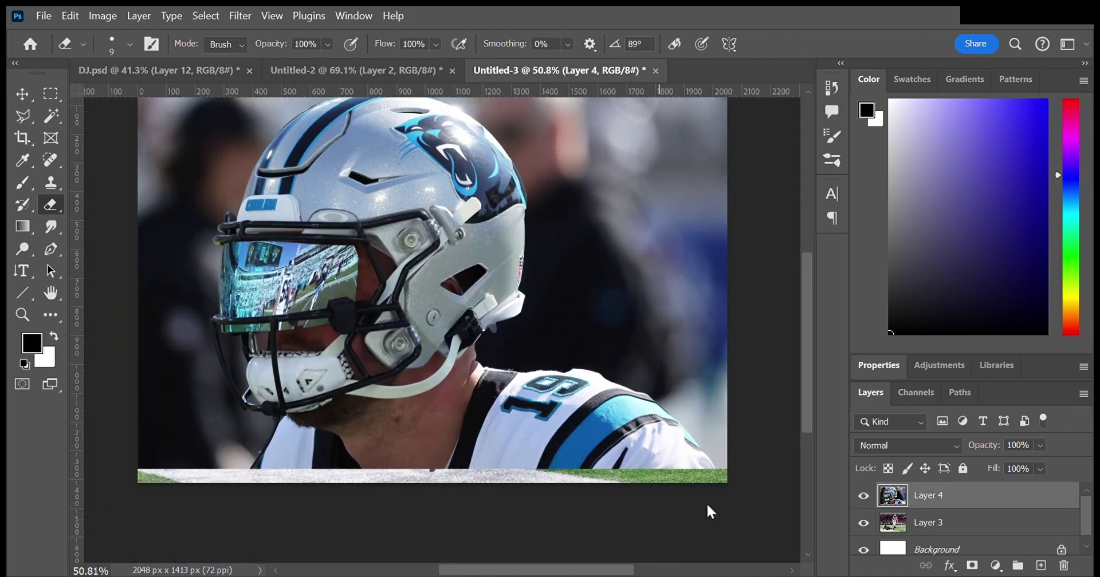
left_click(159, 70)
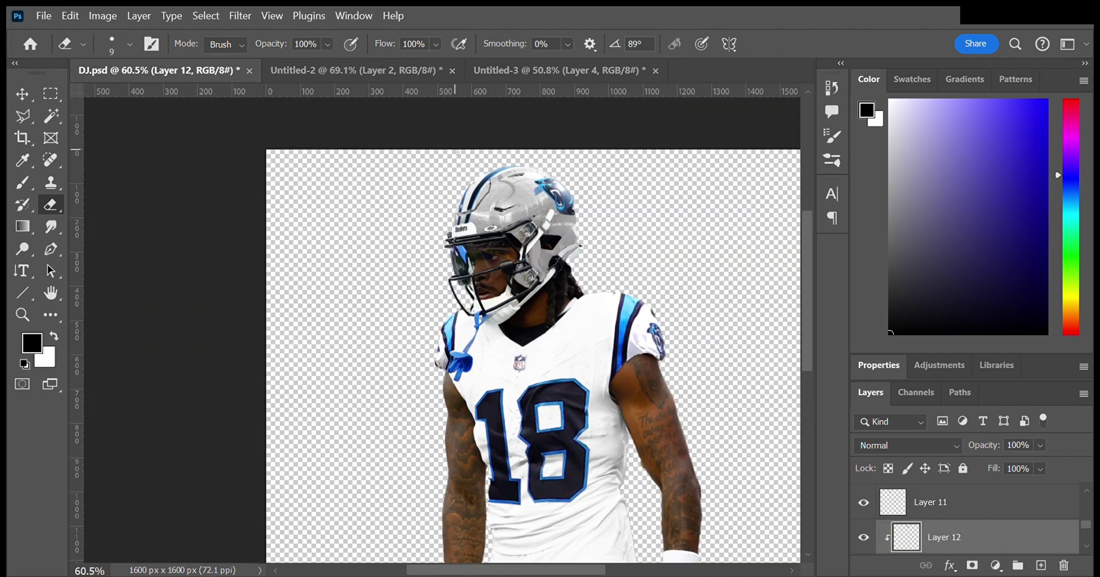
Step: Load the path as a selection on Layer 10, then deselect it
scroll(518, 245, "up", 5)
key("p")
key("ctrl+Return")
key("i")
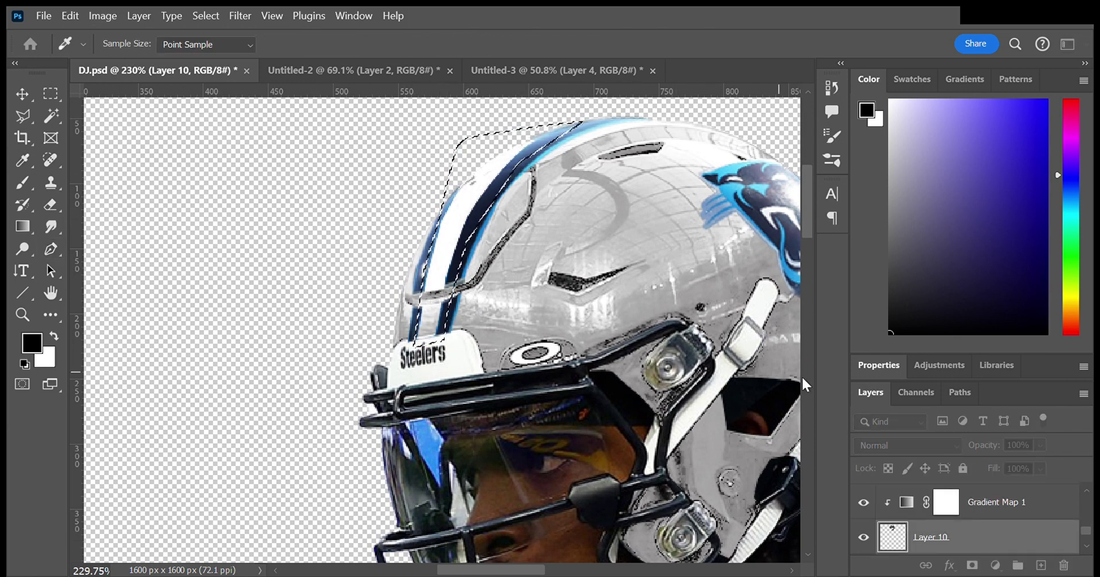
key("ctrl+d")
key("p")
scroll(477, 297, "down", 3)
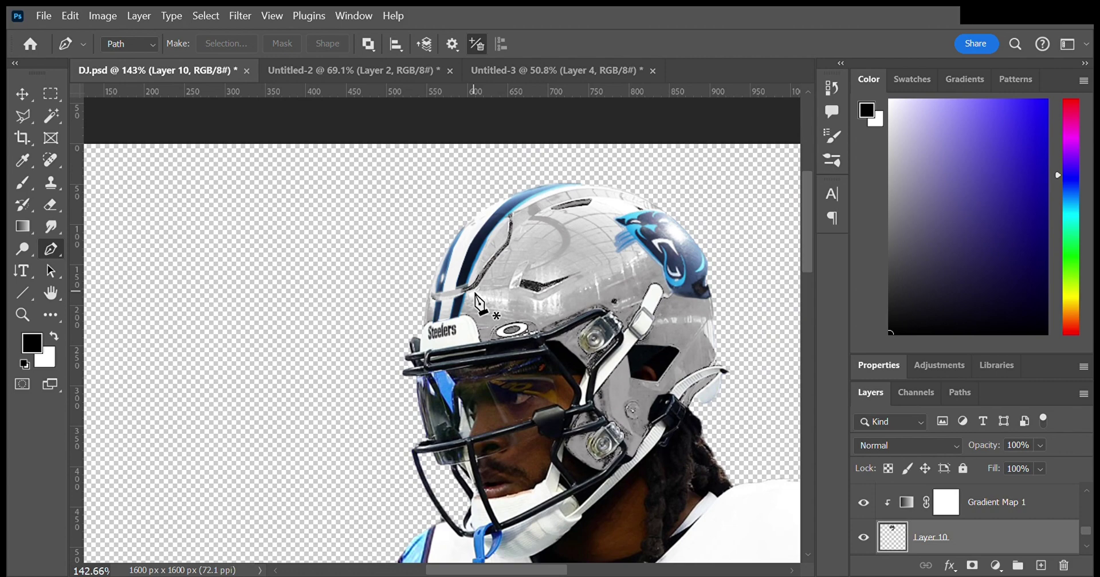
Step: Patch the helmet edge with cloned pixels using the Clone Stamp
key("s")
scroll(475, 295, "up", 10)
left_click_drag(432, 309, 304, 344)
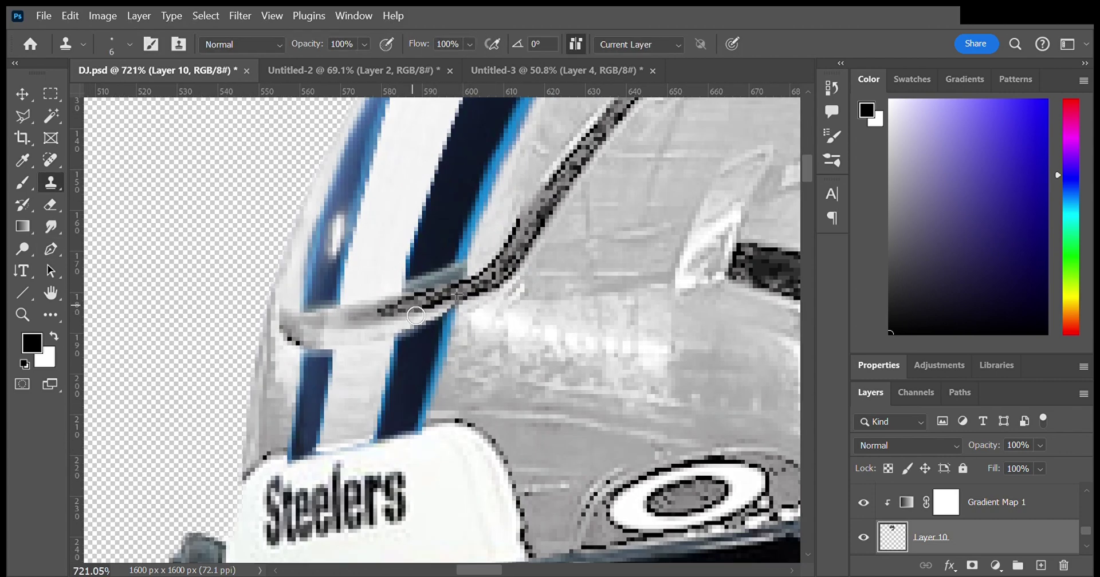
scroll(506, 260, "down", 10)
scroll(507, 261, "down", 4)
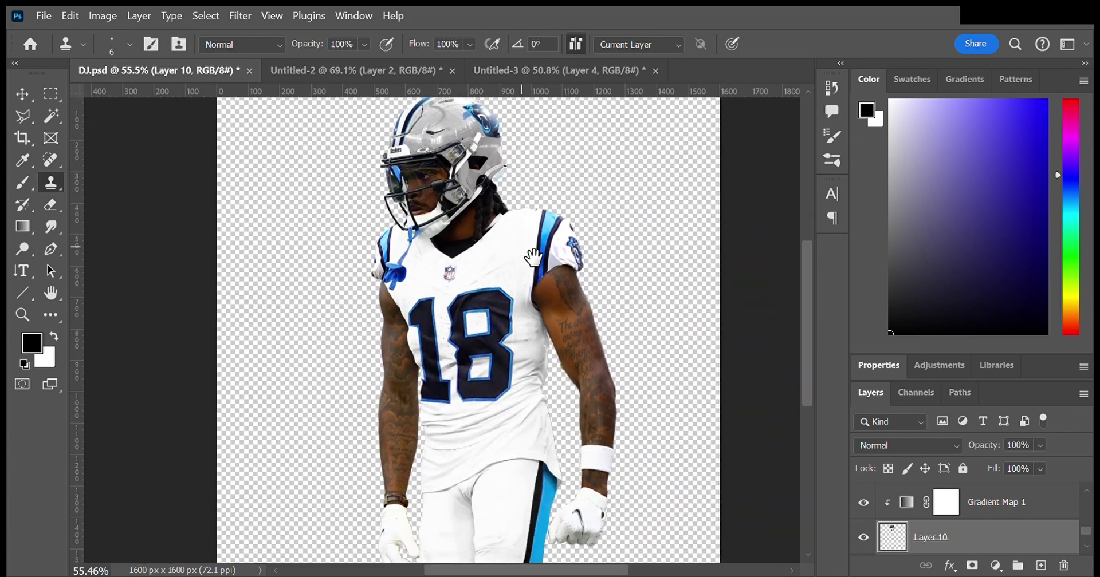
scroll(495, 218, "down", 1)
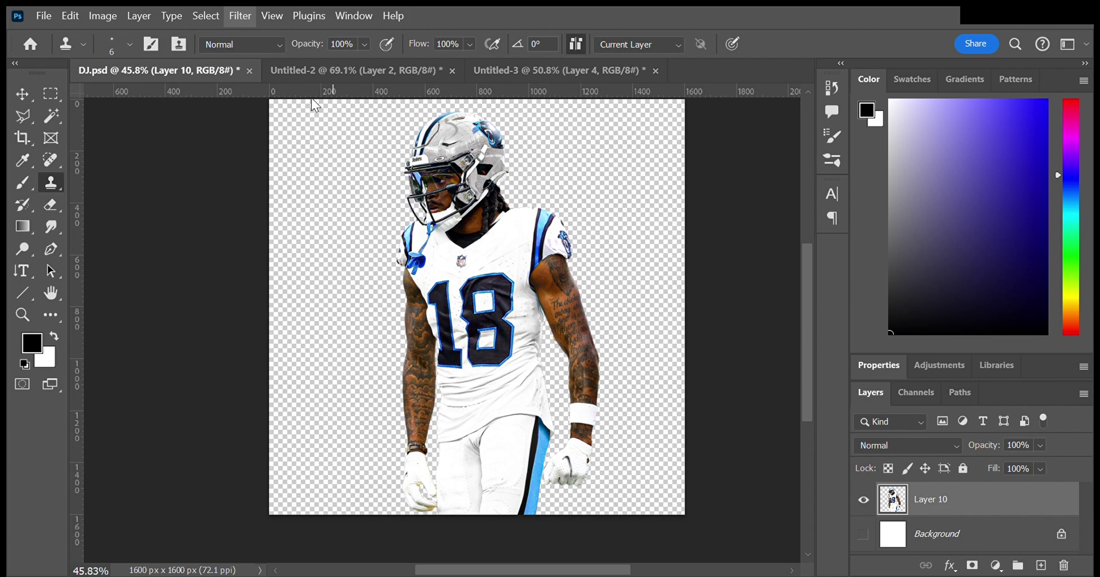
scroll(628, 306, "up", 2)
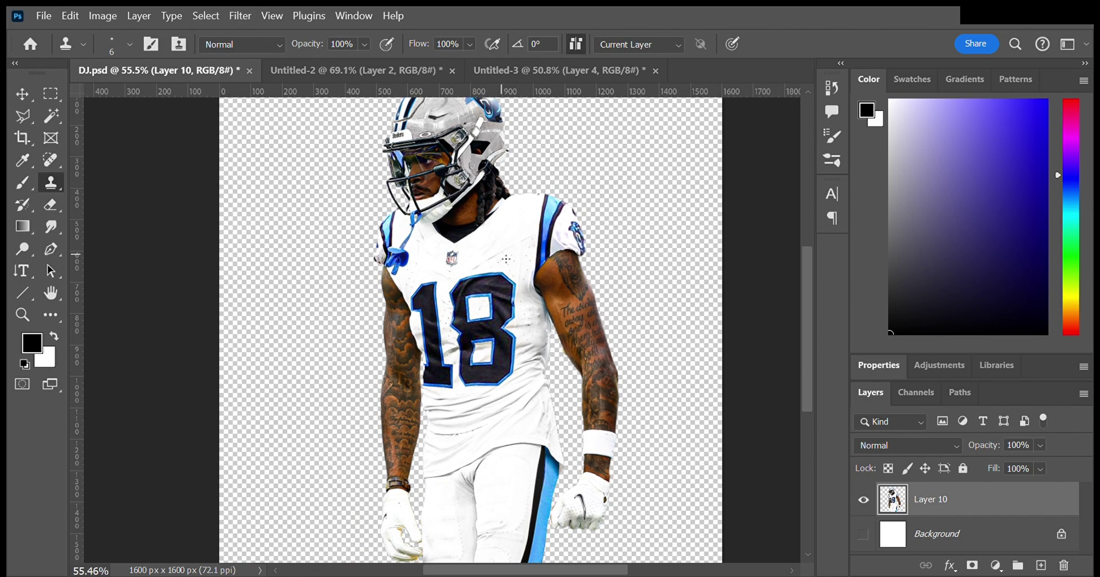
scroll(628, 305, "up", 4)
scroll(628, 305, "down", 6)
scroll(628, 305, "down", 1)
left_click(355, 70)
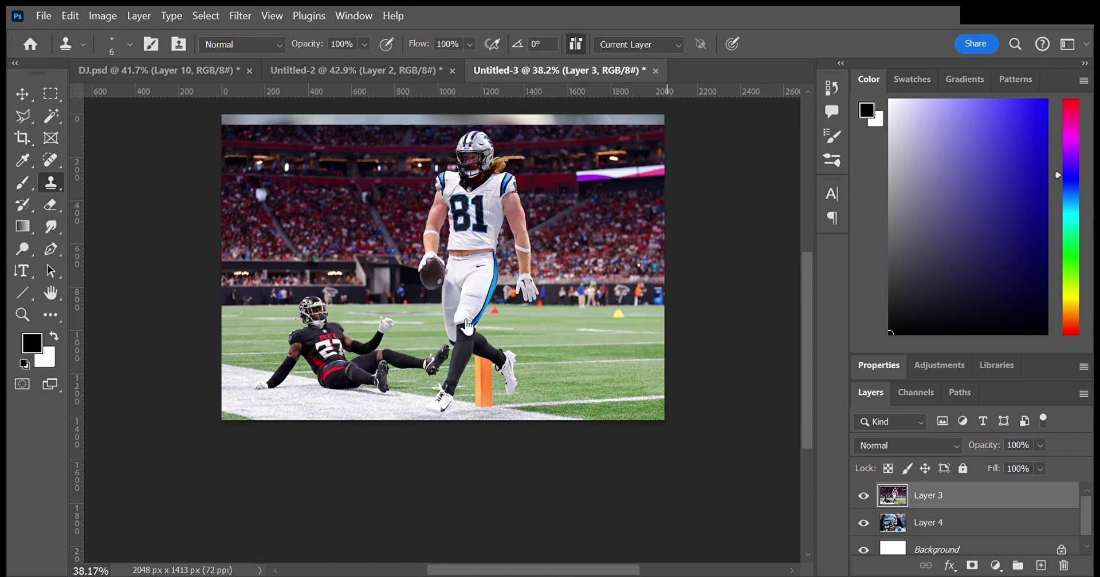
Step: Pen-trace the #19 player's left side in Untitled-4
left_click(366, 70)
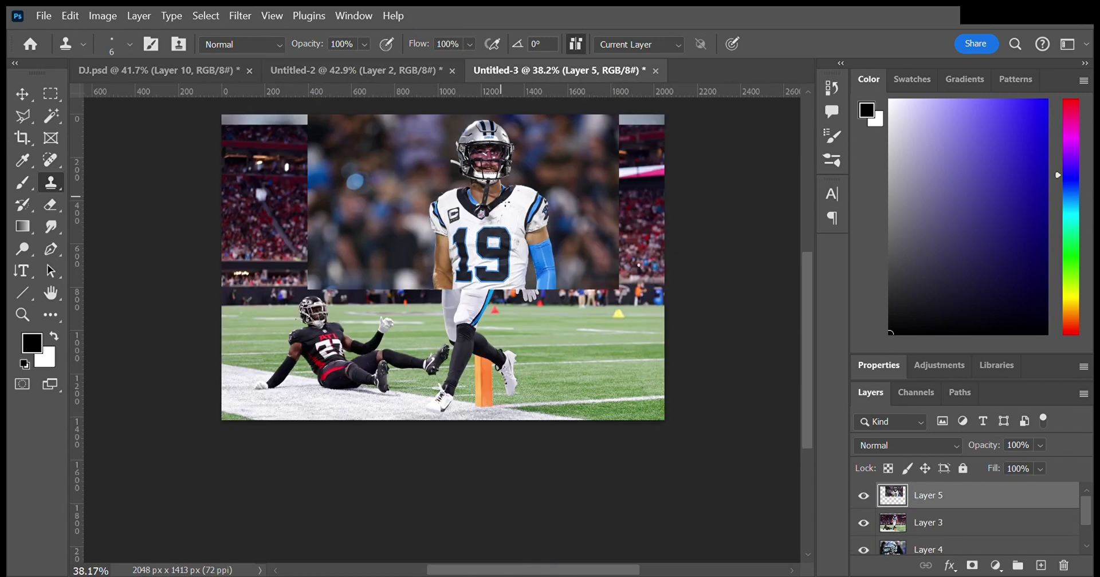
key("c")
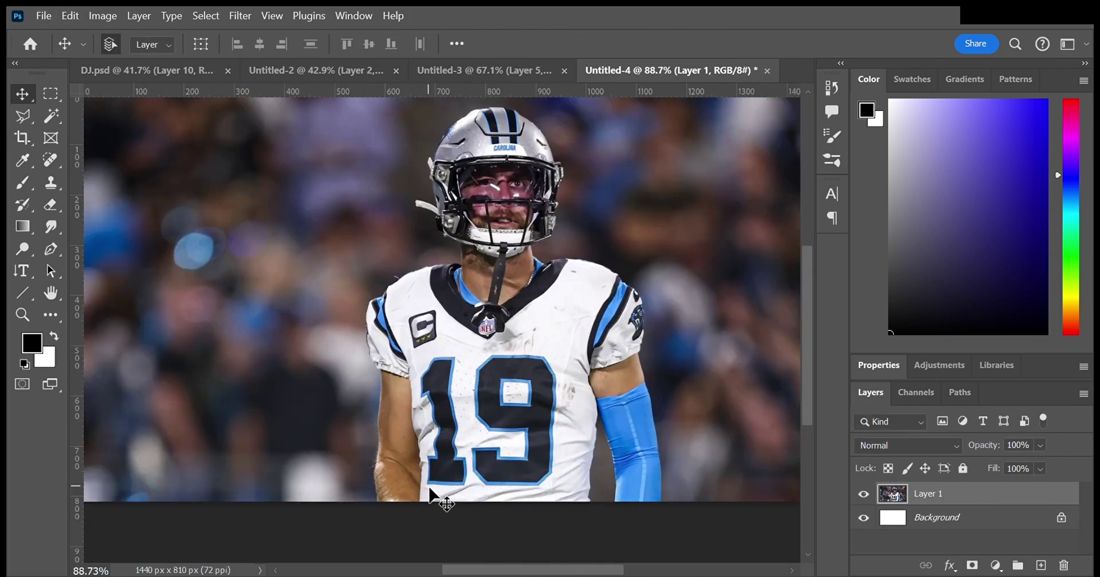
key("p")
left_click(374, 507)
left_click(367, 444)
left_click(372, 379)
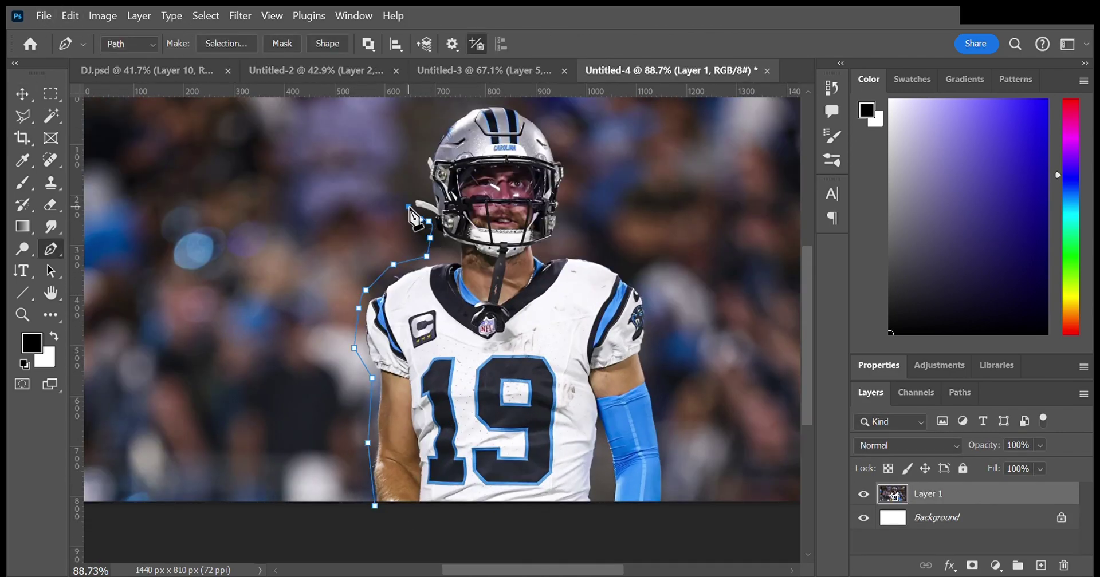
Step: Close the #19 outline into a selection, then begin the DJ.psd collar path near the NFL shield
left_click(673, 502)
left_click(375, 506)
key("ctrl+Return")
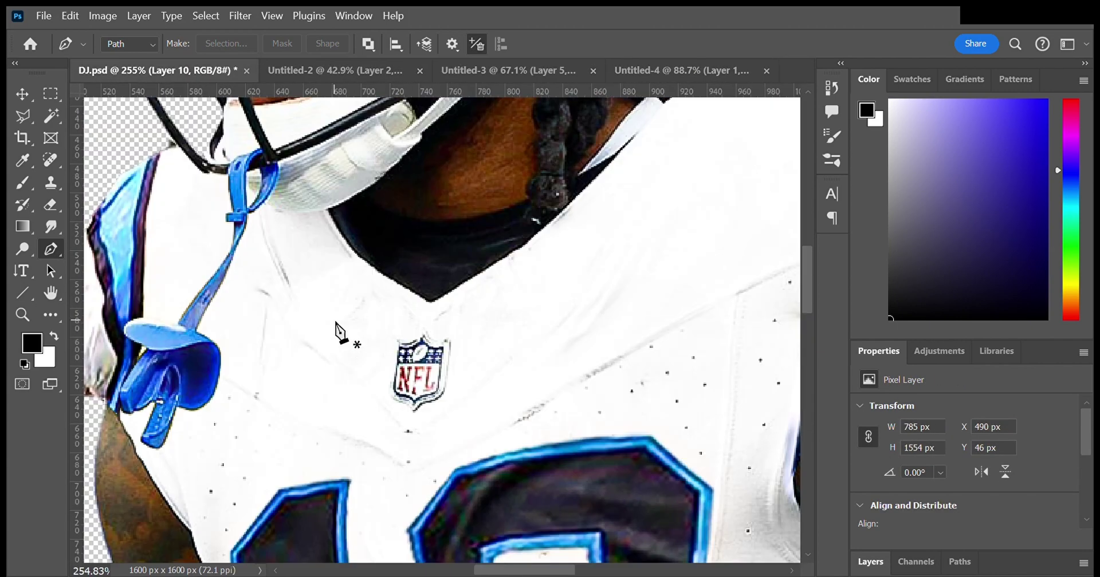
left_click(258, 209)
left_click_drag(370, 383, 464, 425)
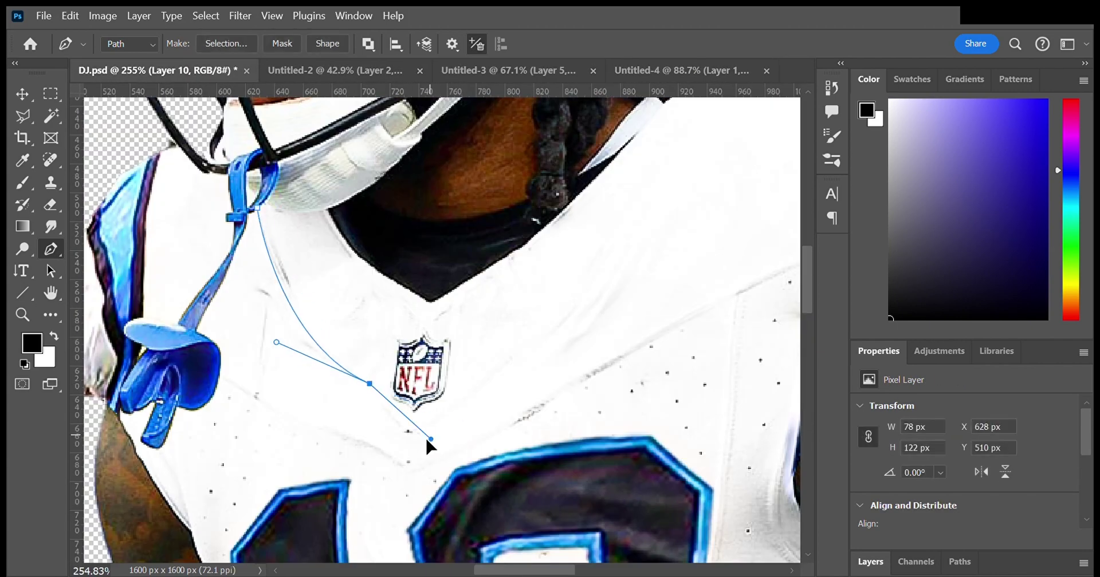
Step: Pen-trace the jersey's V-collar outline, going around the NFL logo to exclude it
left_click(528, 252)
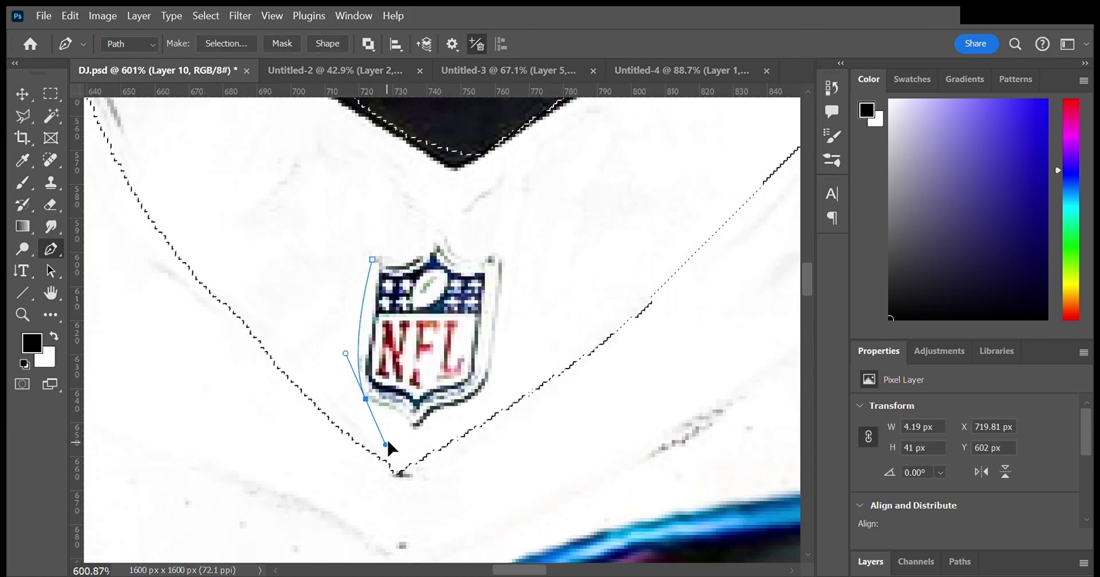
left_click(411, 426)
left_click(435, 405)
left_click_drag(492, 365, 497, 301)
left_click(502, 256)
left_click(451, 252)
left_click(437, 229)
left_click(421, 252)
left_click(372, 259)
Step: Extend the collar path along the strap, switching between the Pen and Eyedropper tools
scroll(623, 155, "down", 5)
scroll(314, 261, "up", 4)
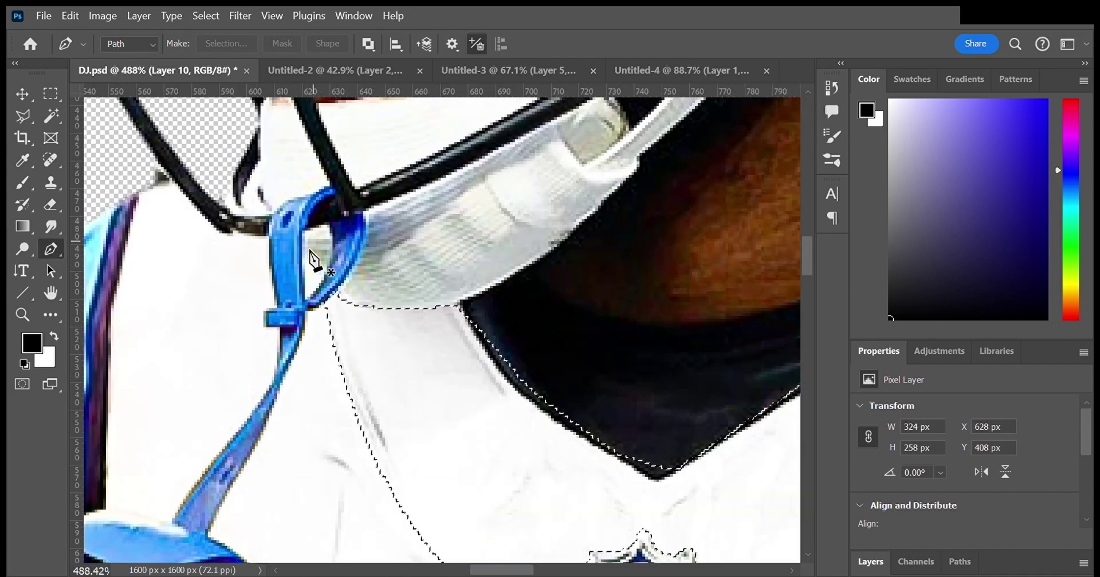
scroll(310, 252, "up", 2)
left_click(357, 267)
scroll(357, 267, "down", 1)
key("i")
key("p")
left_click(336, 323)
key("i")
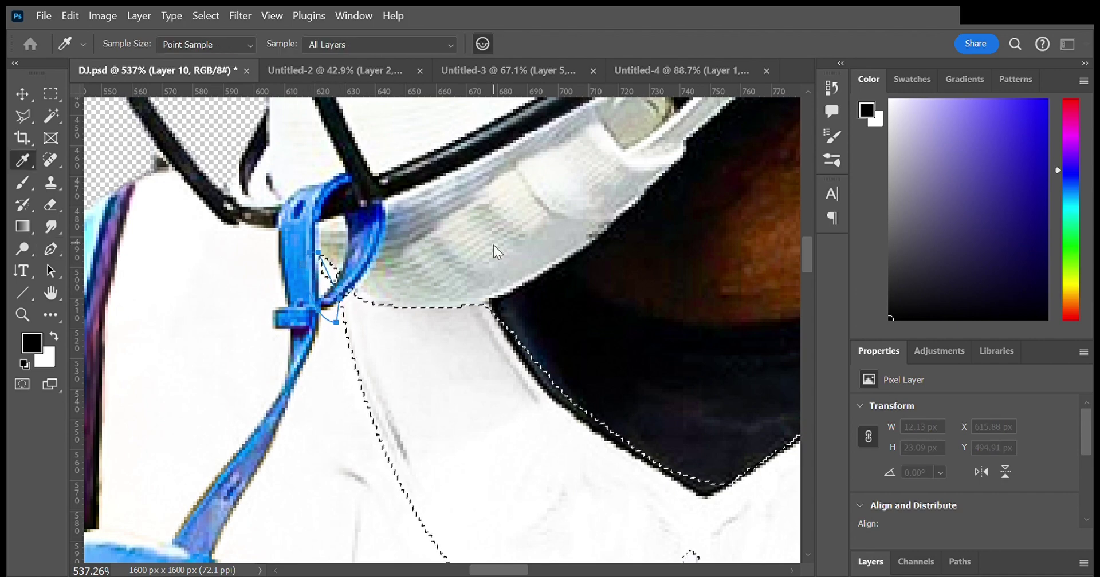
scroll(494, 246, "down", 8)
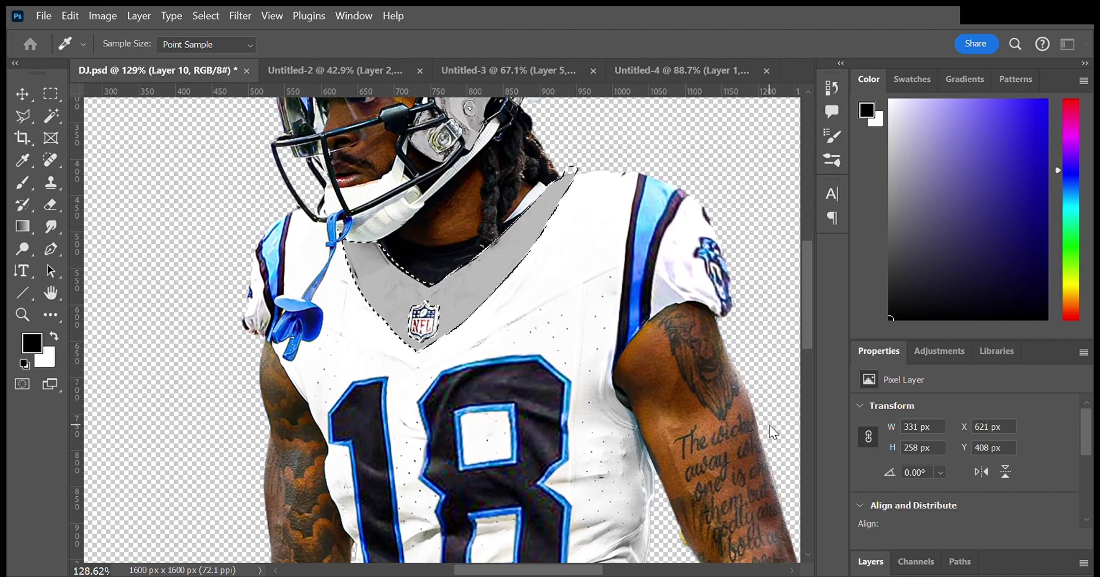
key("p")
scroll(558, 348, "down", 5)
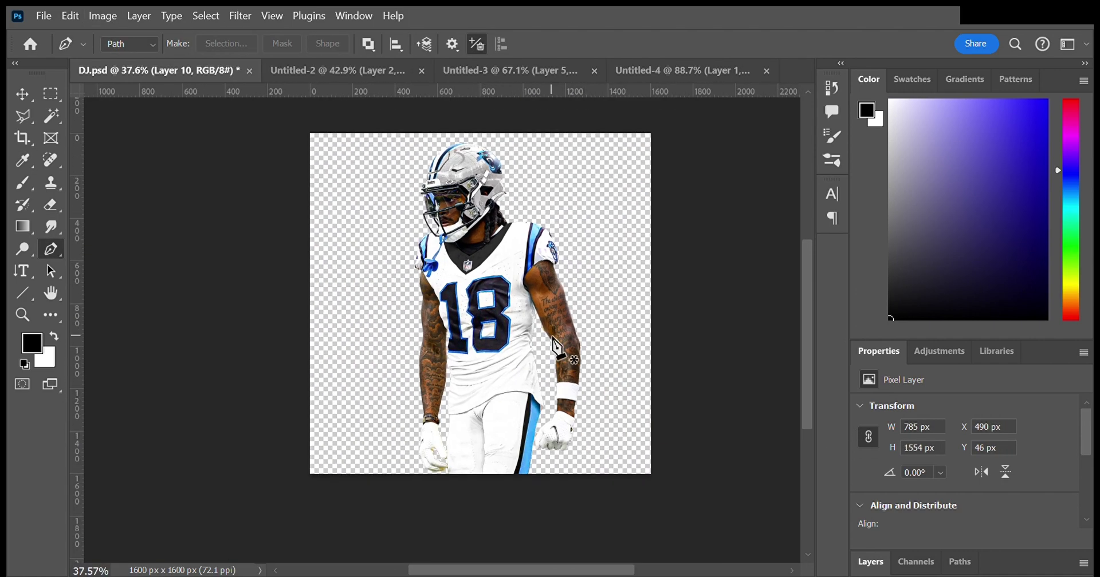
scroll(559, 349, "up", 3)
Step: Return to the Untitled-4 crowd photo with the #19 player
left_click(870, 562)
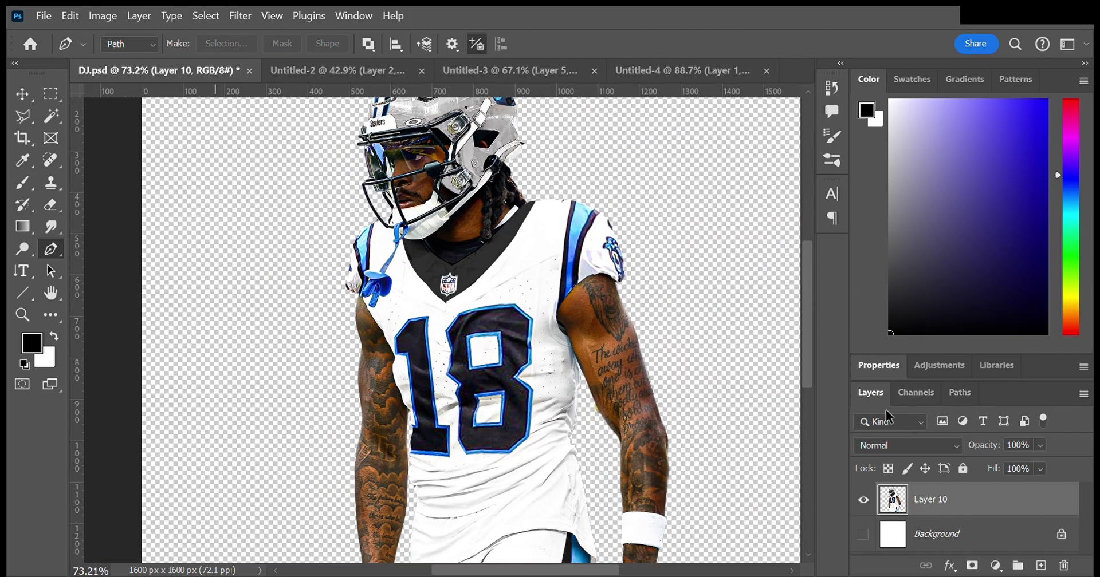
scroll(790, 478, "down", 3)
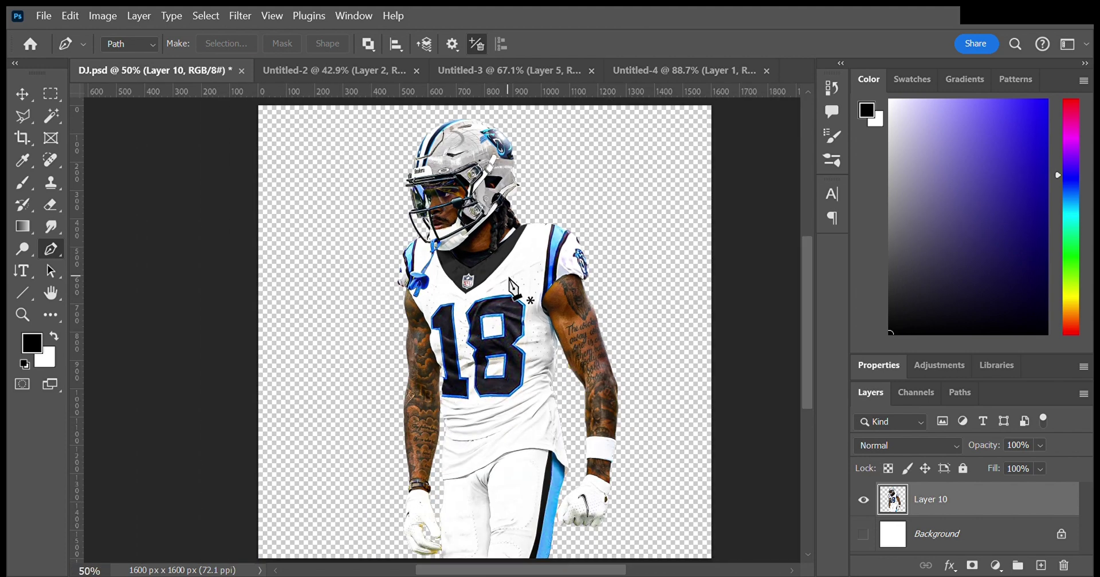
scroll(791, 479, "down", 1)
left_click(670, 70)
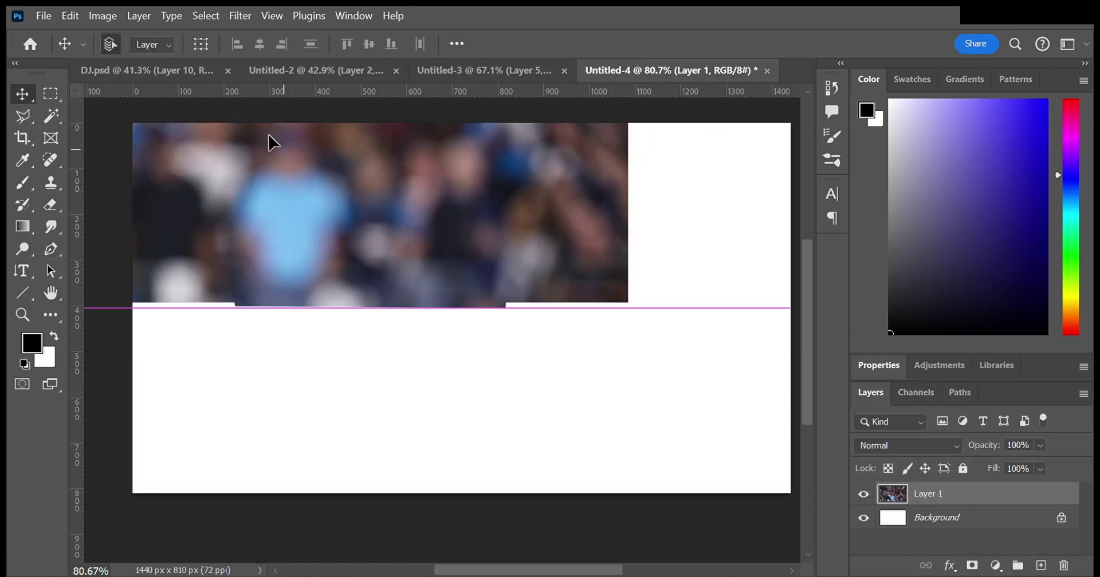
Step: Bring the blurred crowd into DJ.psd beneath the player and enlarge it to fill the canvas
left_click_drag(273, 142, 148, 70)
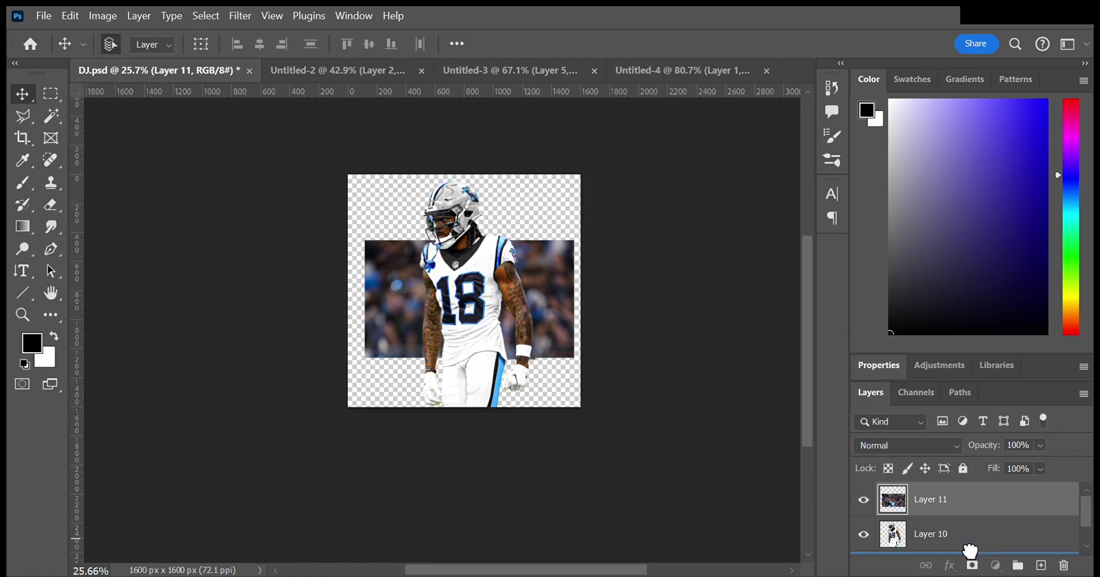
left_click_drag(939, 491, 940, 536)
key("ctrl+t")
left_click_drag(582, 300, 658, 302)
key("Return")
Step: Merge the player layer down, delete the white Background layer, then undo the merge
key("ctrl+0")
left_click(939, 500)
key("ctrl+e")
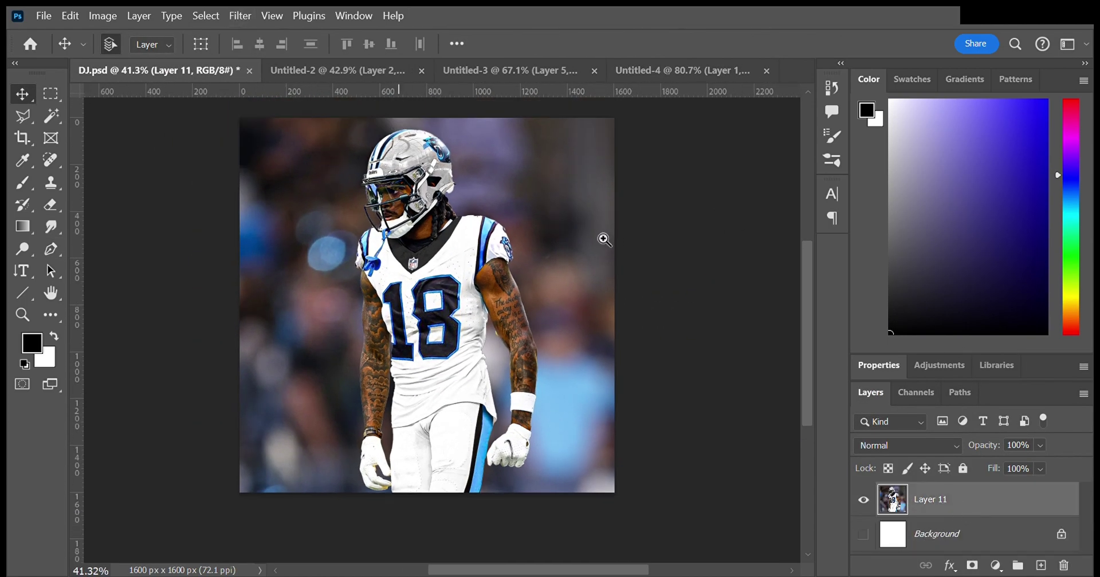
left_click_drag(1063, 544, 1064, 566)
key("c")
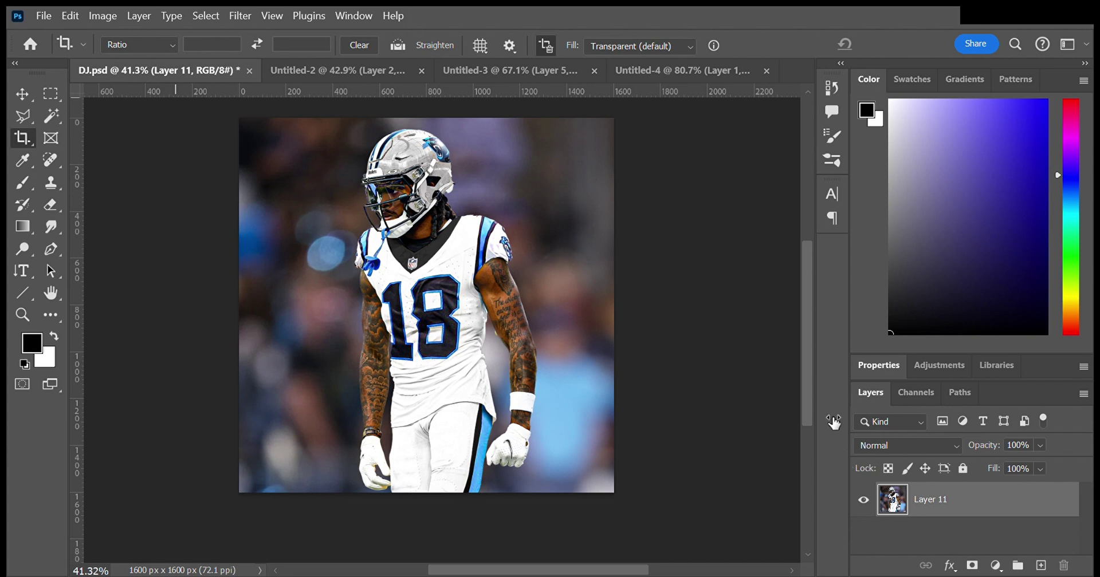
key("ctrl+z")
key("ctrl+z")
key("v")
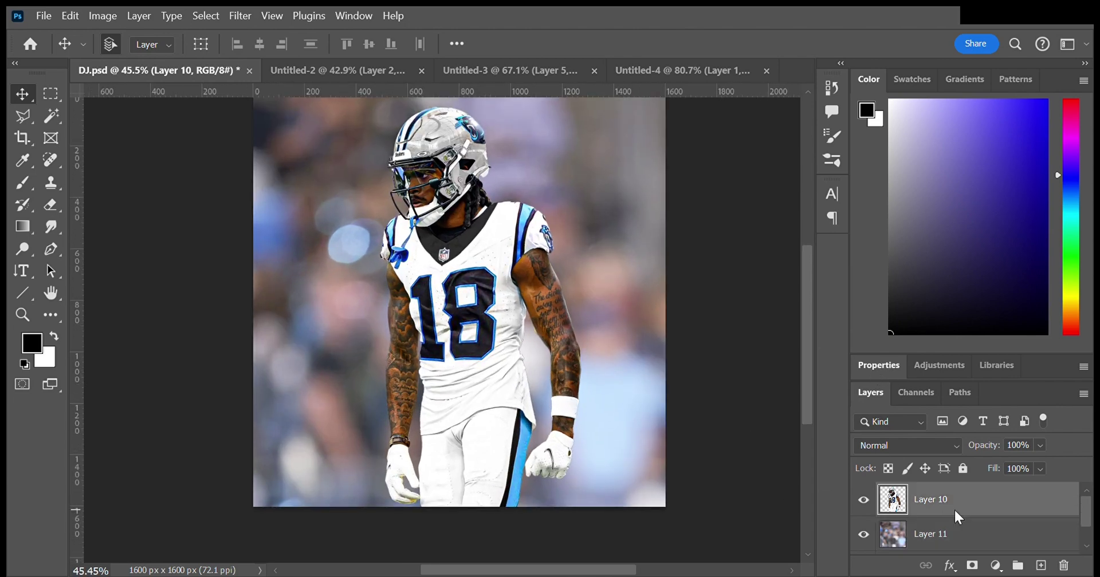
key("c")
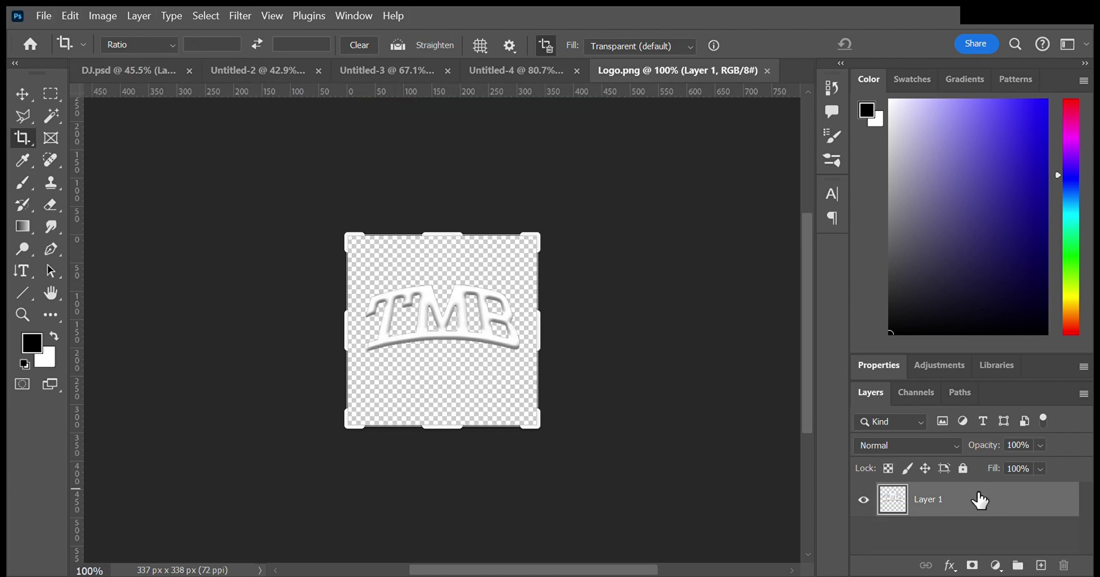
Step: Drag the TMB logo into DJ.psd above the shoulder and begin scaling it with Free Transform
left_click_drag(479, 533, 596, 186)
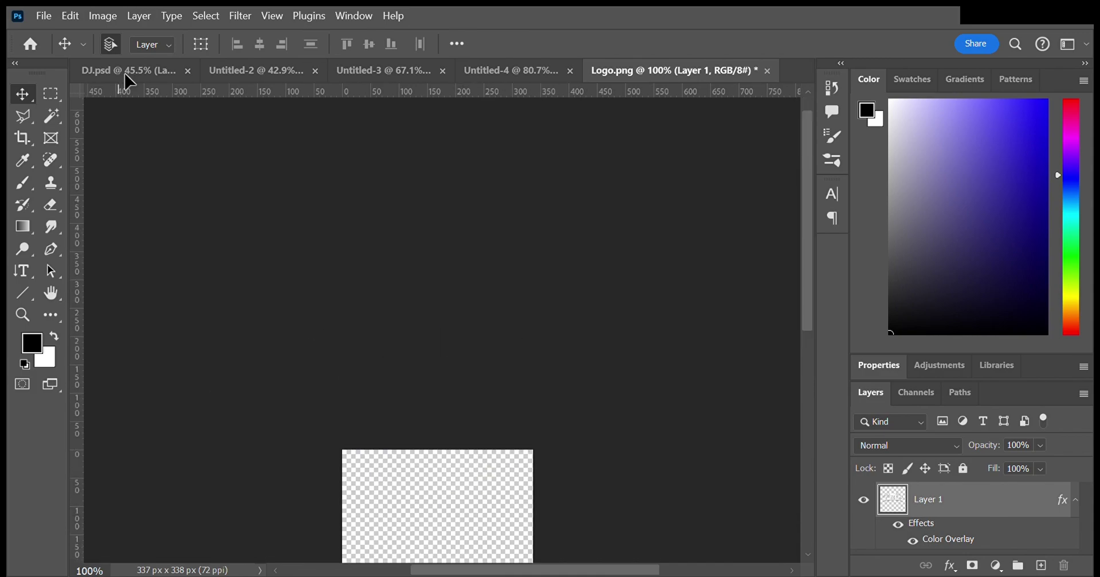
key("ctrl+t")
scroll(539, 234, "up", 5)
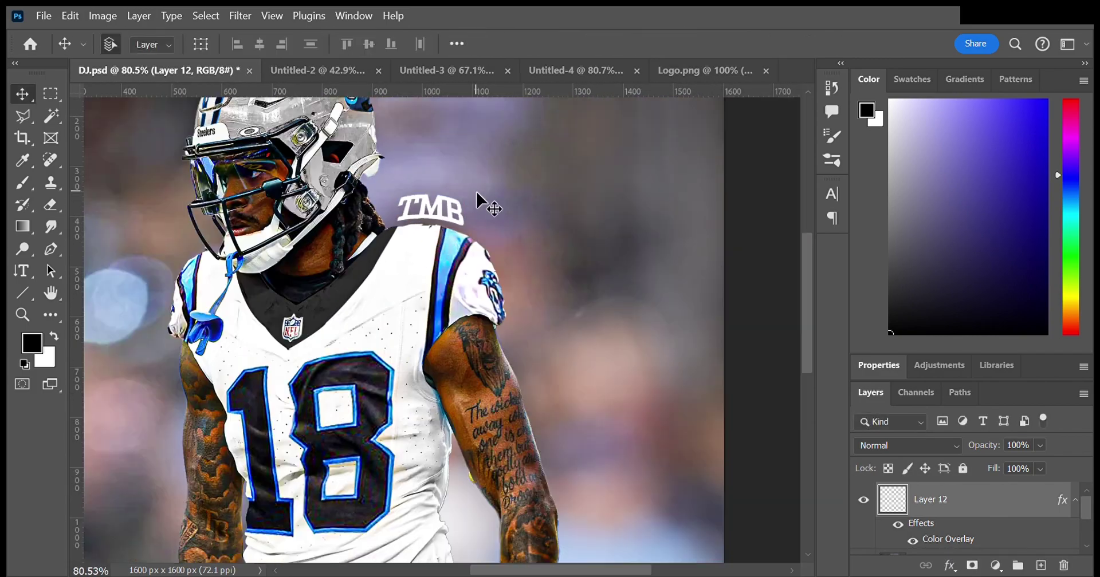